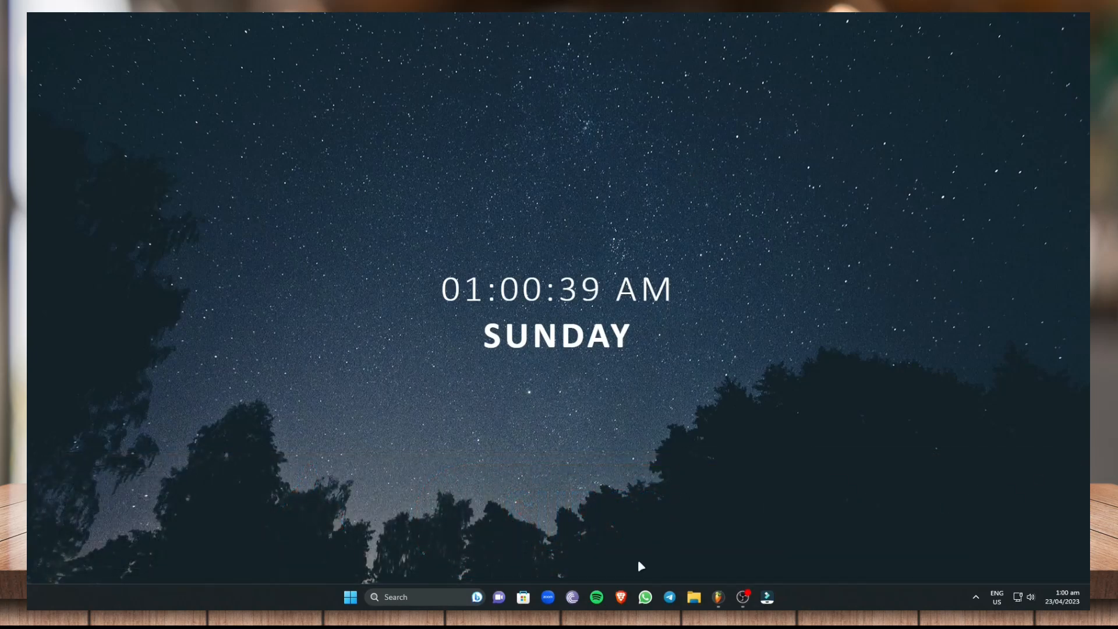
{"action": "left_click", "coordinate": [619, 595]}
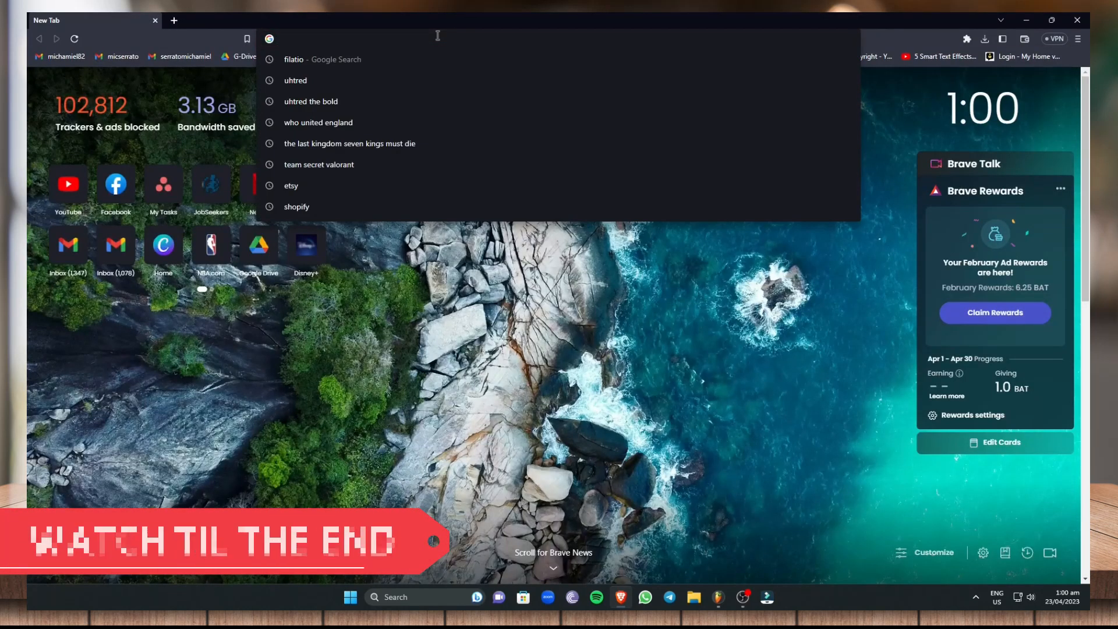
{"action": "type", "text": "www."}
{"action": "type", "text": "canva.com"}
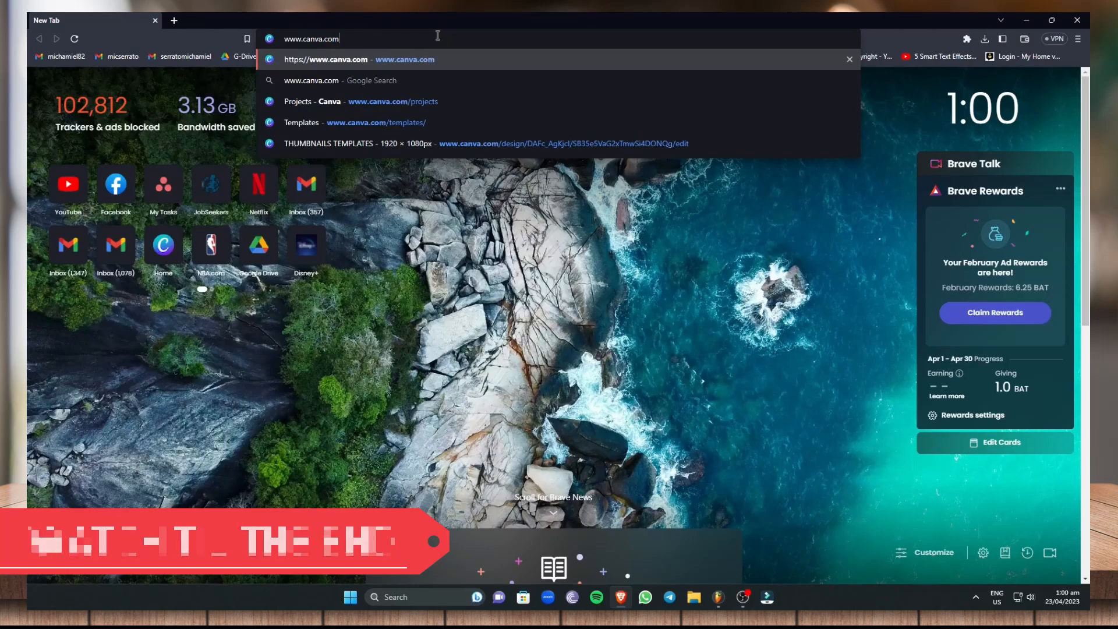
{"action": "key", "text": "Return"}
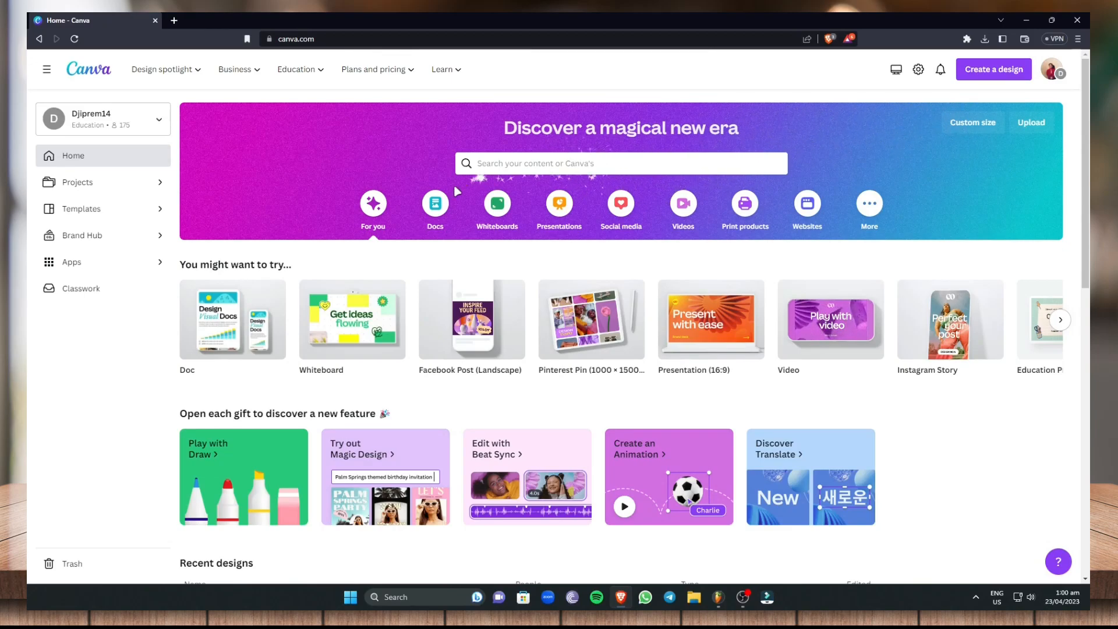
Open the Canva template library and search it for "newsletter"
{"action": "left_click", "coordinate": [112, 221]}
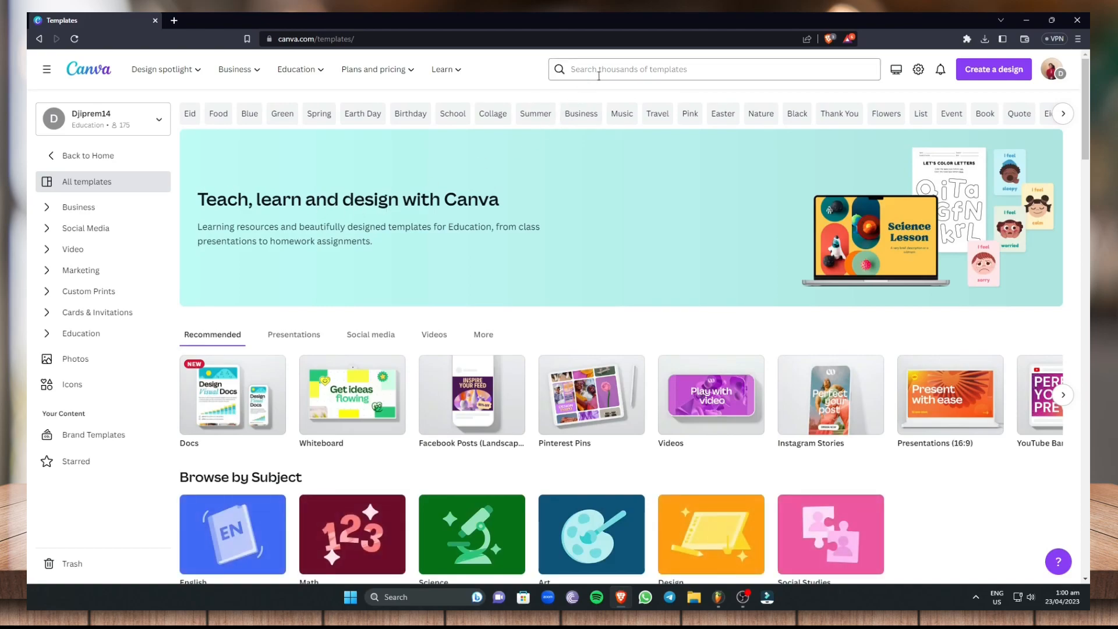
{"action": "left_click", "coordinate": [616, 71]}
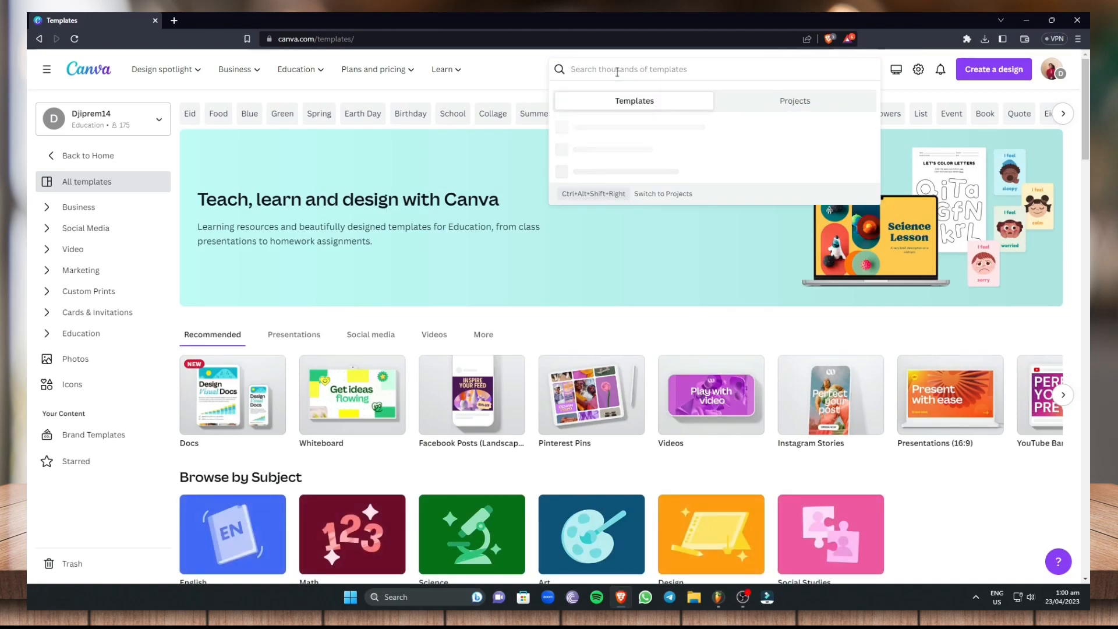
{"action": "type", "text": "newsletter"}
{"action": "key", "text": "Return"}
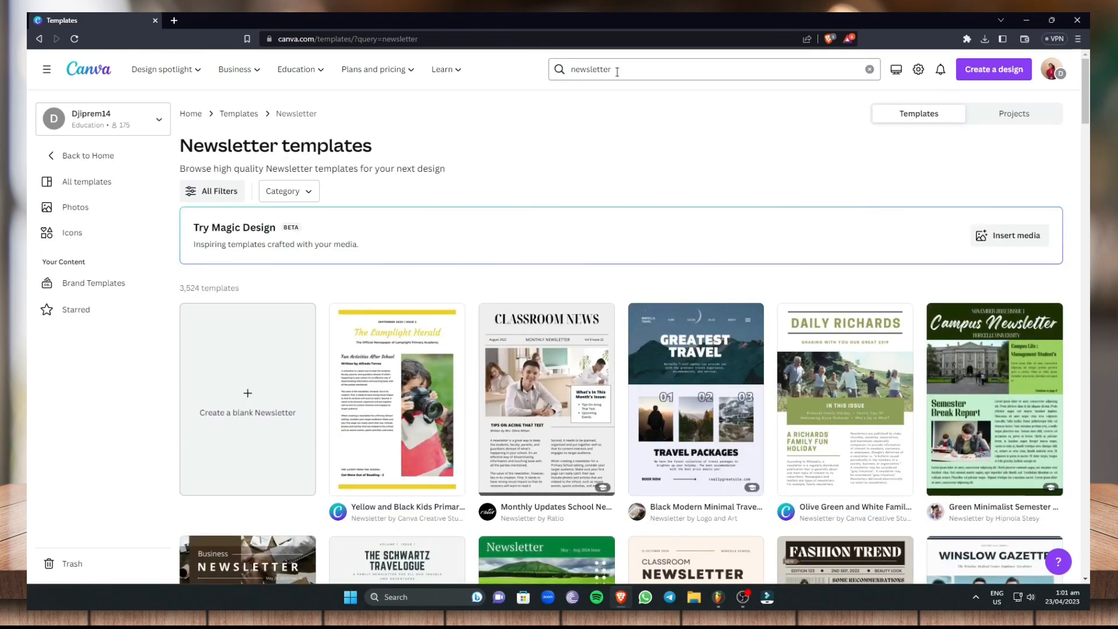
Browse the newsletter template results to compare the available layouts and styles
{"action": "scroll", "coordinate": [326, 379], "scroll_direction": "down", "scroll_amount": 3}
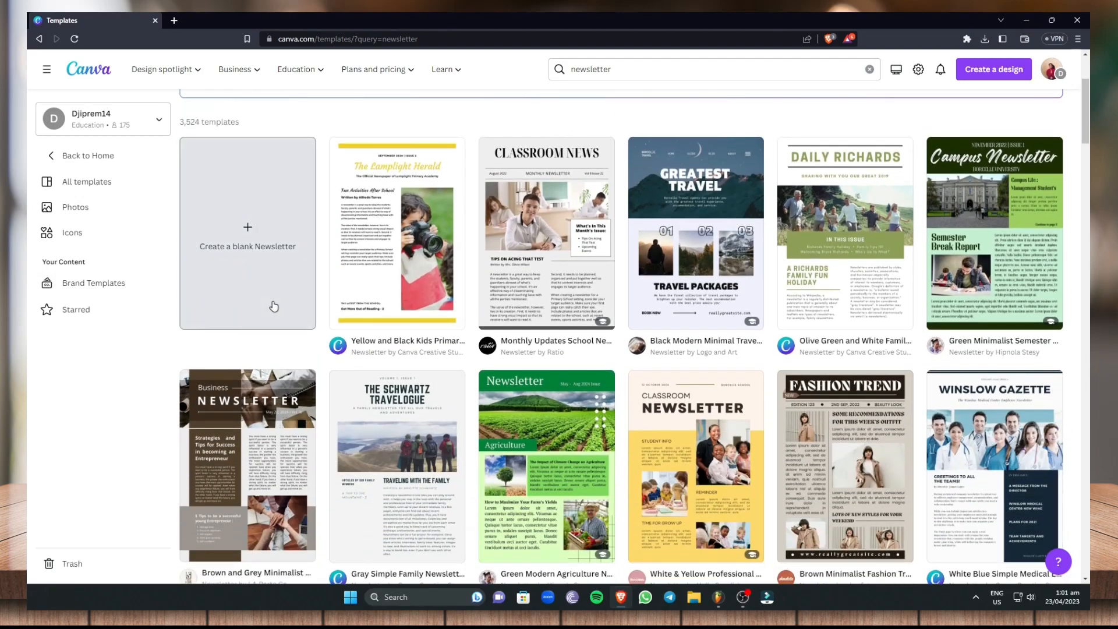
{"action": "scroll", "coordinate": [350, 292], "scroll_direction": "down", "scroll_amount": 2}
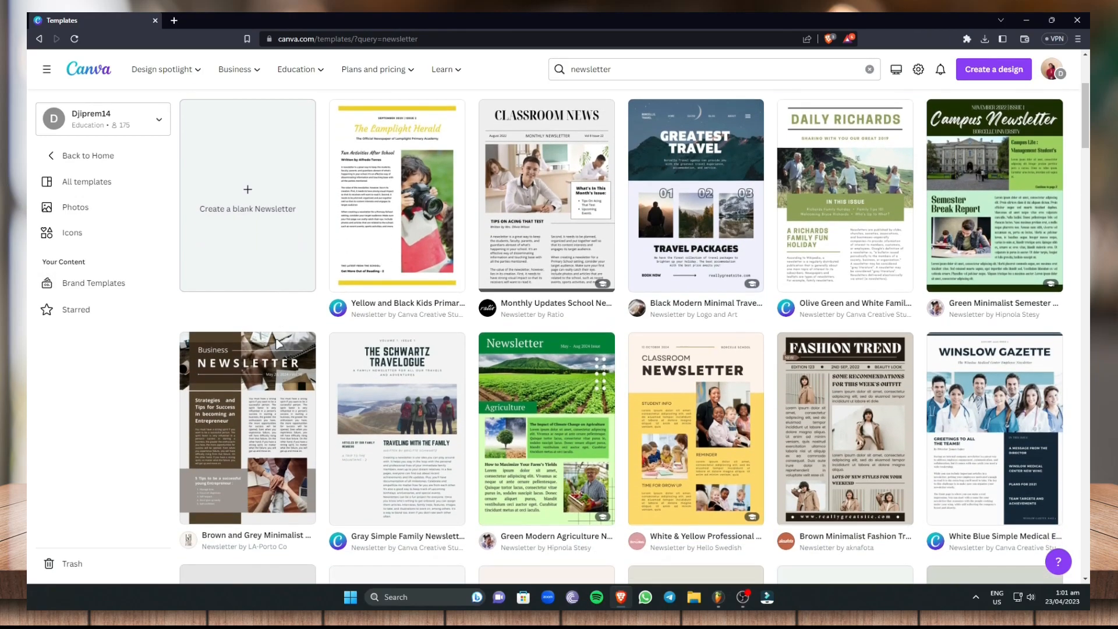
{"action": "scroll", "coordinate": [987, 297], "scroll_direction": "down", "scroll_amount": 2}
{"action": "scroll", "coordinate": [987, 297], "scroll_direction": "down", "scroll_amount": 4}
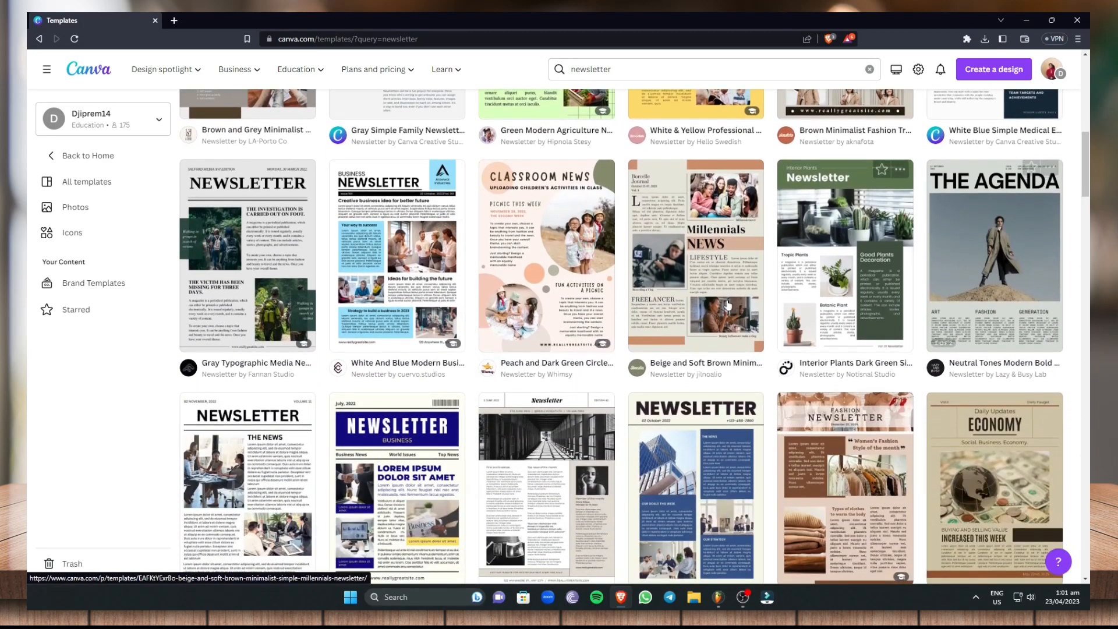
{"action": "scroll", "coordinate": [906, 398], "scroll_direction": "down", "scroll_amount": 2}
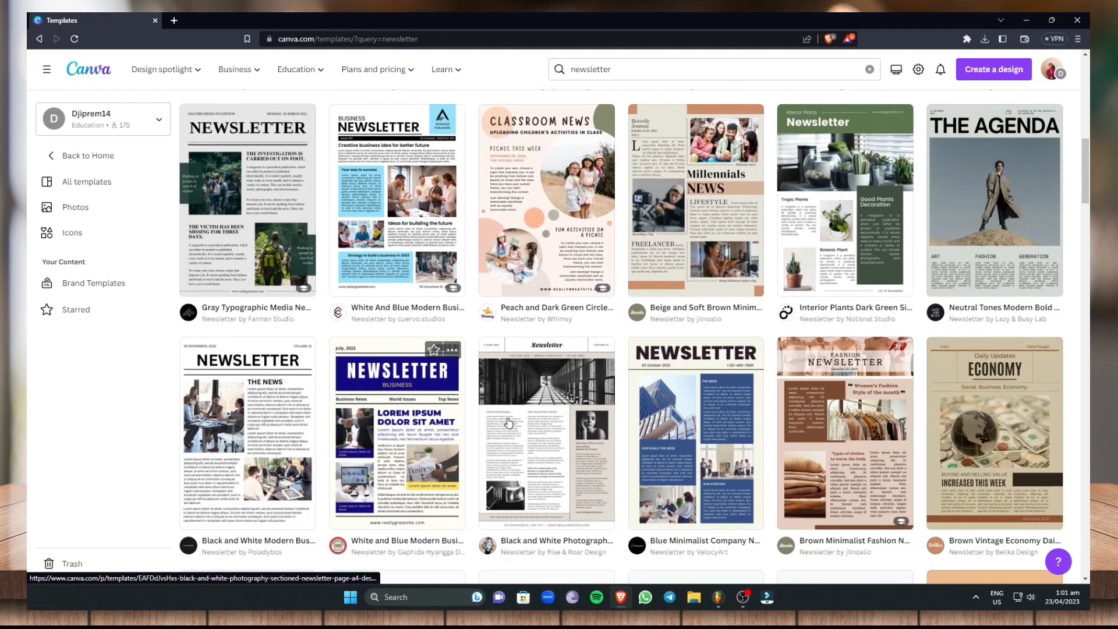
{"action": "scroll", "coordinate": [905, 398], "scroll_direction": "down", "scroll_amount": 4}
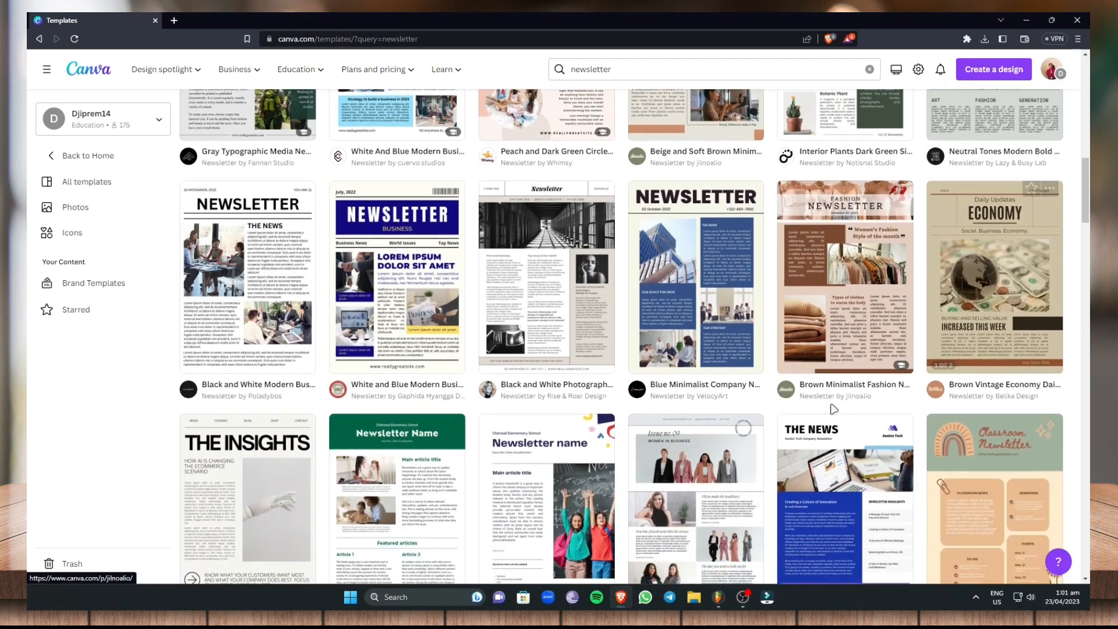
{"action": "scroll", "coordinate": [904, 405], "scroll_direction": "down", "scroll_amount": 6}
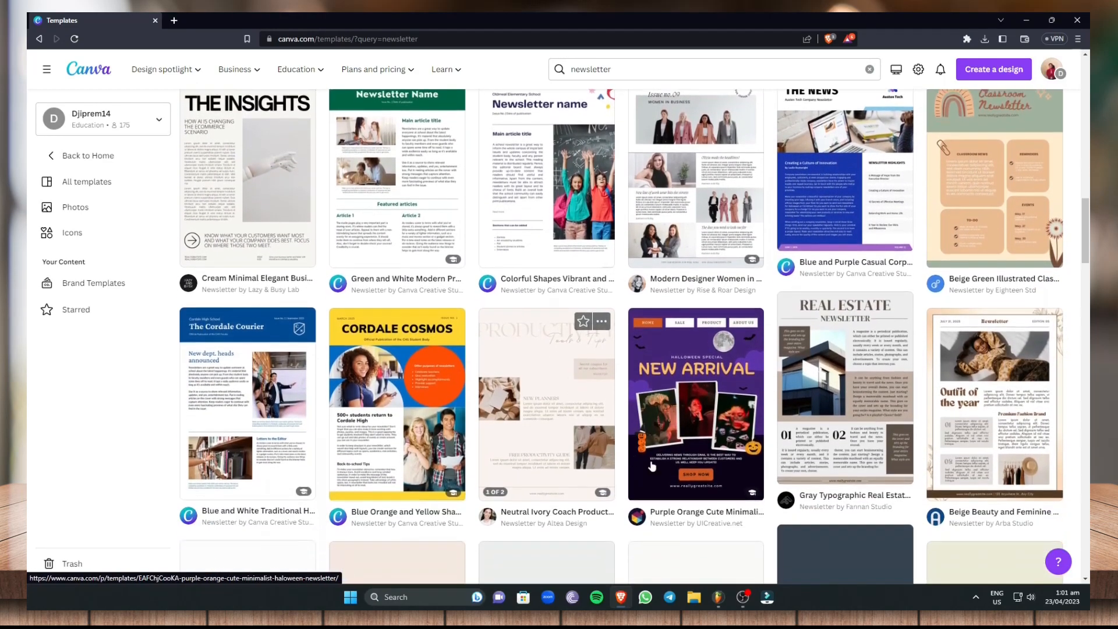
{"action": "scroll", "coordinate": [893, 370], "scroll_direction": "down", "scroll_amount": 3}
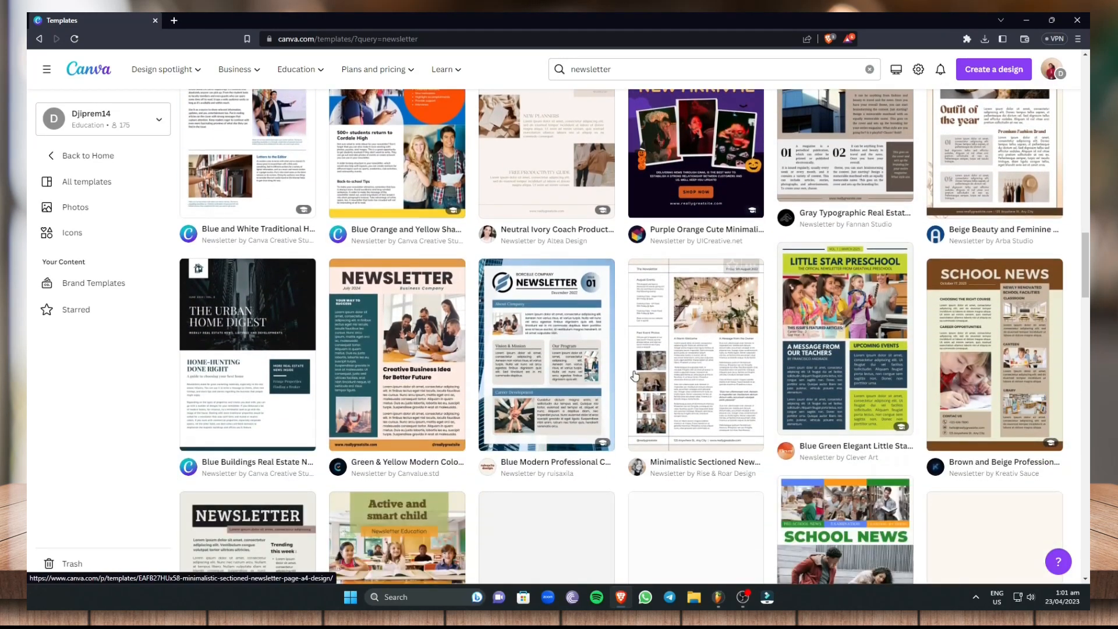
{"action": "scroll", "coordinate": [893, 370], "scroll_direction": "down", "scroll_amount": 4}
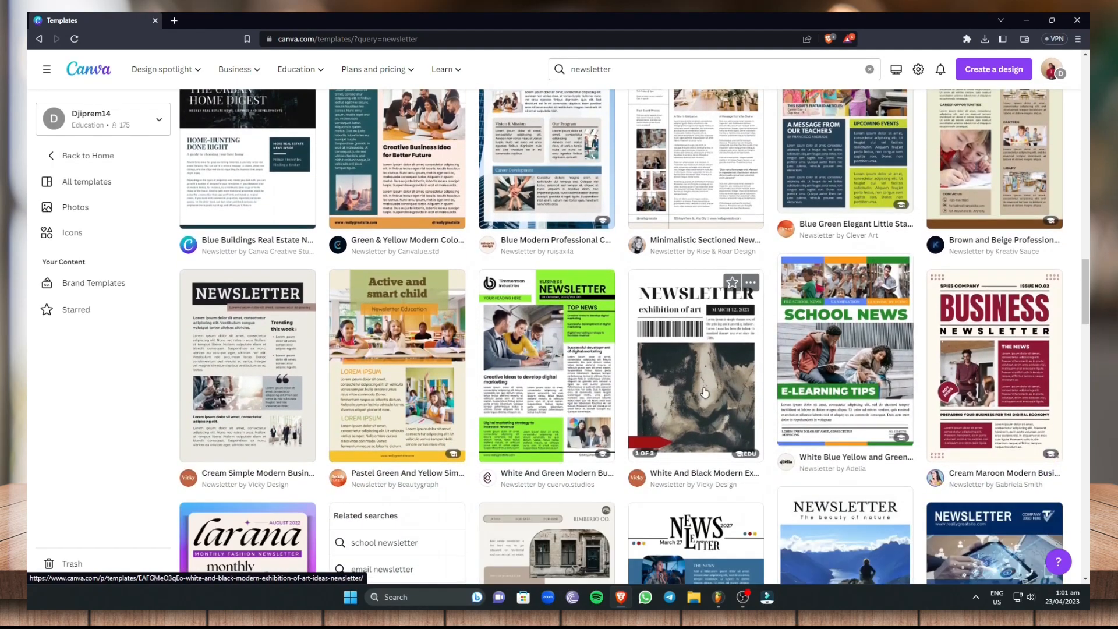
{"action": "scroll", "coordinate": [756, 349], "scroll_direction": "up", "scroll_amount": 2}
{"action": "scroll", "coordinate": [756, 348], "scroll_direction": "down", "scroll_amount": 6}
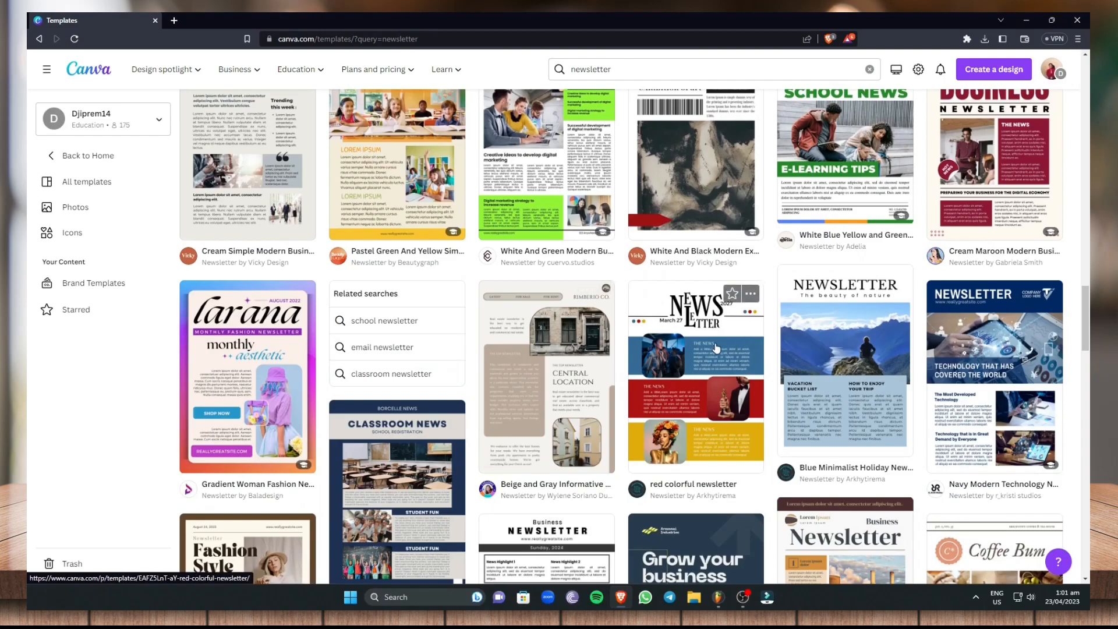
{"action": "scroll", "coordinate": [595, 390], "scroll_direction": "down", "scroll_amount": 1}
{"action": "scroll", "coordinate": [681, 309], "scroll_direction": "up", "scroll_amount": 1}
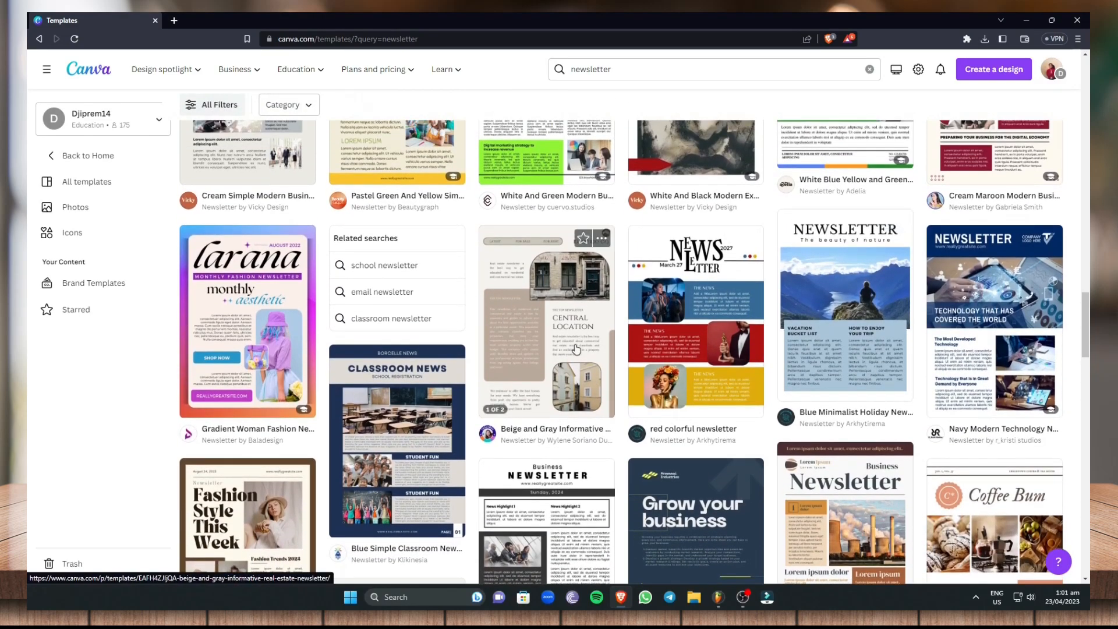
Open the Beige and Gray Informative Real Estate Newsletter template for customization
{"action": "left_click", "coordinate": [556, 313]}
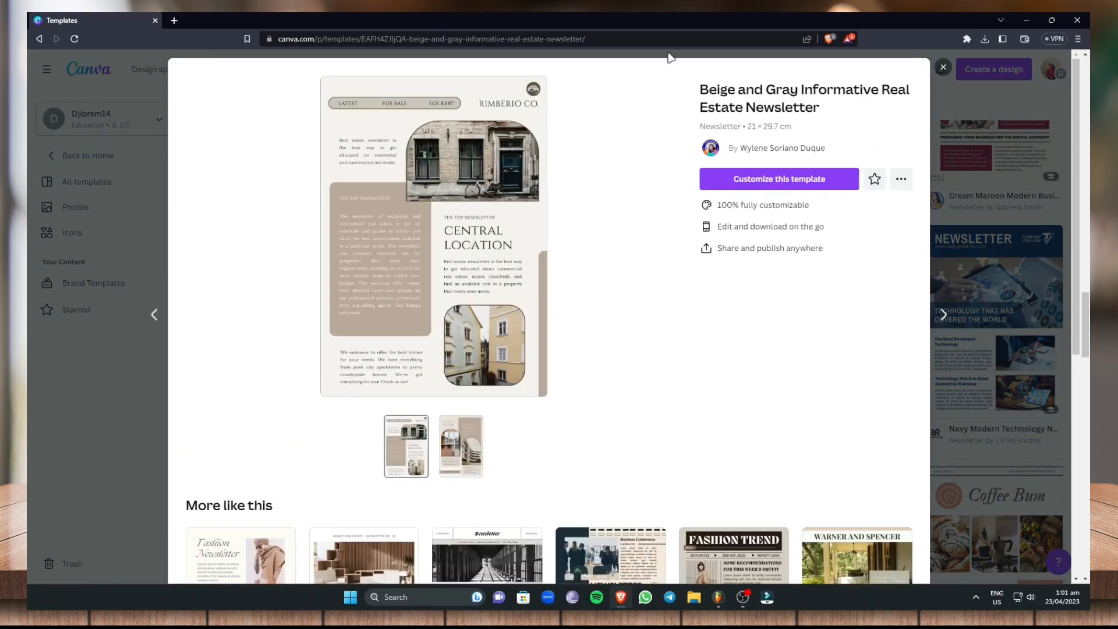
{"action": "left_click", "coordinate": [781, 180]}
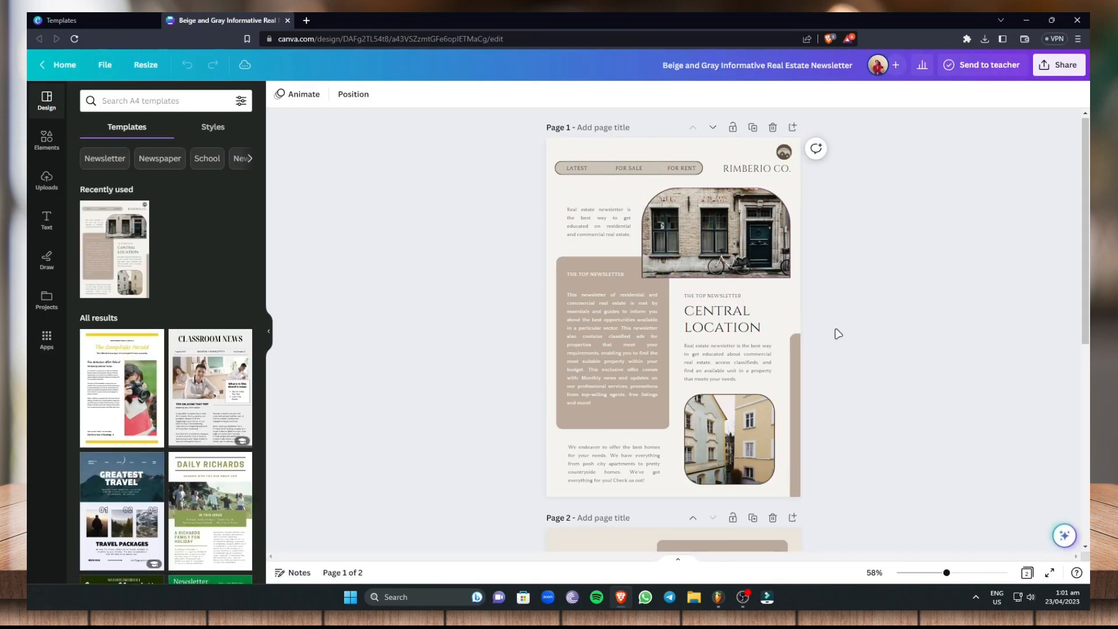
Clear the introductory real estate paragraph beside the upper building photo on page 1
{"action": "scroll", "coordinate": [782, 329], "scroll_direction": "down", "scroll_amount": 6}
{"action": "scroll", "coordinate": [782, 330], "scroll_direction": "up", "scroll_amount": 6}
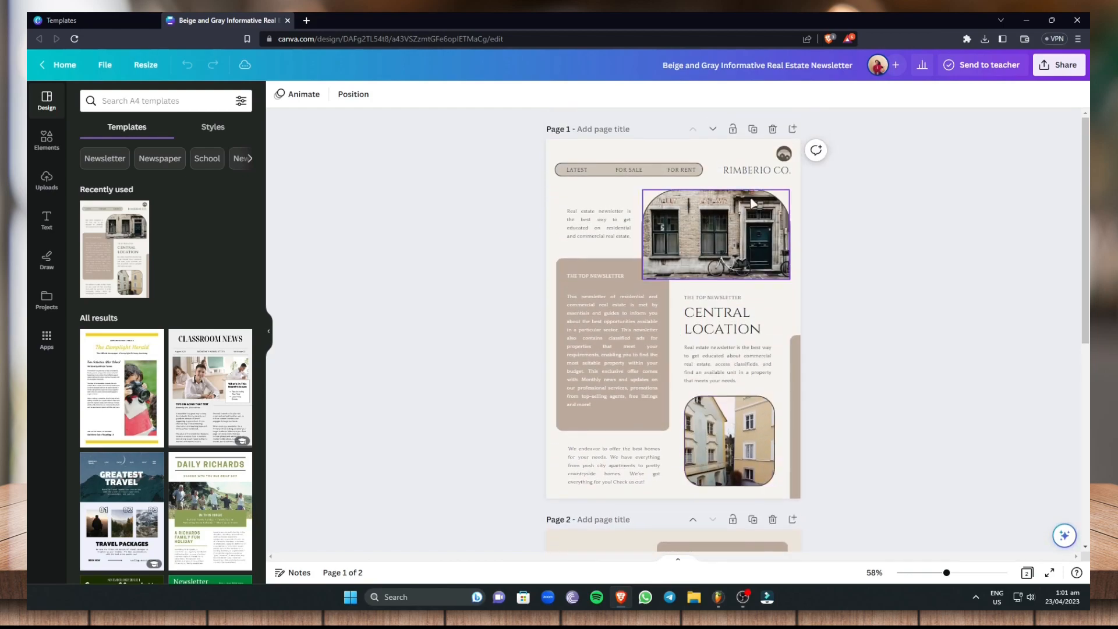
{"action": "double_click", "coordinate": [618, 223]}
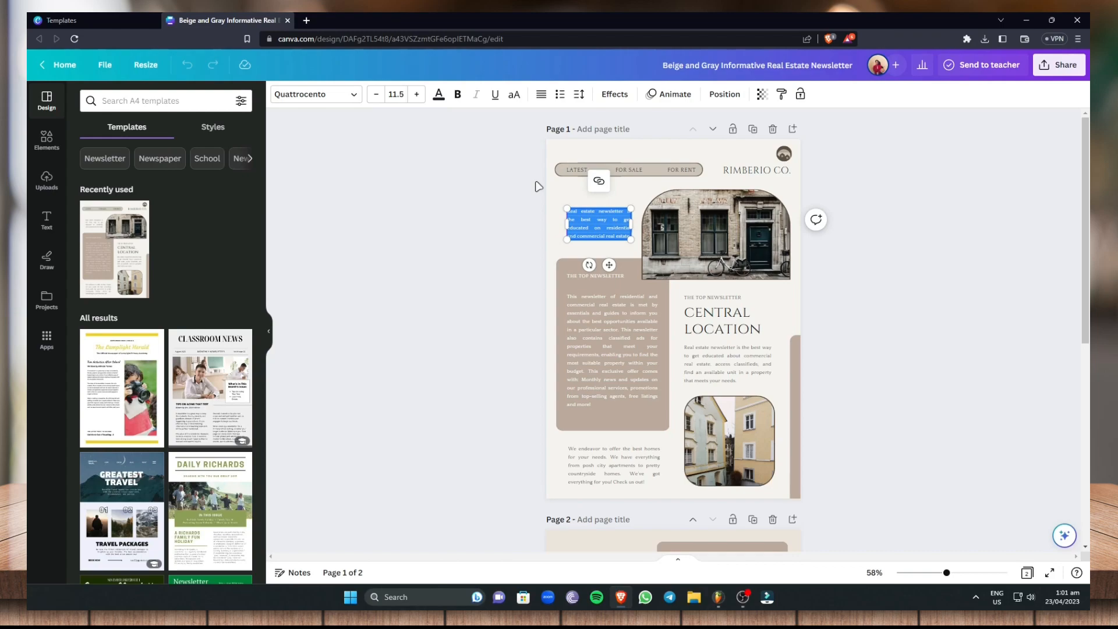
{"action": "key", "text": "BackSpace"}
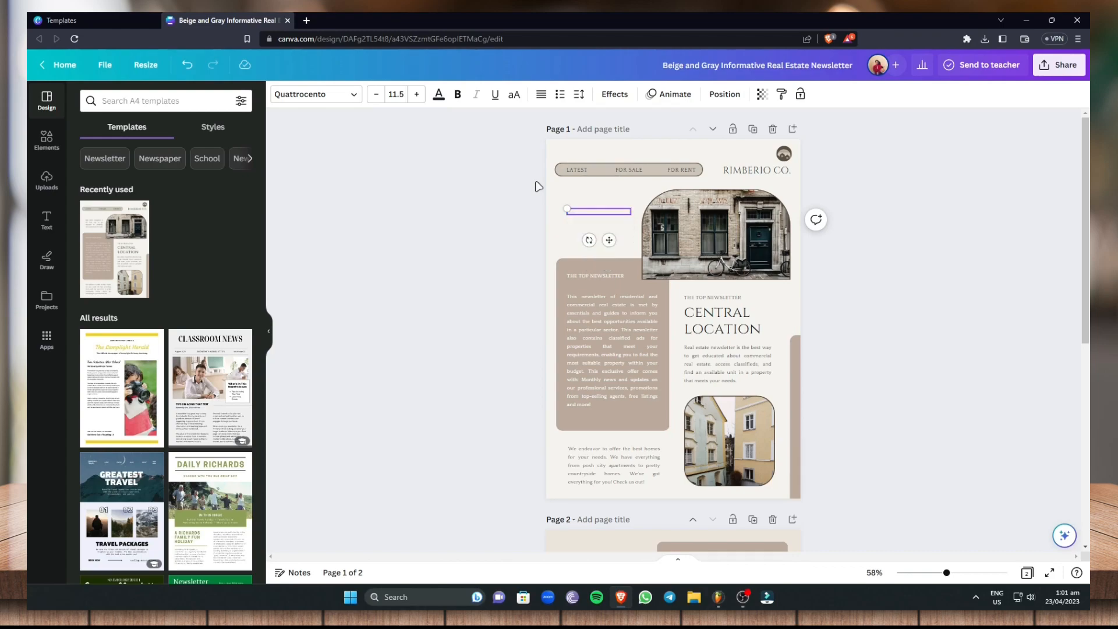
Adjust the crop of the upper building photo within its frame on page 1, and deselect it
{"action": "left_click", "coordinate": [738, 223]}
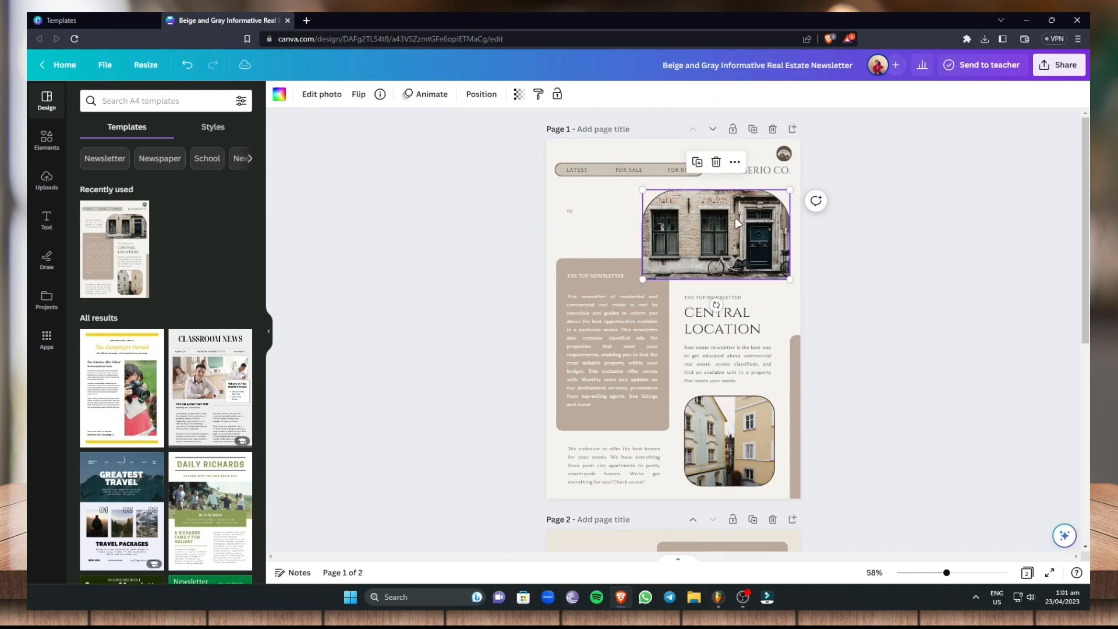
{"action": "double_click", "coordinate": [722, 245]}
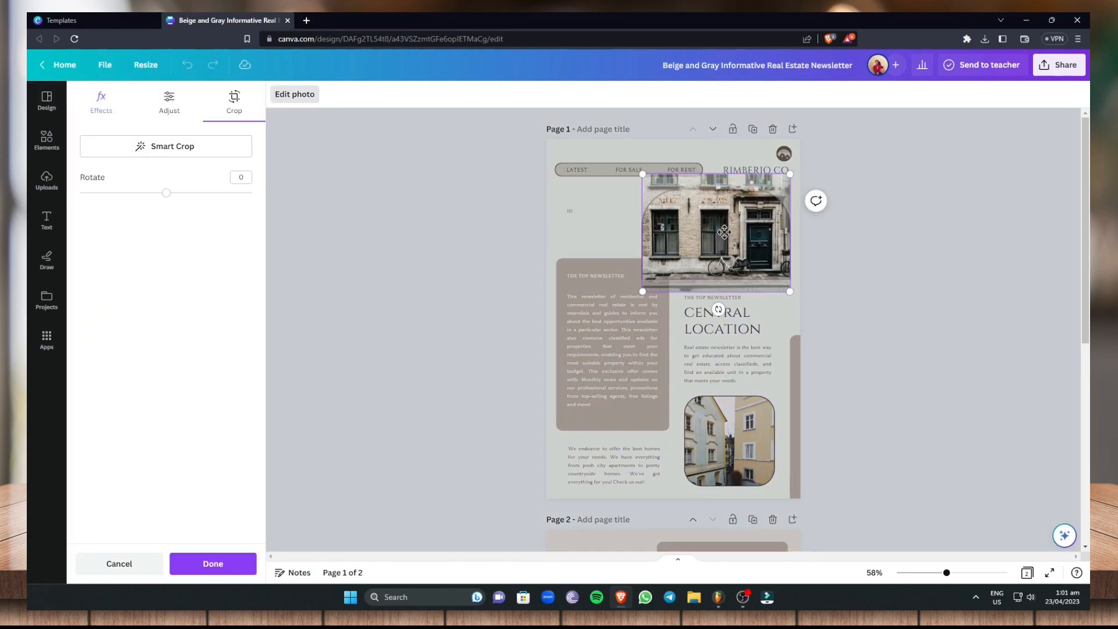
{"action": "left_click", "coordinate": [212, 563]}
{"action": "mouse_move", "coordinate": [717, 233]}
{"action": "left_mouse_down"}
{"action": "mouse_move", "coordinate": [667, 232]}
{"action": "mouse_move", "coordinate": [726, 230]}
{"action": "mouse_move", "coordinate": [715, 235]}
{"action": "left_mouse_up"}
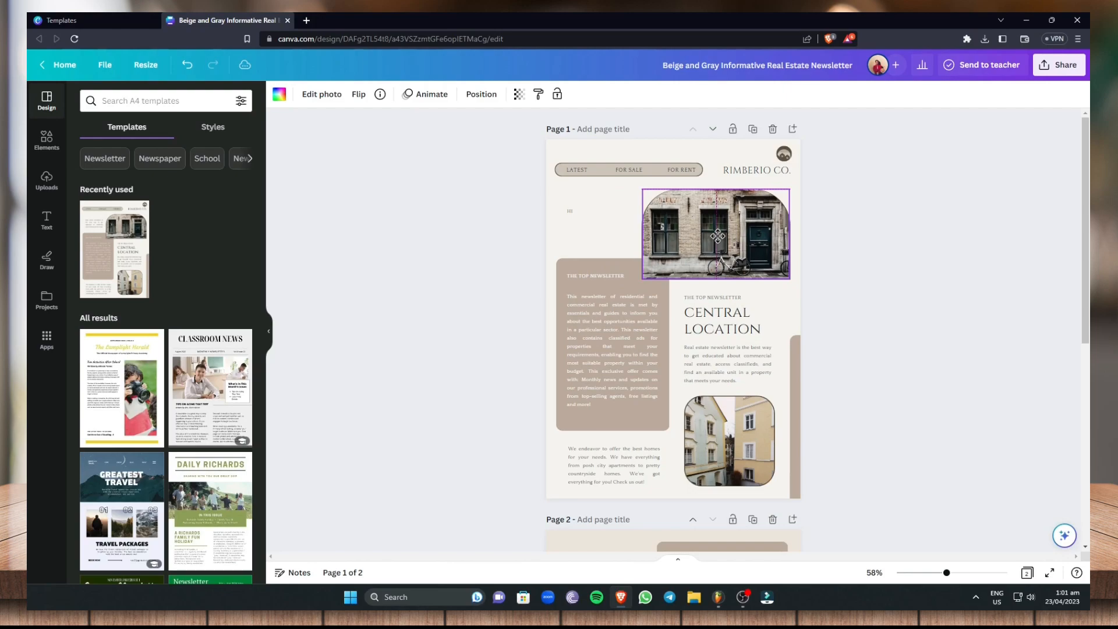
{"action": "left_click", "coordinate": [829, 232]}
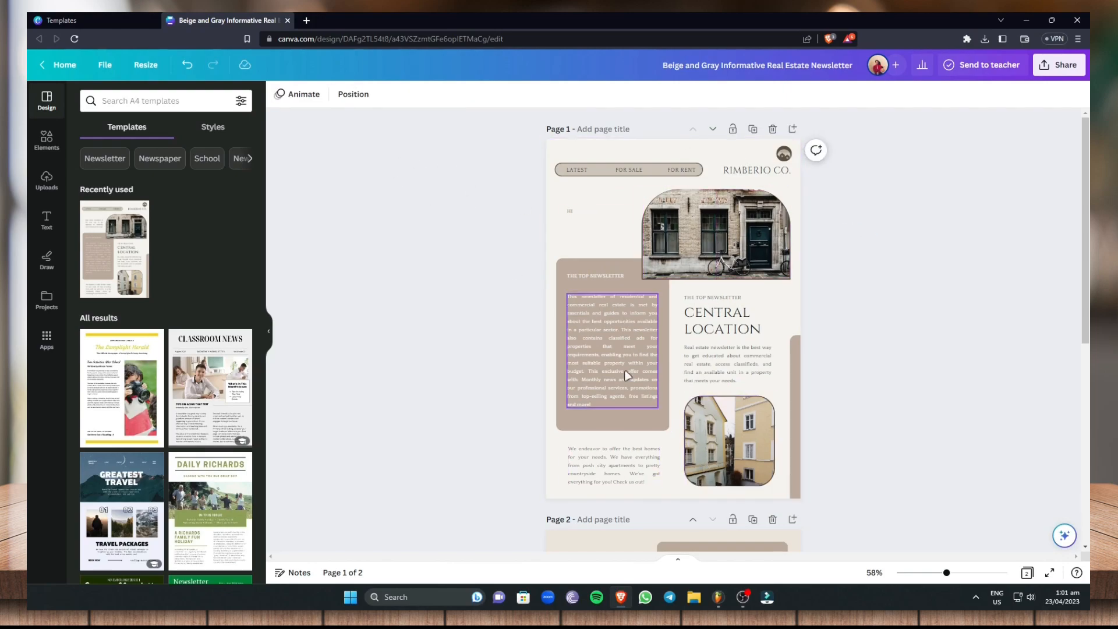
{"action": "scroll", "coordinate": [618, 376], "scroll_direction": "down", "scroll_amount": 7}
{"action": "scroll", "coordinate": [460, 387], "scroll_direction": "up", "scroll_amount": 6}
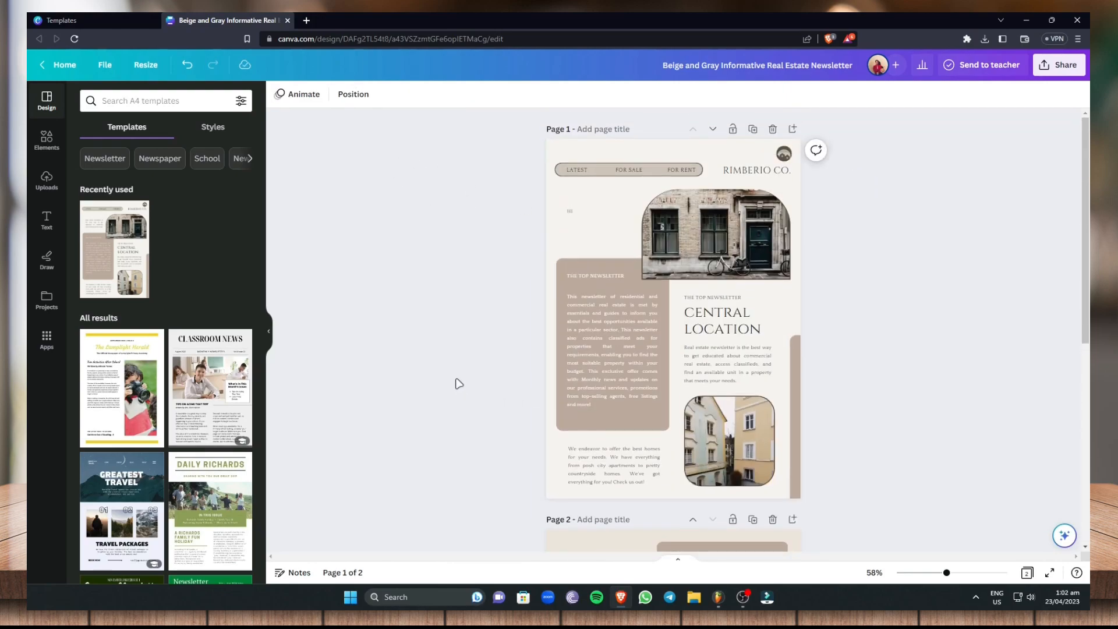
Return to the newsletter template results and create a blank newsletter
{"action": "left_click", "coordinate": [111, 19]}
{"action": "left_click", "coordinate": [138, 411]}
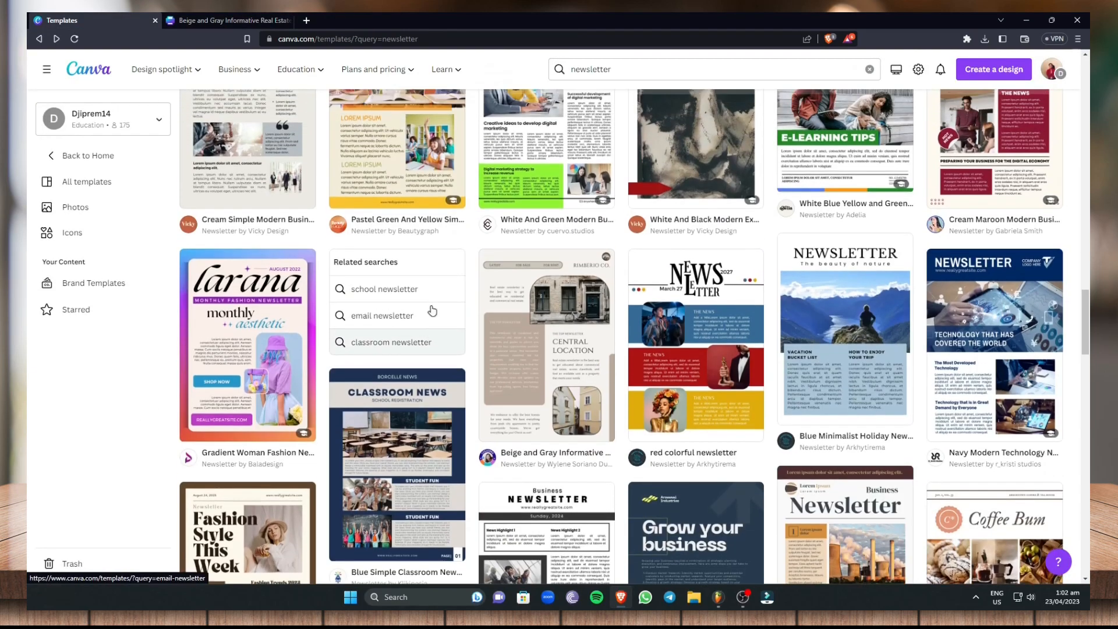
{"action": "scroll", "coordinate": [404, 235], "scroll_direction": "up", "scroll_amount": 10}
{"action": "scroll", "coordinate": [405, 235], "scroll_direction": "up", "scroll_amount": 5}
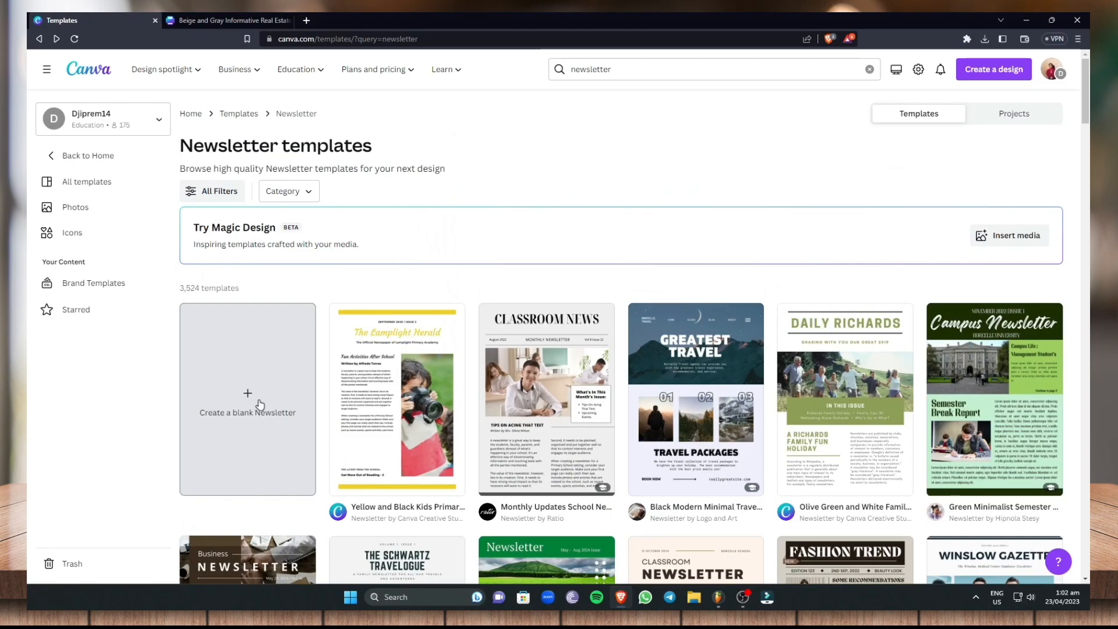
{"action": "left_click", "coordinate": [250, 406]}
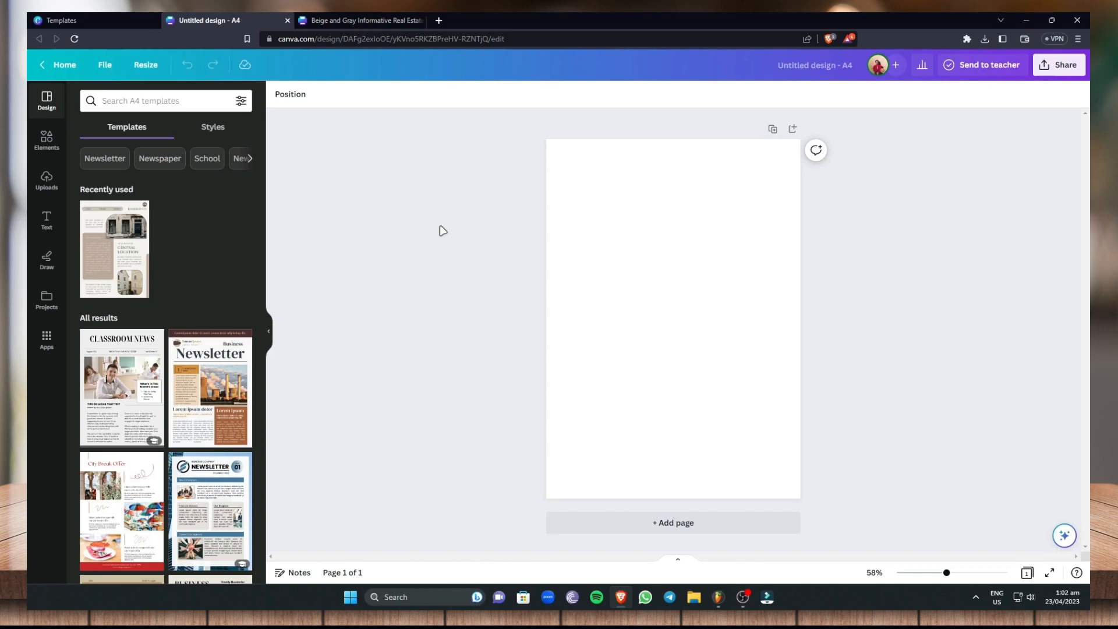
Search the design elements for "guitar design"
{"action": "left_click", "coordinate": [50, 147]}
{"action": "left_click", "coordinate": [170, 103]}
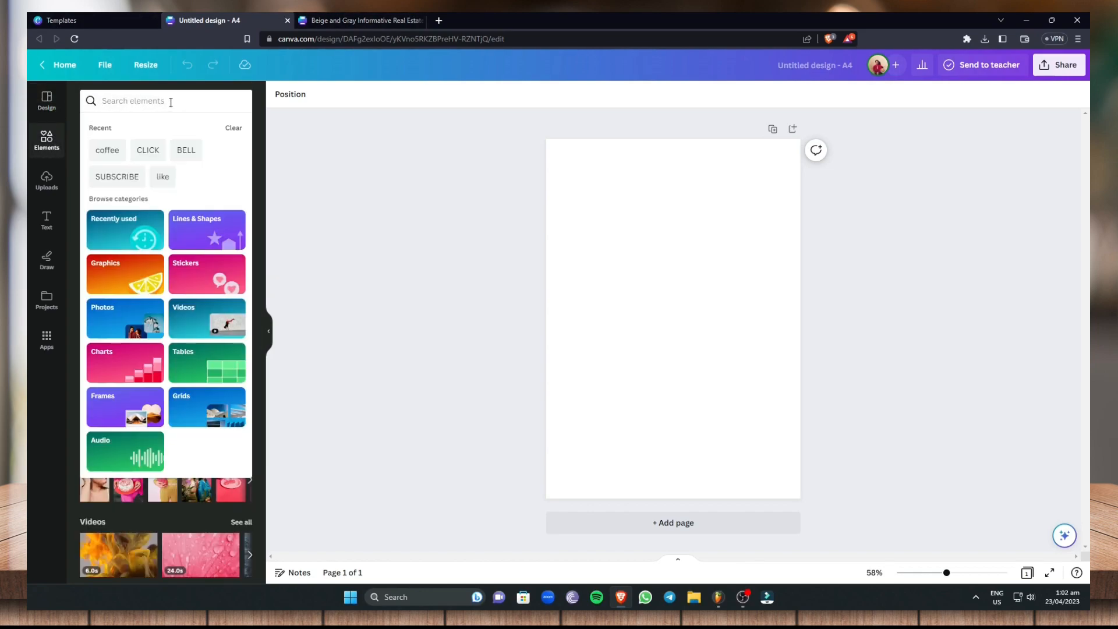
{"action": "type", "text": "guitar design"}
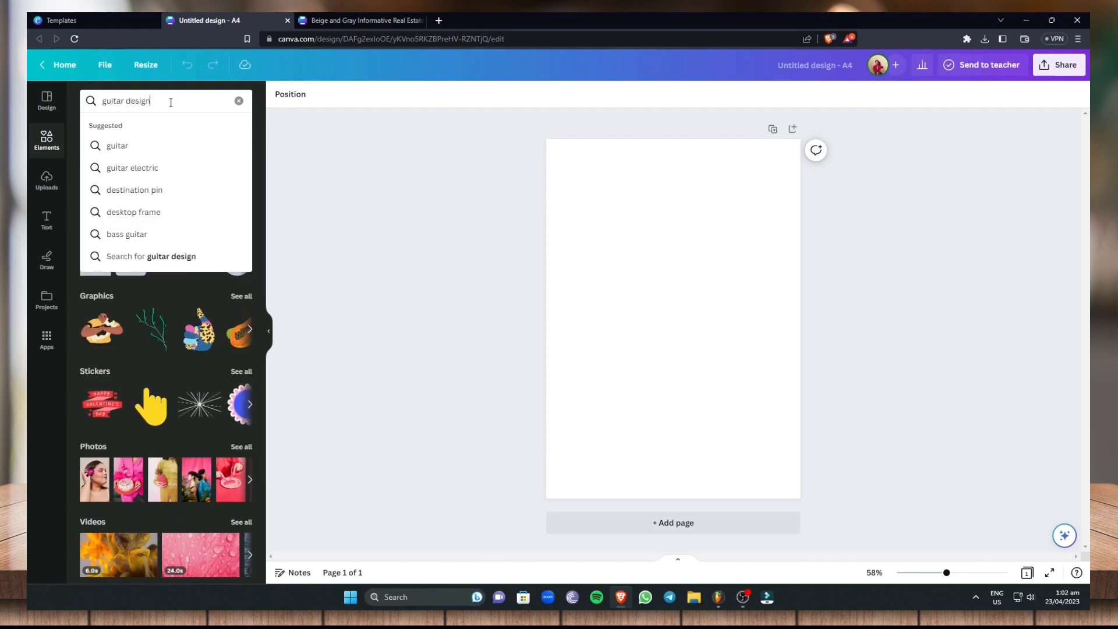
{"action": "key", "text": "Return"}
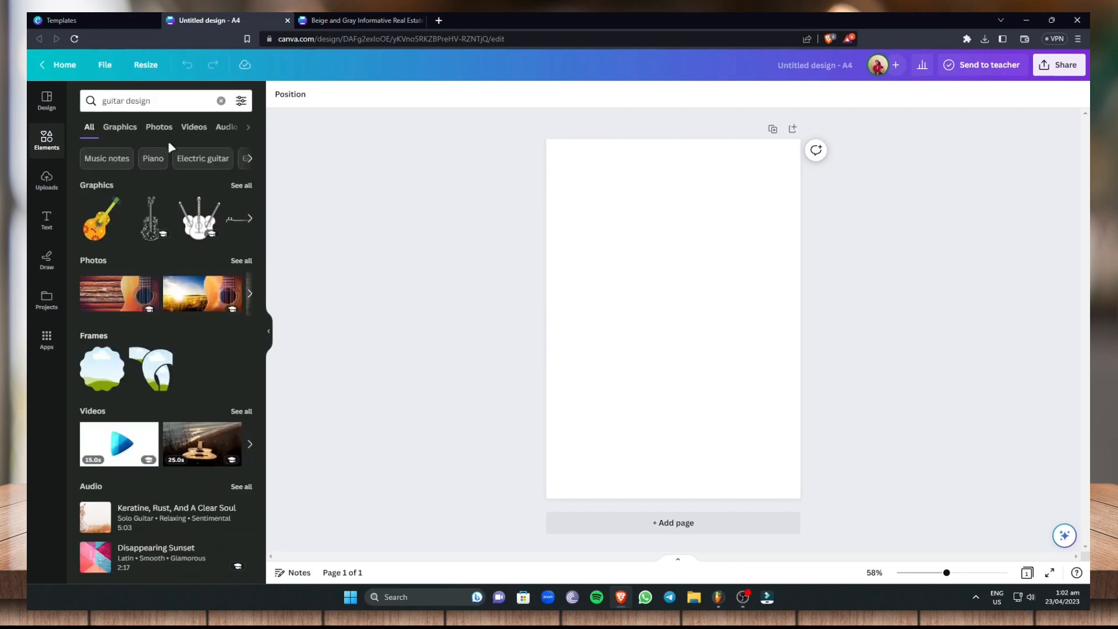
Examine the guitar design results by category, going through graphics, photos and videos
{"action": "left_click", "coordinate": [114, 129]}
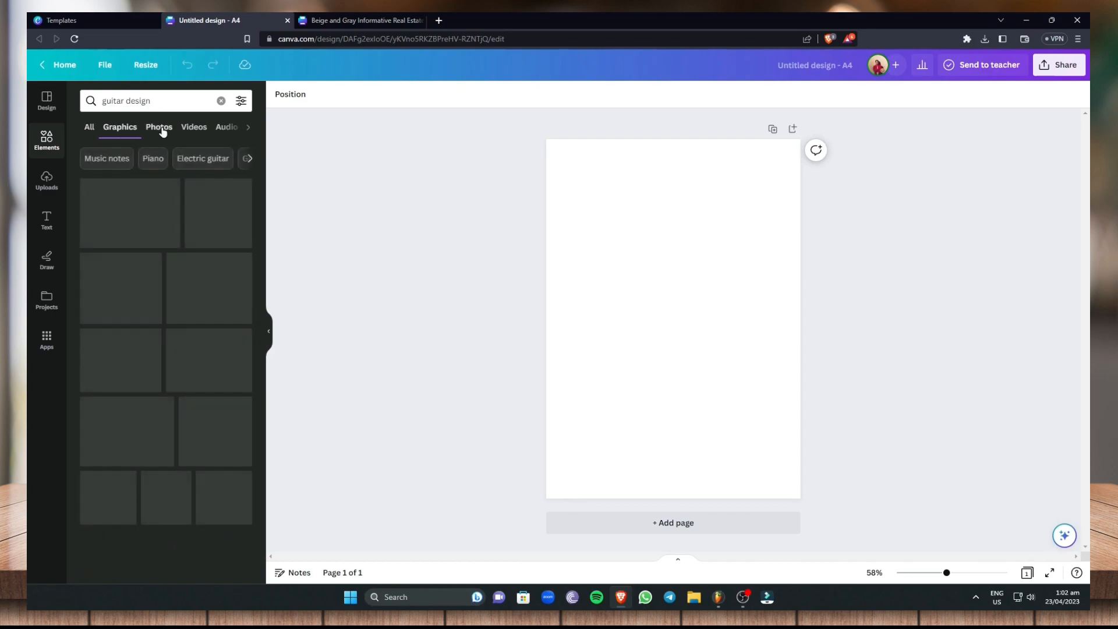
{"action": "left_click", "coordinate": [159, 129]}
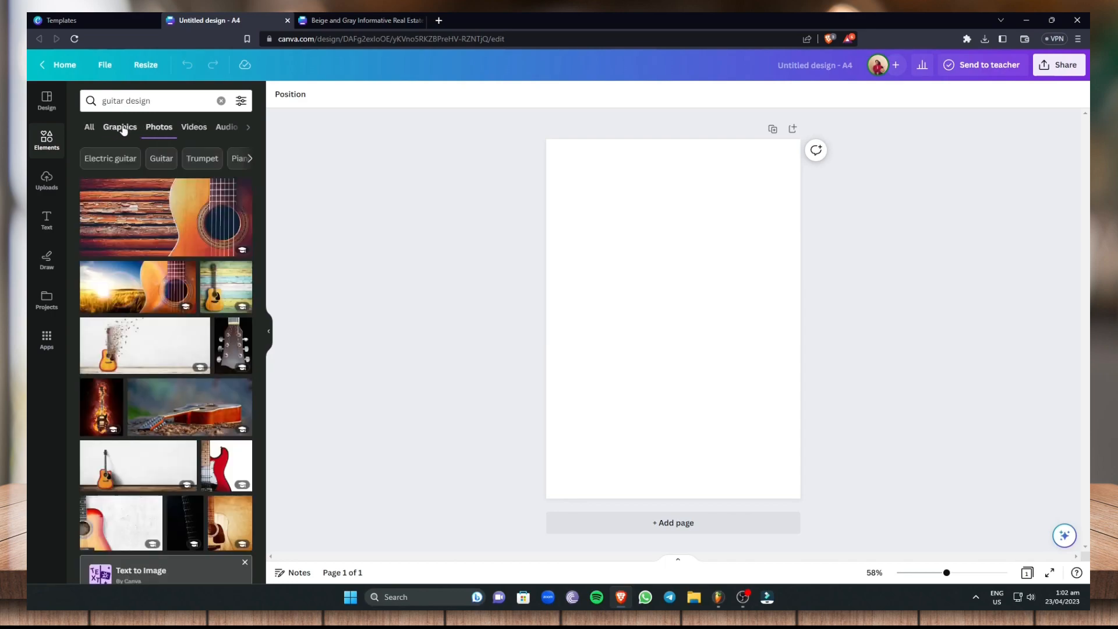
{"action": "left_click", "coordinate": [188, 131]}
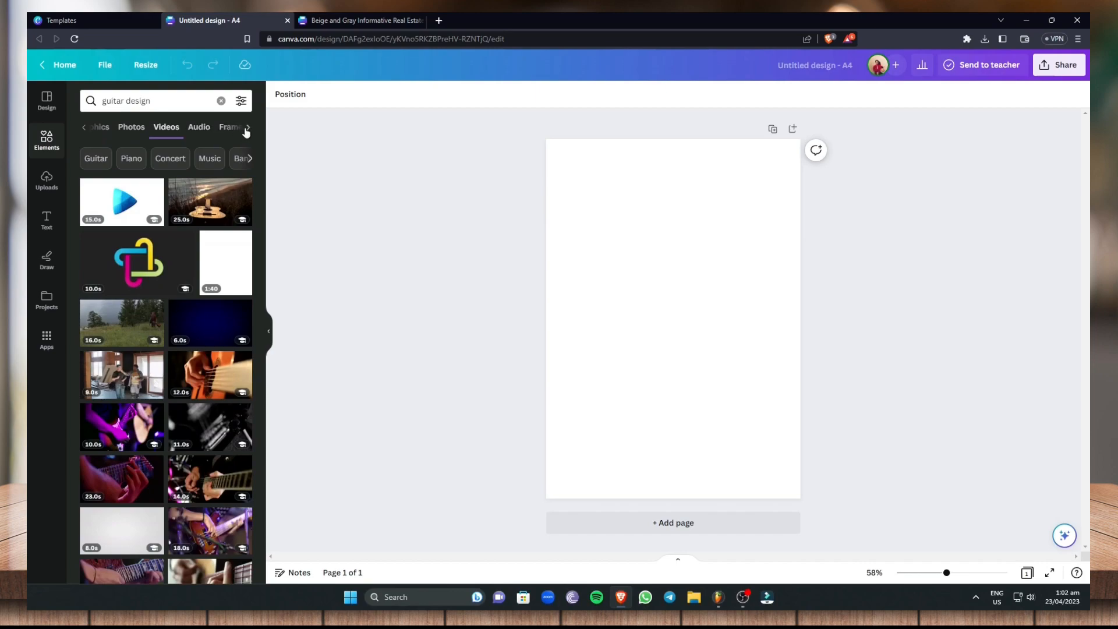
Add the all-over guitar silhouette pattern from the guitar design graphics to the blank page
{"action": "left_click", "coordinate": [84, 130]}
{"action": "left_click", "coordinate": [134, 130]}
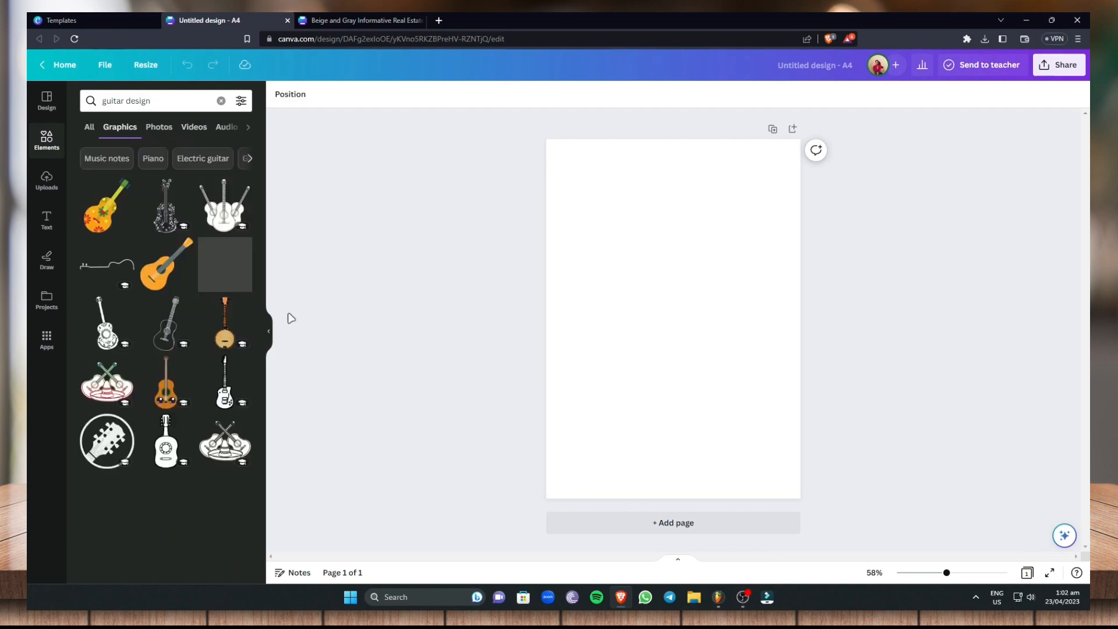
{"action": "scroll", "coordinate": [194, 362], "scroll_direction": "down", "scroll_amount": 4}
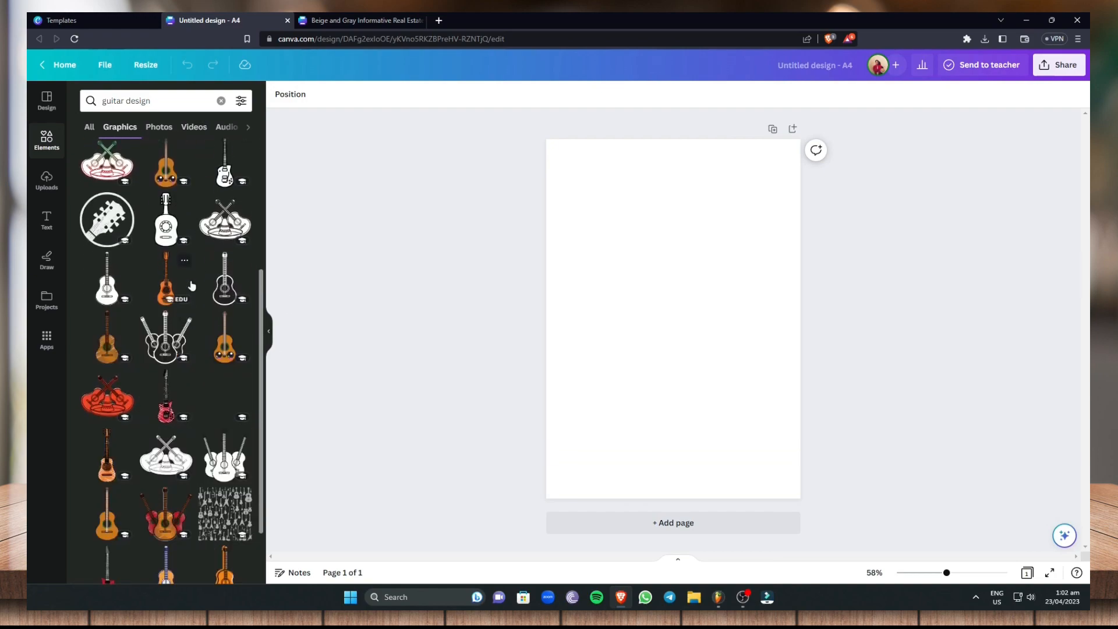
{"action": "scroll", "coordinate": [198, 402], "scroll_direction": "down", "scroll_amount": 2}
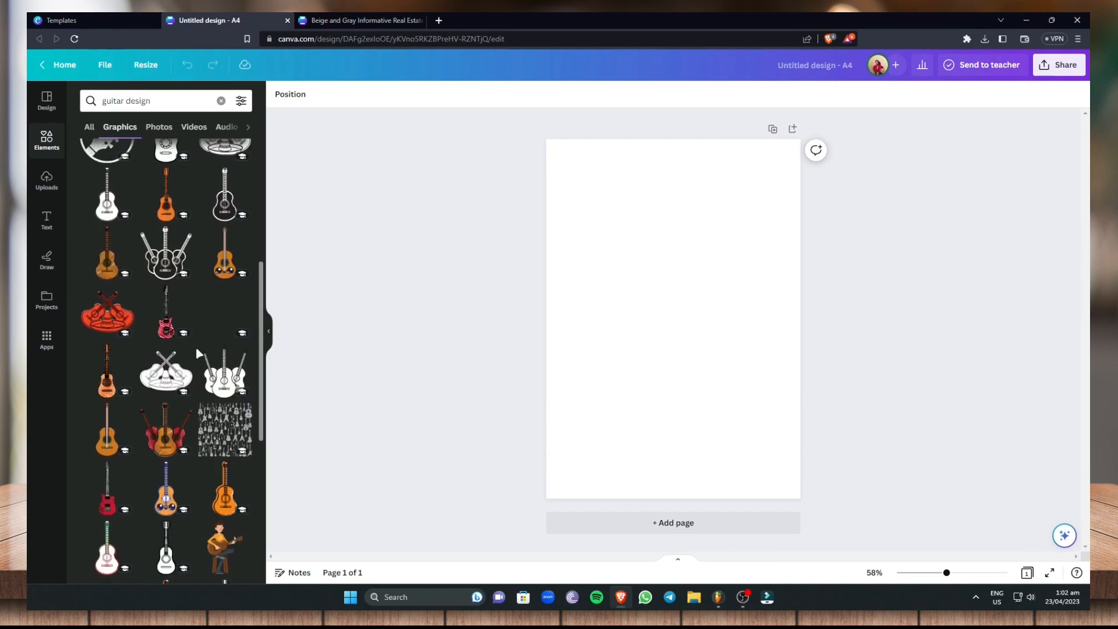
{"action": "scroll", "coordinate": [198, 353], "scroll_direction": "down", "scroll_amount": 3}
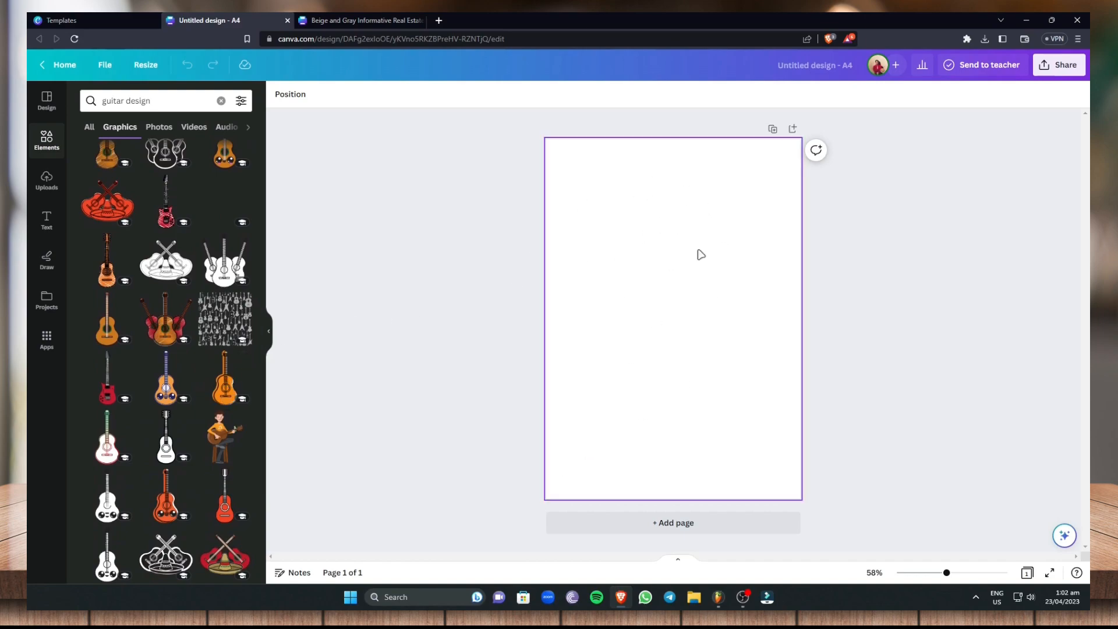
{"action": "scroll", "coordinate": [200, 402], "scroll_direction": "down", "scroll_amount": 6}
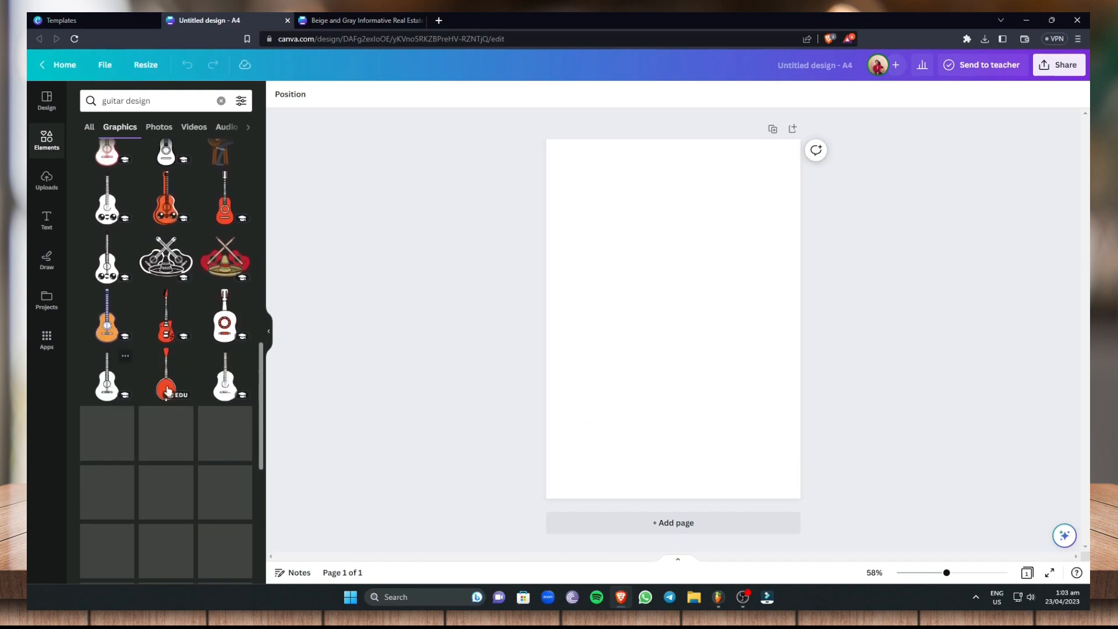
{"action": "scroll", "coordinate": [157, 392], "scroll_direction": "down", "scroll_amount": 10}
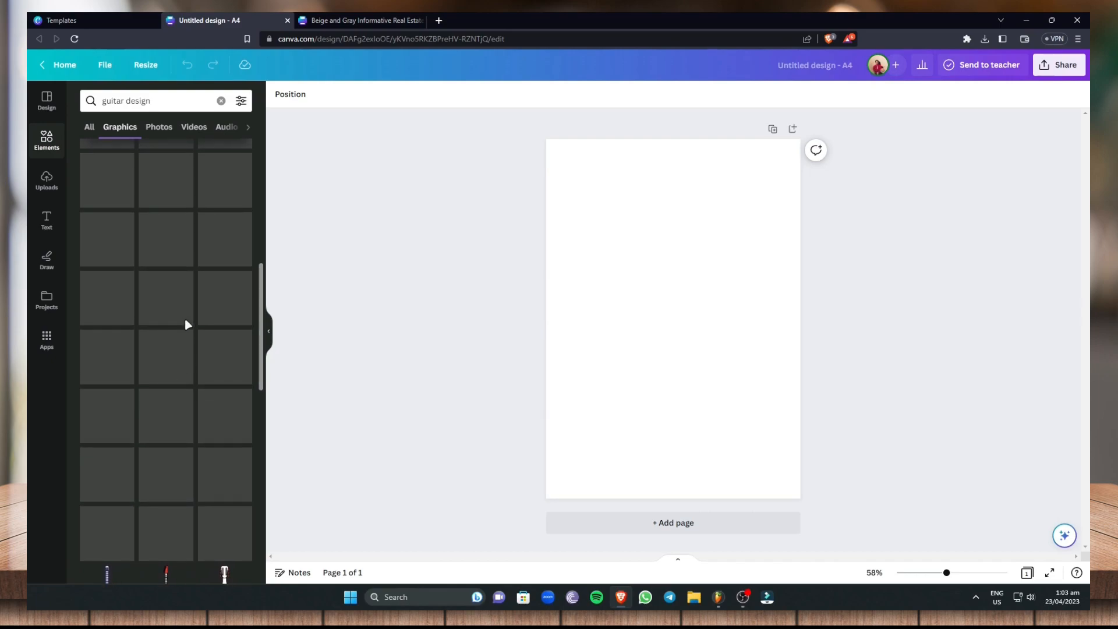
{"action": "scroll", "coordinate": [186, 324], "scroll_direction": "up", "scroll_amount": 15}
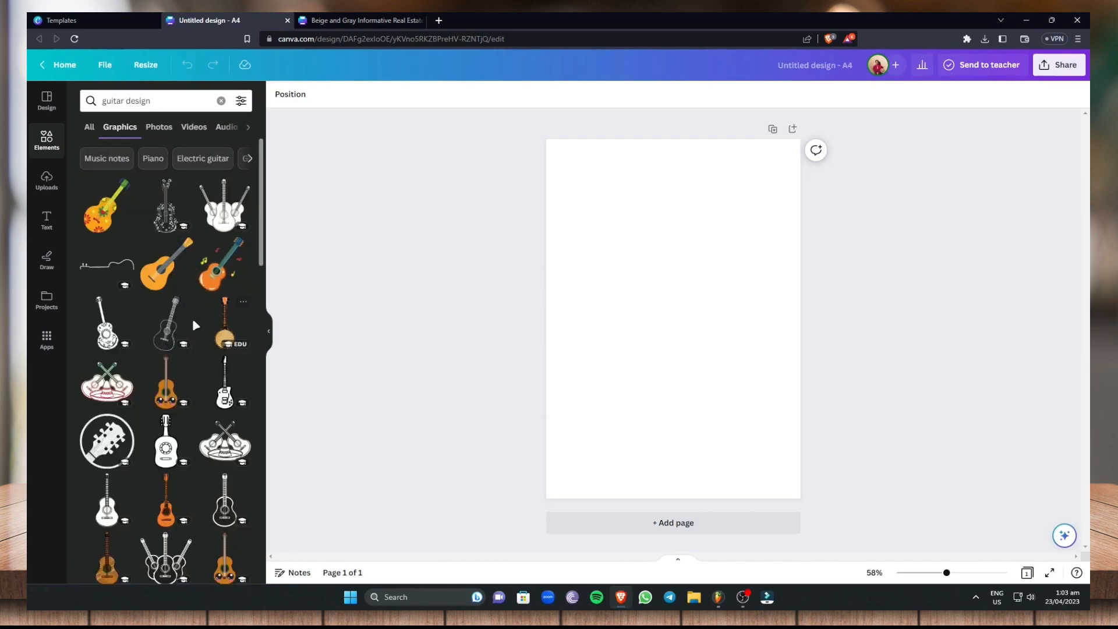
{"action": "scroll", "coordinate": [178, 354], "scroll_direction": "down", "scroll_amount": 10}
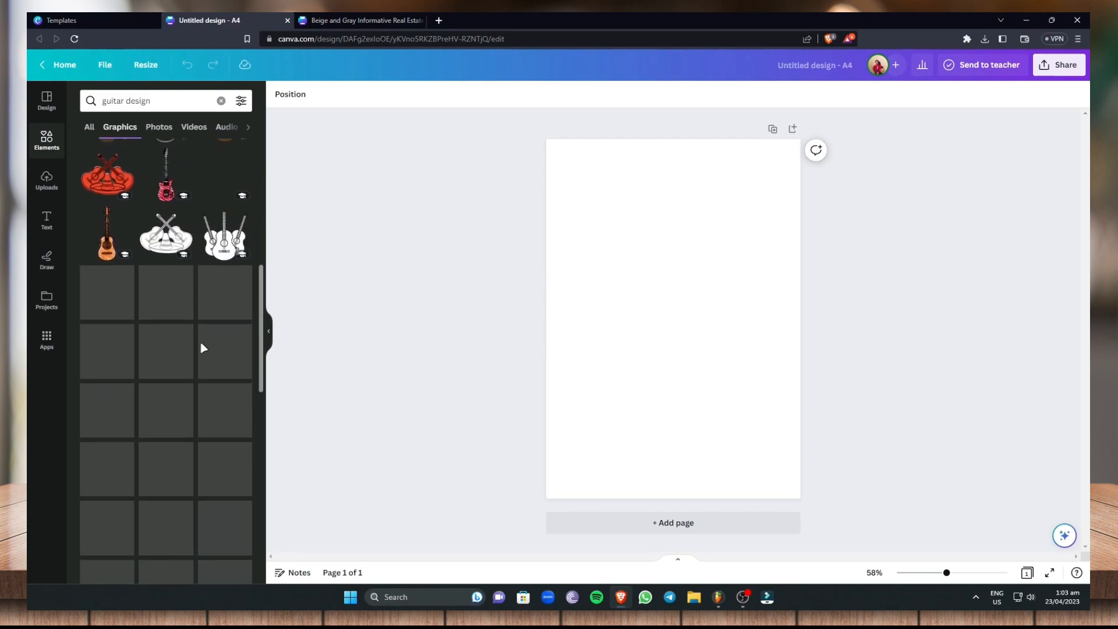
{"action": "scroll", "coordinate": [129, 340], "scroll_direction": "down", "scroll_amount": 2}
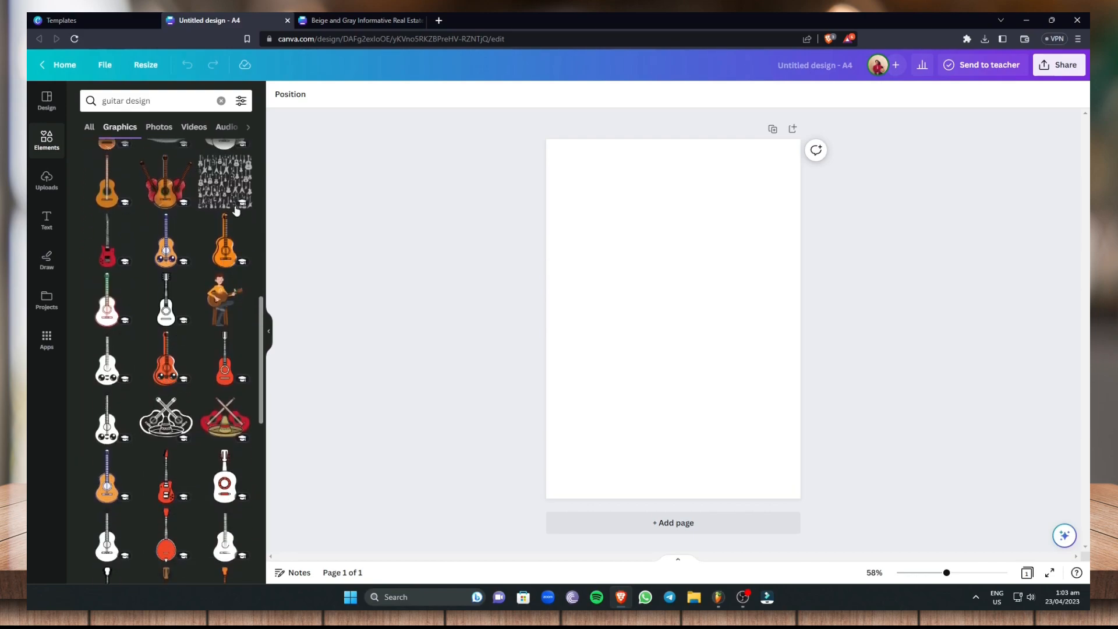
{"action": "left_click", "coordinate": [216, 184]}
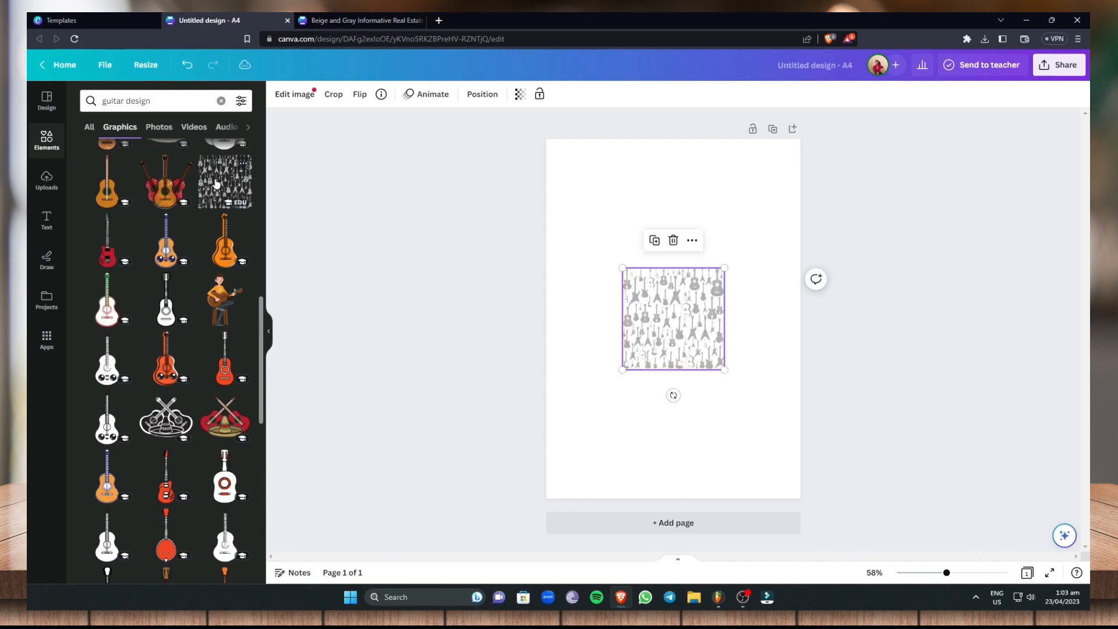
Enlarge and position the guitar pattern so that it covers the whole page, and deselect it
{"action": "left_click_drag", "start_coordinate": [678, 318], "coordinate": [636, 223]}
{"action": "left_click_drag", "start_coordinate": [683, 276], "coordinate": [788, 409]}
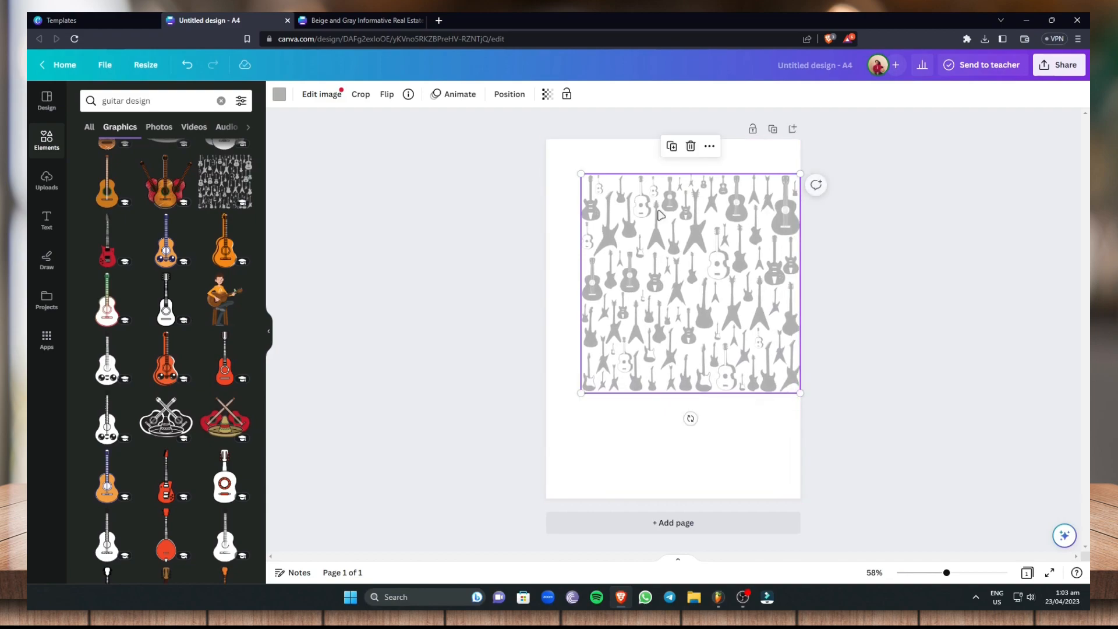
{"action": "left_click_drag", "start_coordinate": [581, 174], "coordinate": [546, 140]}
{"action": "left_click_drag", "start_coordinate": [715, 296], "coordinate": [686, 294]}
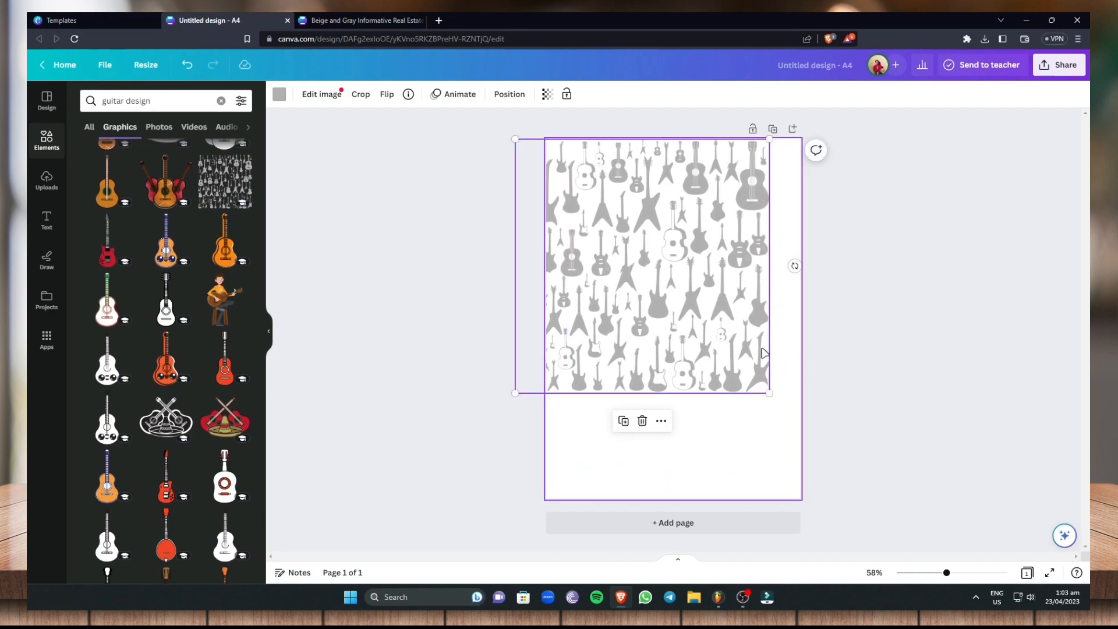
{"action": "left_click_drag", "start_coordinate": [771, 394], "coordinate": [810, 433]}
{"action": "left_click_drag", "start_coordinate": [713, 338], "coordinate": [631, 314]}
{"action": "left_click_drag", "start_coordinate": [762, 427], "coordinate": [826, 519]}
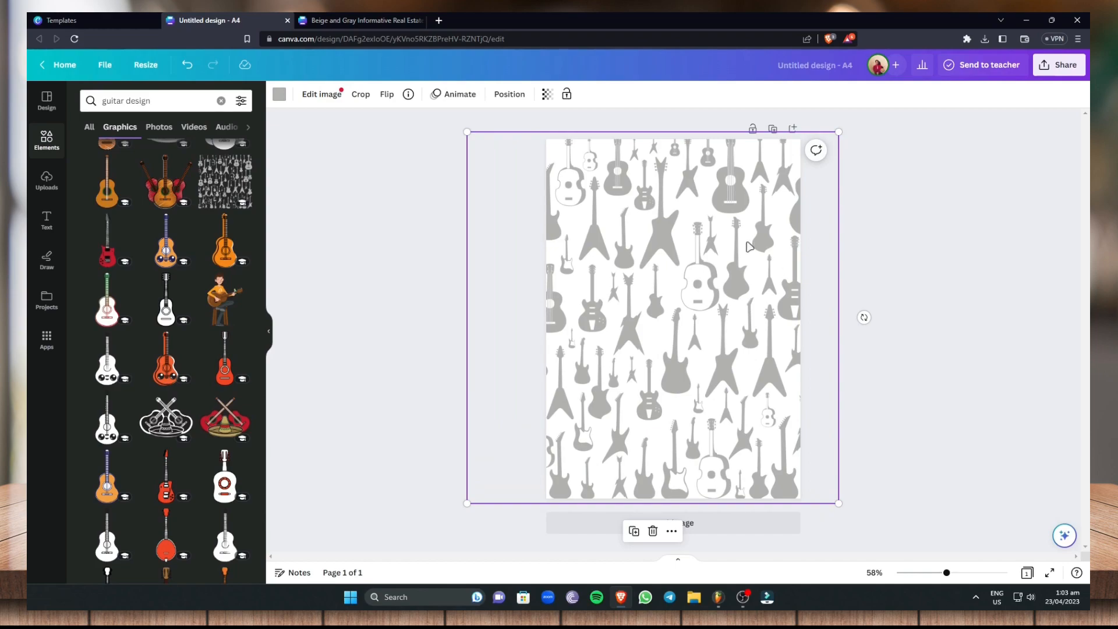
{"action": "left_click", "coordinate": [397, 182]}
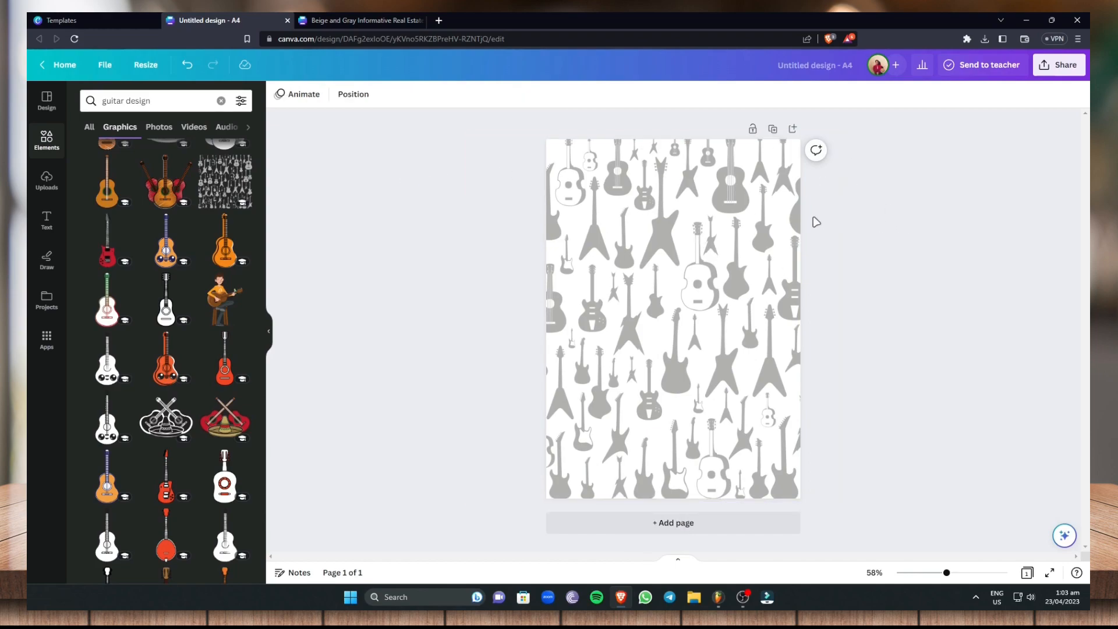
{"action": "left_click", "coordinate": [693, 218]}
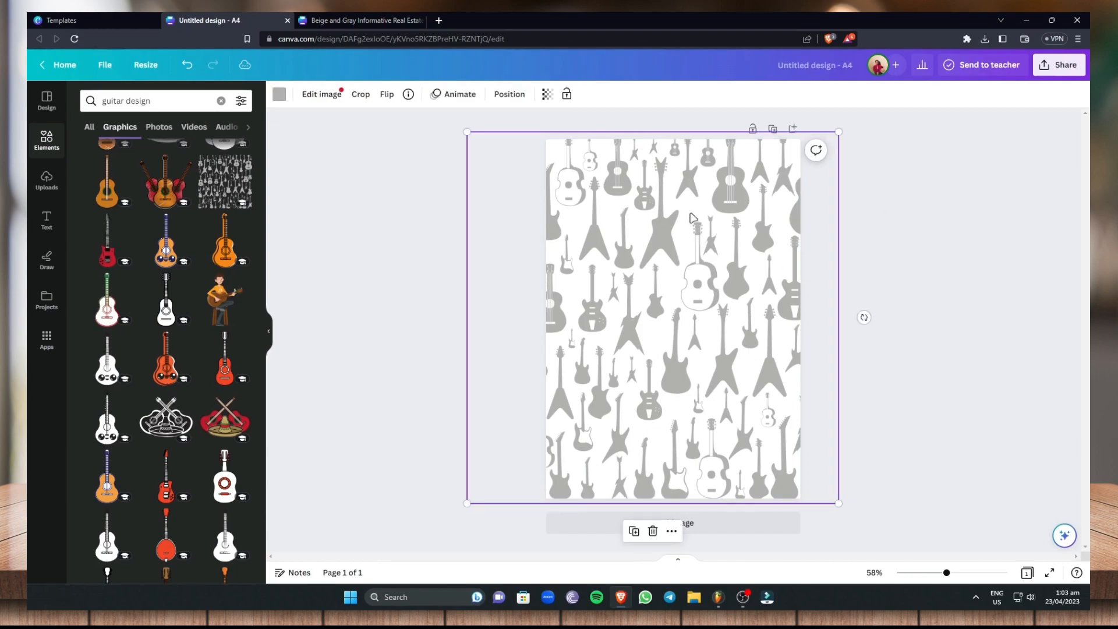
{"action": "double_click", "coordinate": [693, 218]}
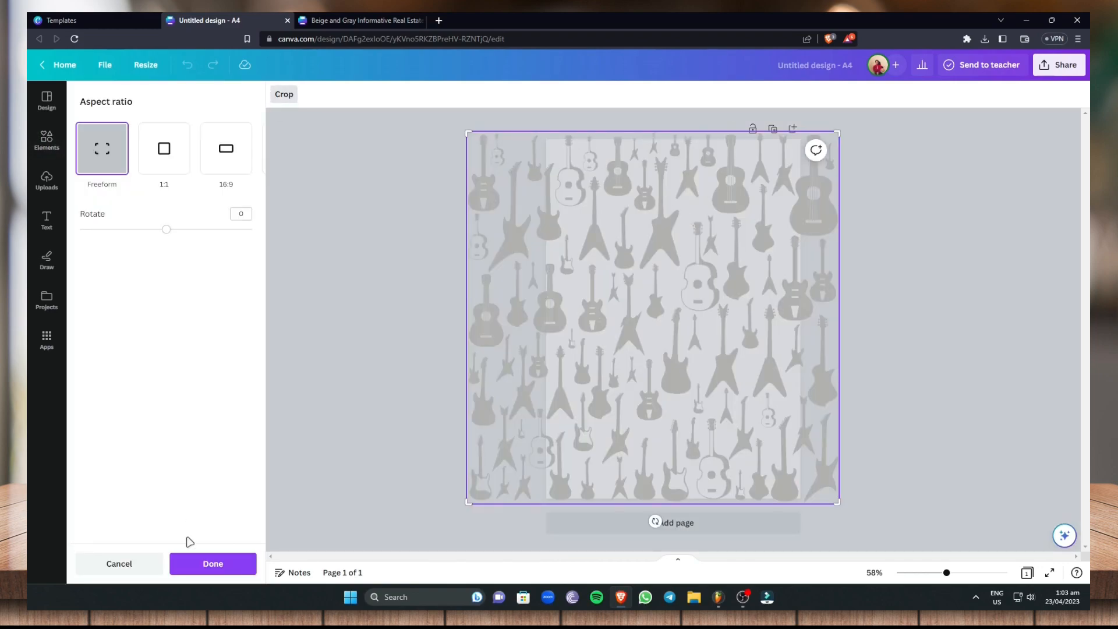
{"action": "left_click", "coordinate": [119, 563]}
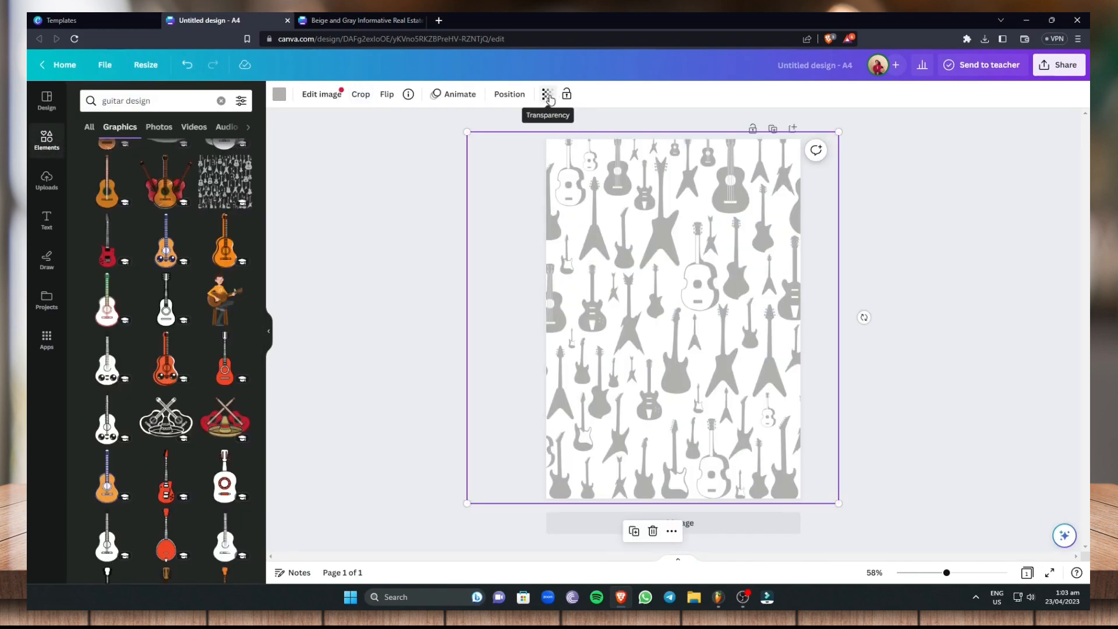
Reduce the guitar pattern's transparency value to make it a faint background, and lock it in place
{"action": "left_click", "coordinate": [548, 97]}
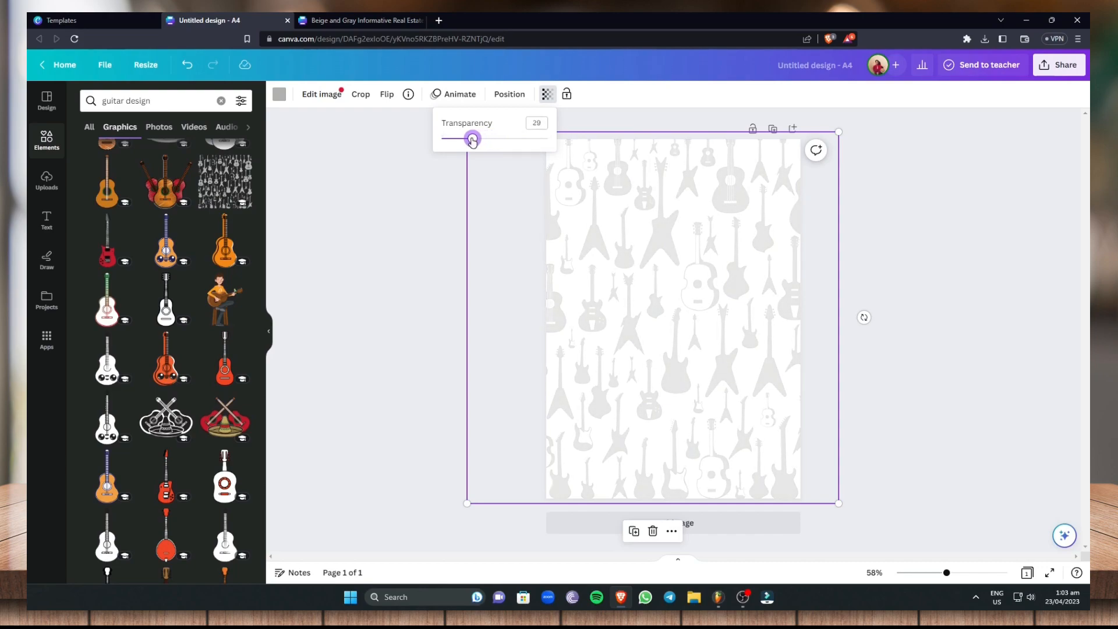
{"action": "left_click_drag", "start_coordinate": [473, 141], "coordinate": [463, 143]}
{"action": "left_click", "coordinate": [566, 95]}
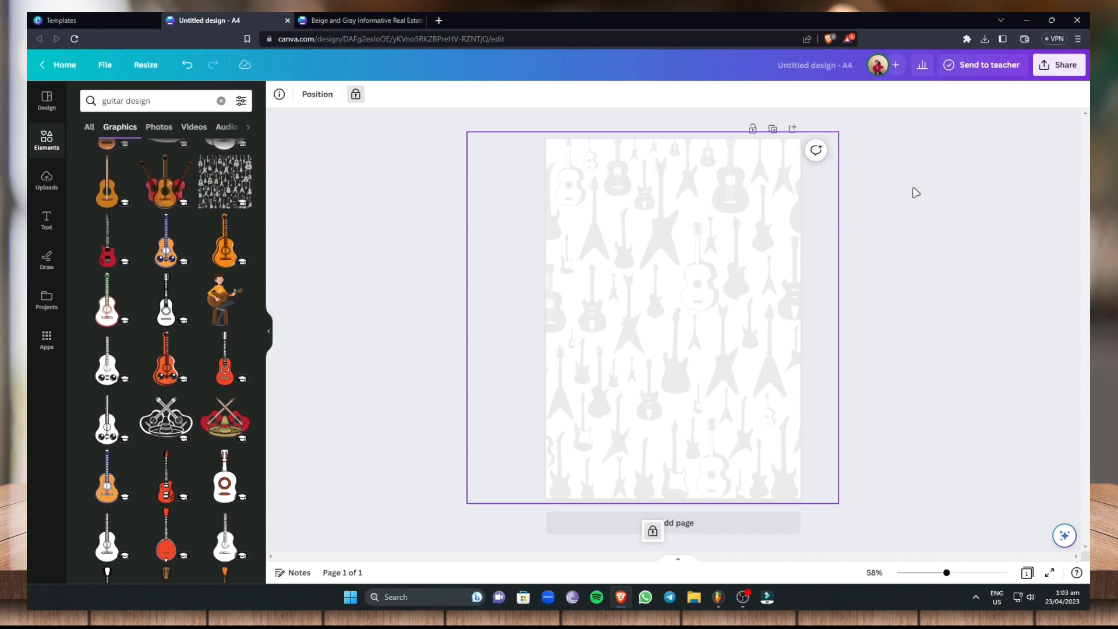
{"action": "left_click", "coordinate": [647, 263]}
{"action": "left_click_drag", "start_coordinate": [562, 219], "coordinate": [661, 353]}
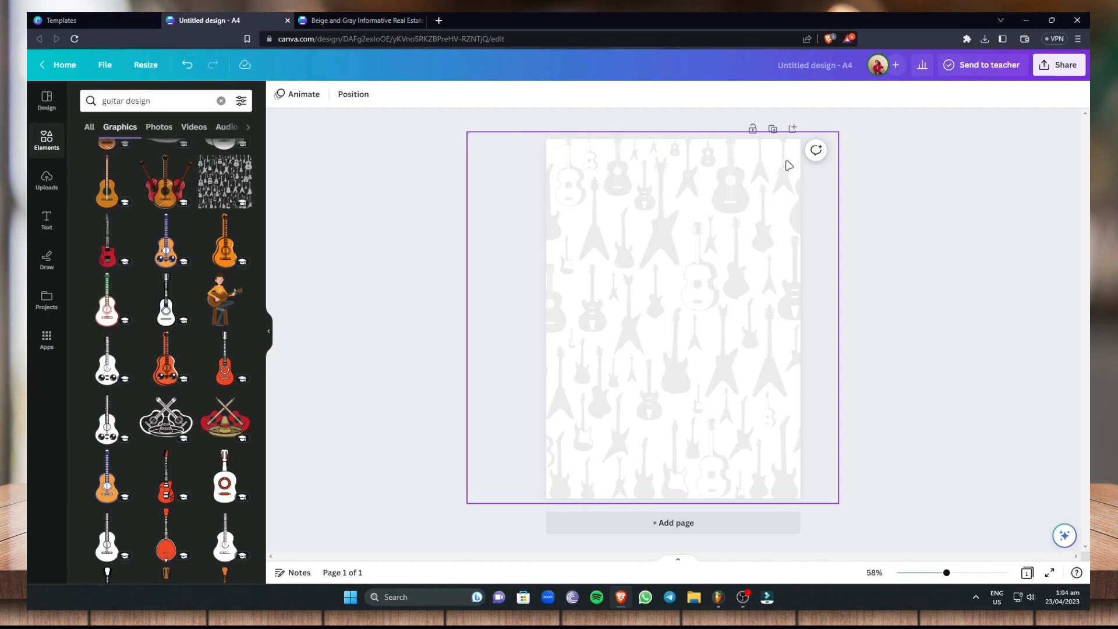
Search the design elements for "music lines" and show only the graphics
{"action": "left_click", "coordinate": [221, 100]}
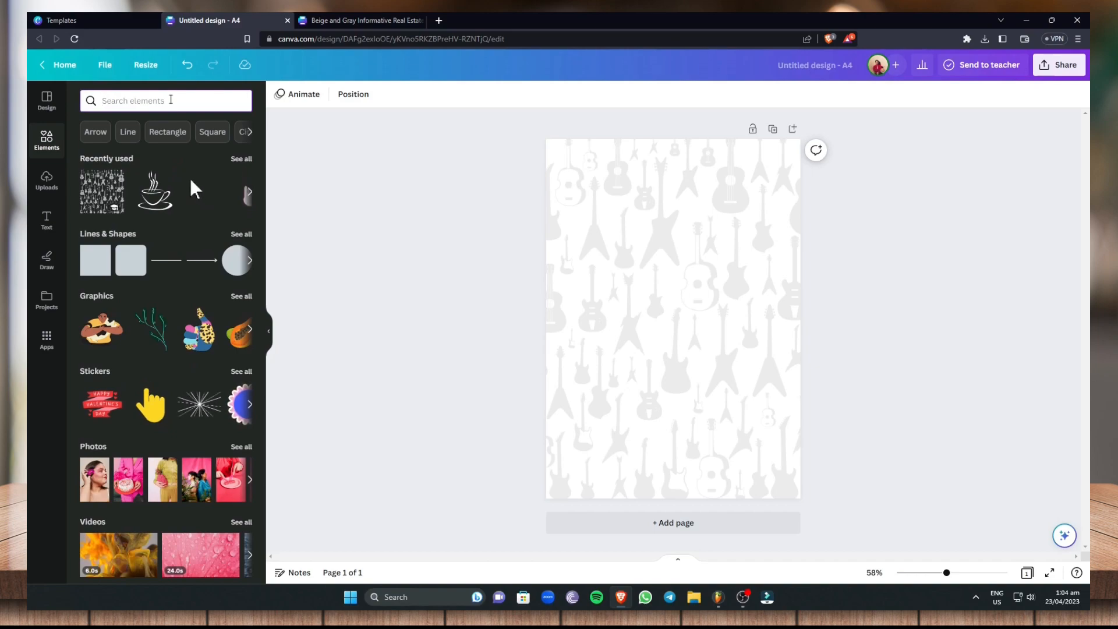
{"action": "type", "text": "music lines"}
{"action": "key", "text": "Return"}
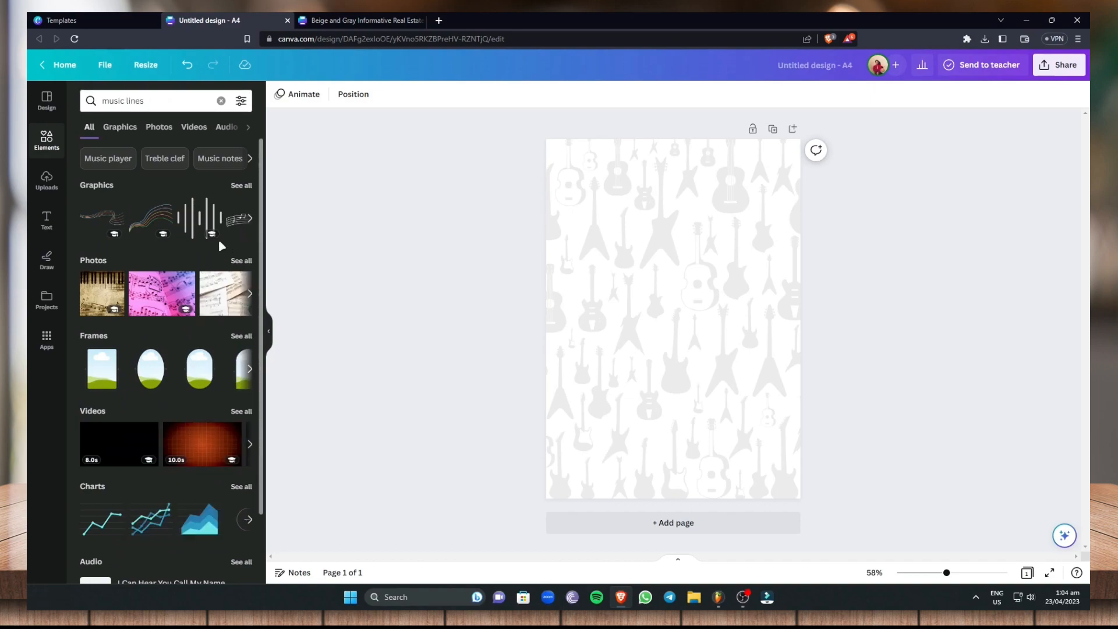
{"action": "left_click", "coordinate": [124, 128]}
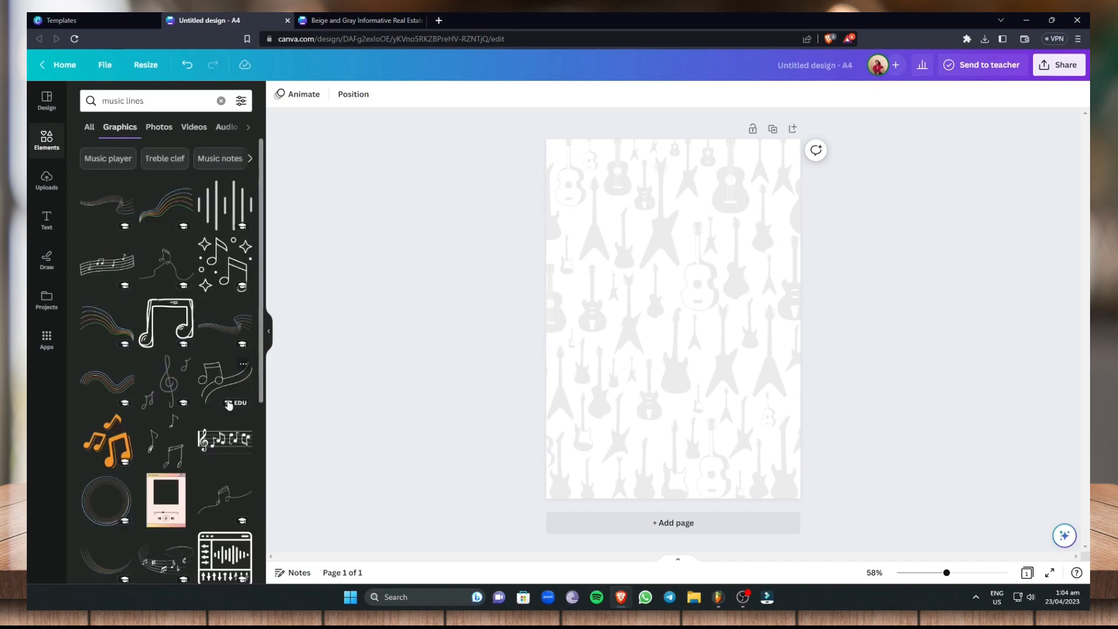
Add the empty music staff graphic with a treble clef to the upper part of the page
{"action": "scroll", "coordinate": [193, 462], "scroll_direction": "down", "scroll_amount": 3}
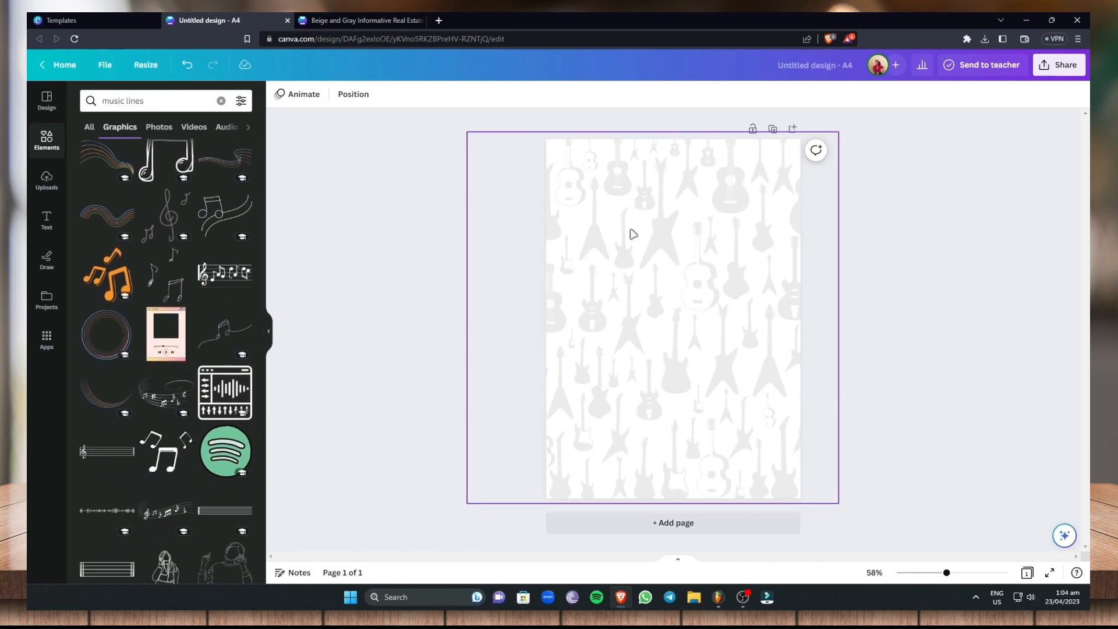
{"action": "scroll", "coordinate": [231, 276], "scroll_direction": "up", "scroll_amount": 1}
{"action": "scroll", "coordinate": [125, 402], "scroll_direction": "down", "scroll_amount": 2}
{"action": "scroll", "coordinate": [107, 404], "scroll_direction": "down", "scroll_amount": 1}
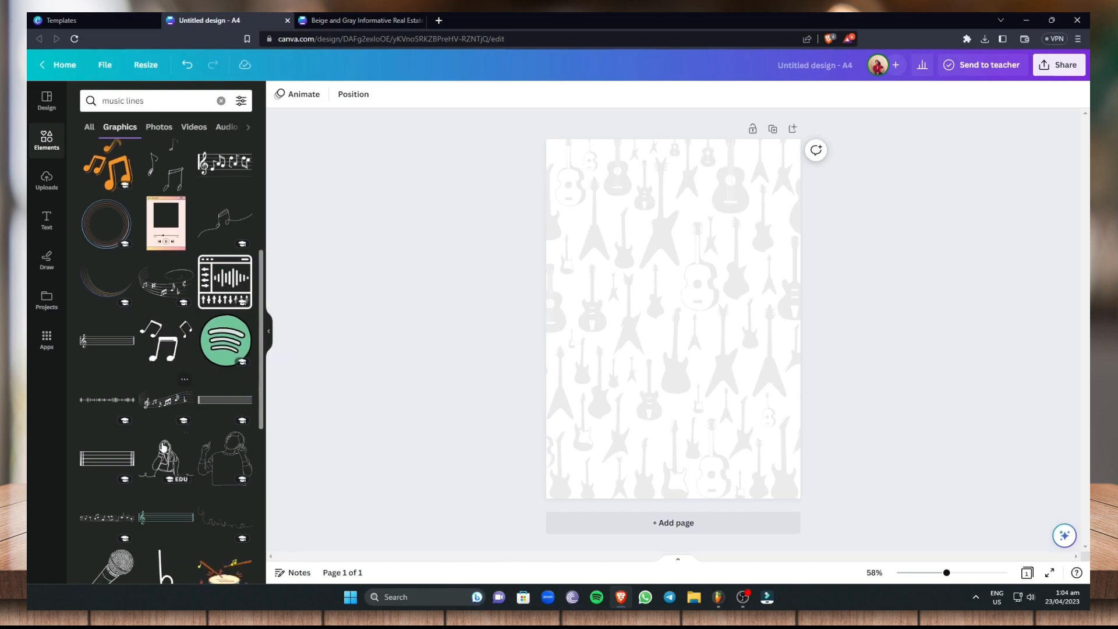
{"action": "scroll", "coordinate": [165, 284], "scroll_direction": "down", "scroll_amount": 2}
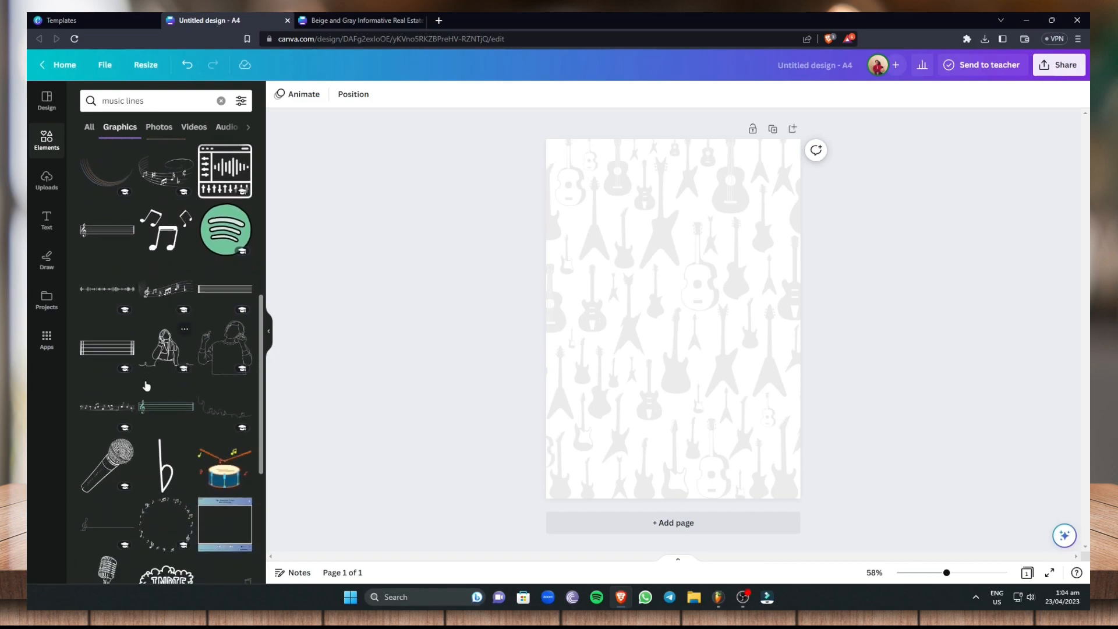
{"action": "left_click_drag", "start_coordinate": [114, 236], "coordinate": [606, 198]}
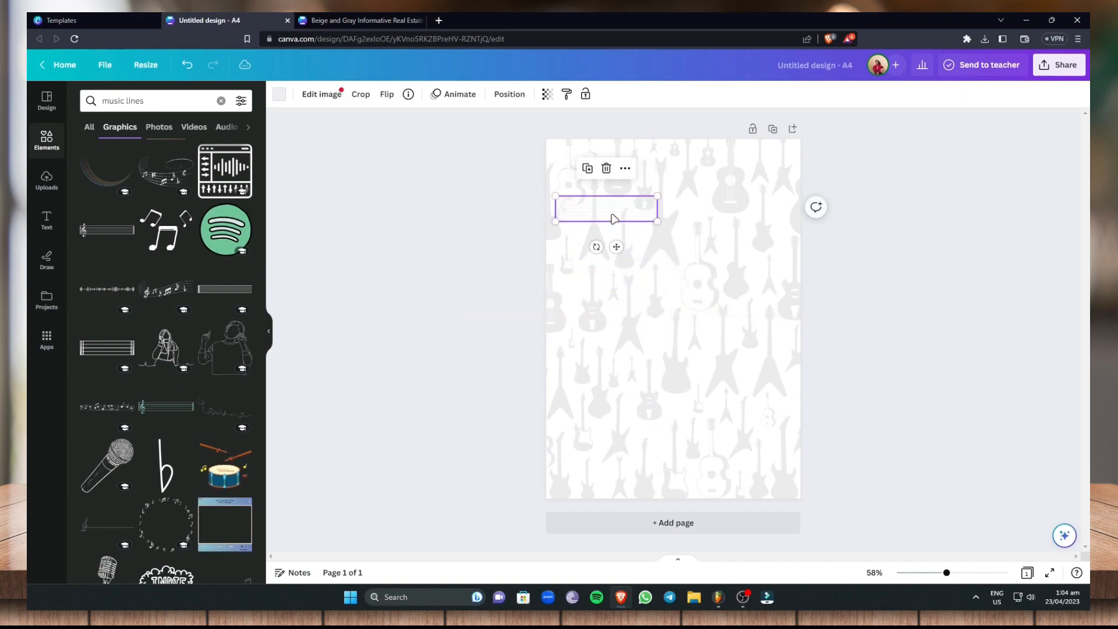
Recolor the music staff graphic to black
{"action": "double_click", "coordinate": [629, 211]}
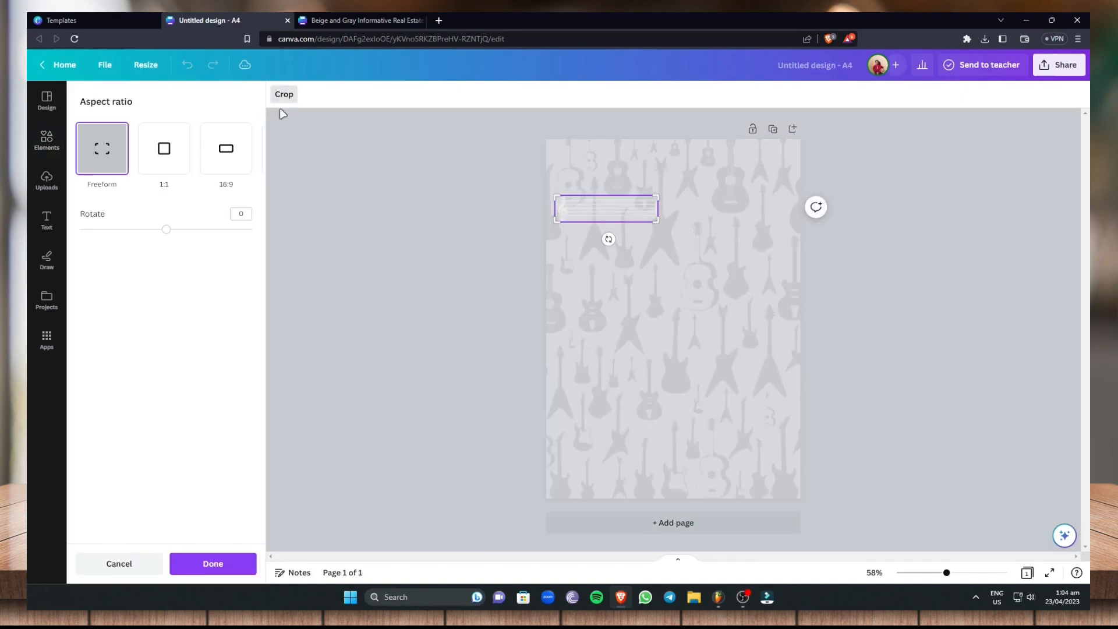
{"action": "left_click", "coordinate": [125, 565]}
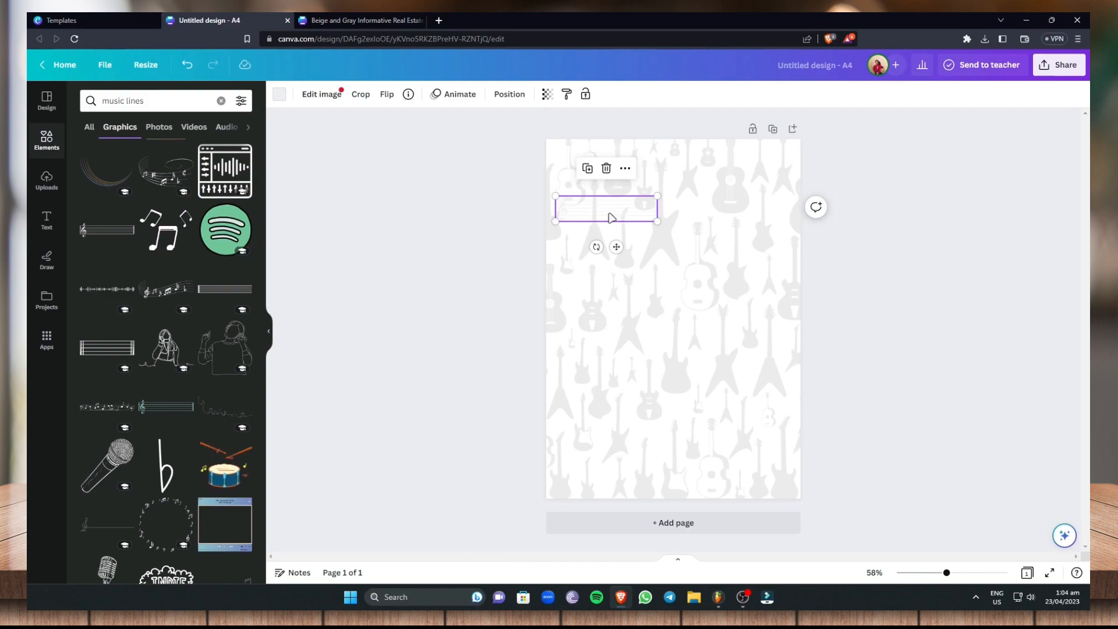
{"action": "left_click", "coordinate": [279, 94]}
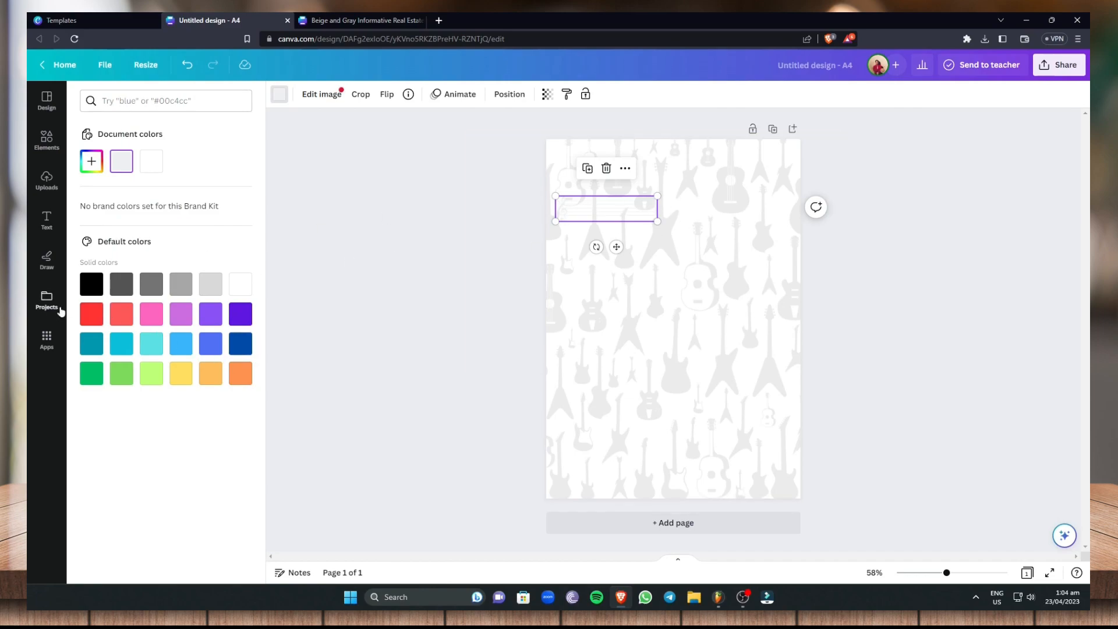
{"action": "left_click", "coordinate": [83, 288]}
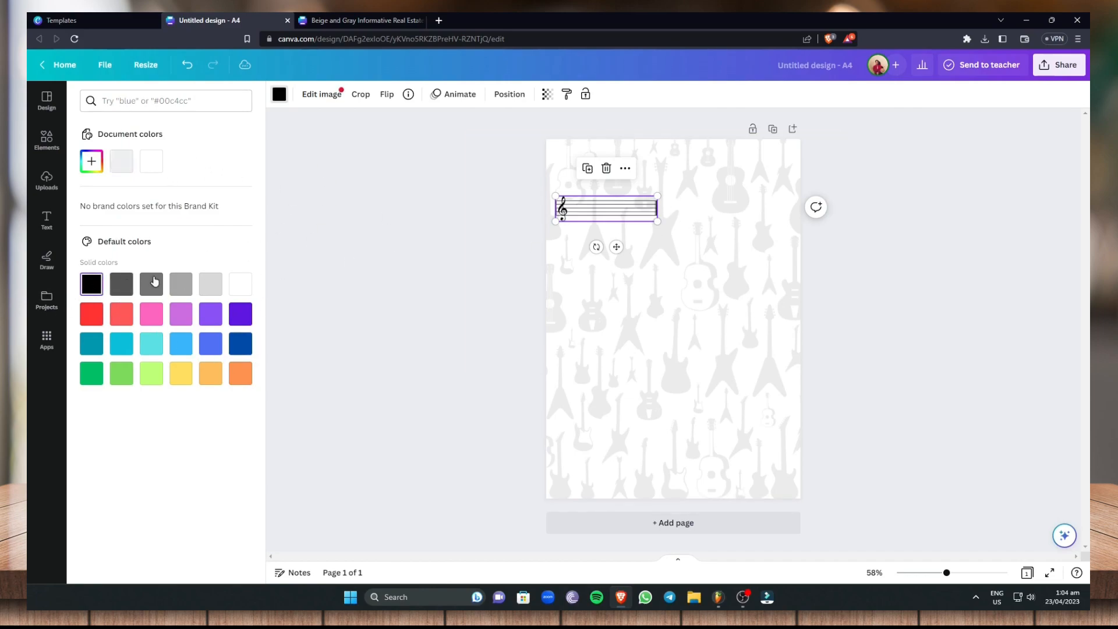
Enlarge the music staff to nearly the page width and center it at the top of the page
{"action": "left_click_drag", "start_coordinate": [622, 208], "coordinate": [654, 418]}
{"action": "left_click_drag", "start_coordinate": [728, 413], "coordinate": [784, 175]}
{"action": "left_click_drag", "start_coordinate": [772, 241], "coordinate": [718, 357]}
{"action": "left_click_drag", "start_coordinate": [759, 294], "coordinate": [704, 342]}
{"action": "left_click_drag", "start_coordinate": [659, 302], "coordinate": [712, 343]}
{"action": "left_click_drag", "start_coordinate": [668, 283], "coordinate": [669, 182]}
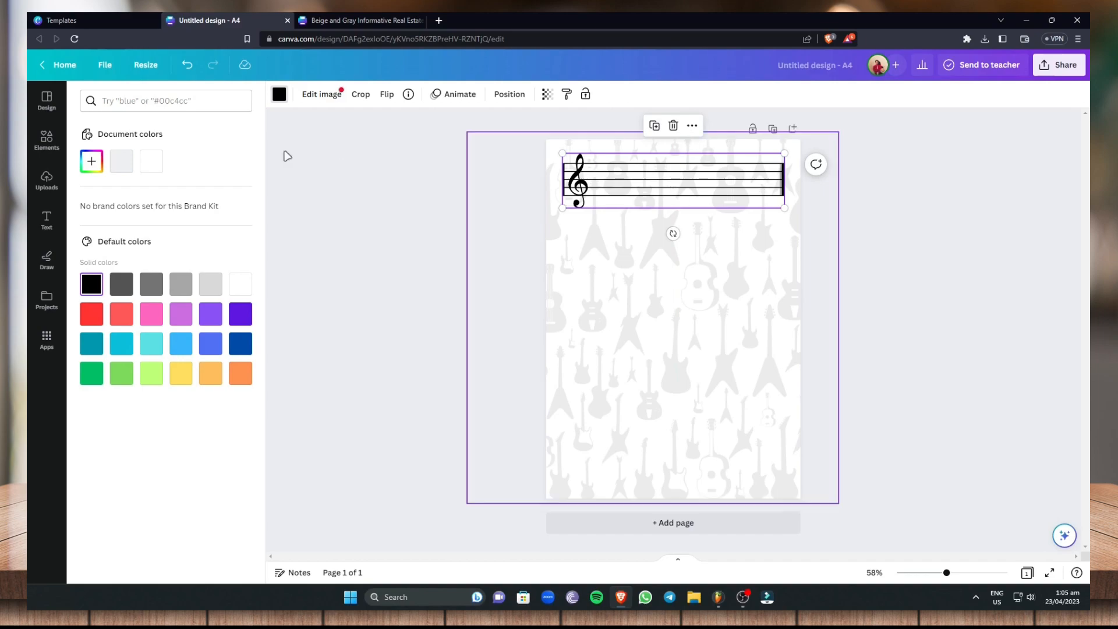
Add a heading reading "Music & Guitar" and place it over the music staff
{"action": "left_click", "coordinate": [47, 220]}
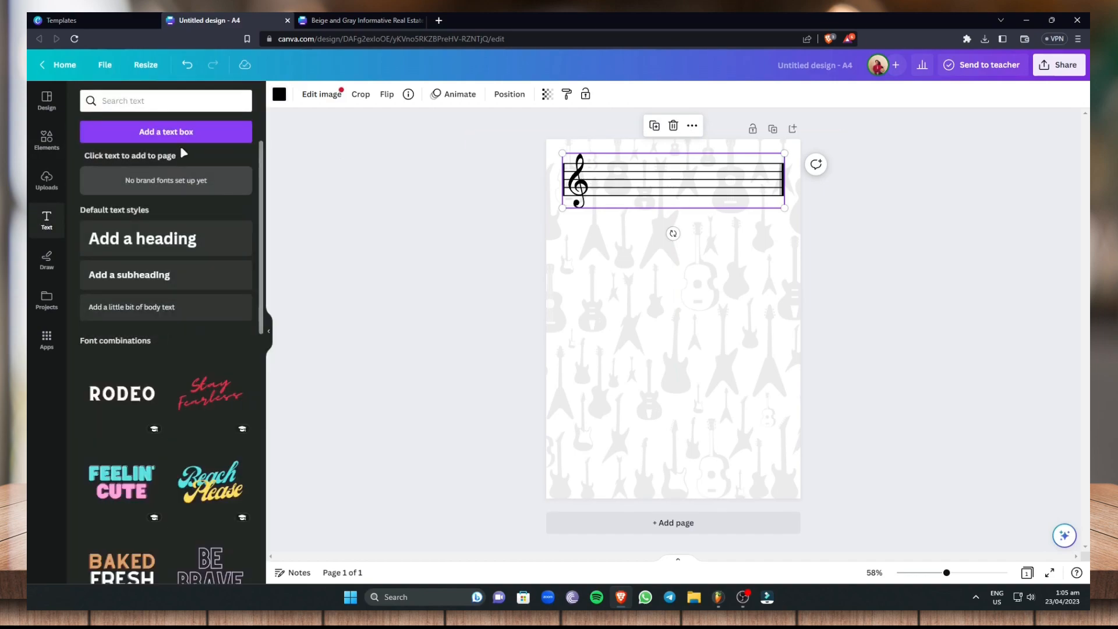
{"action": "left_click", "coordinate": [174, 233]}
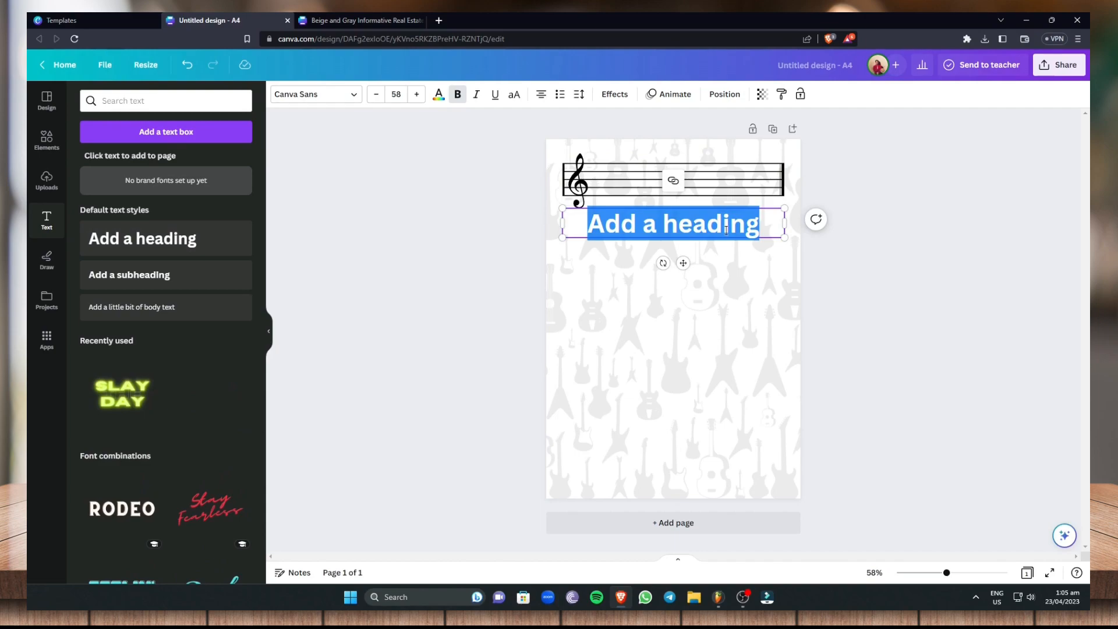
{"action": "type", "text": "Music "}
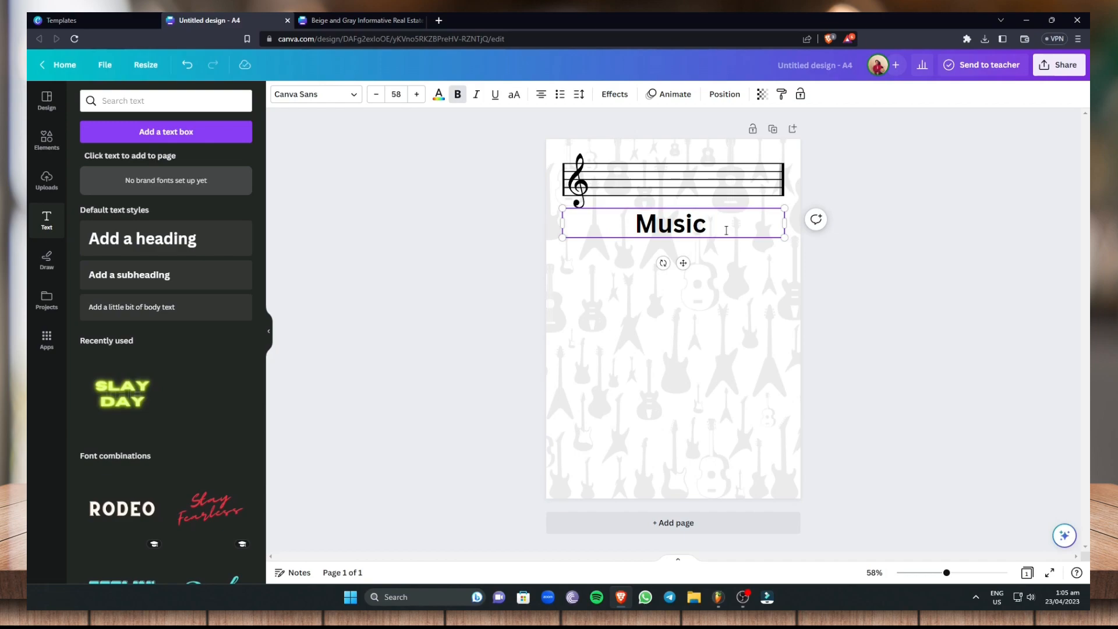
{"action": "type", "text": "& Guitar"}
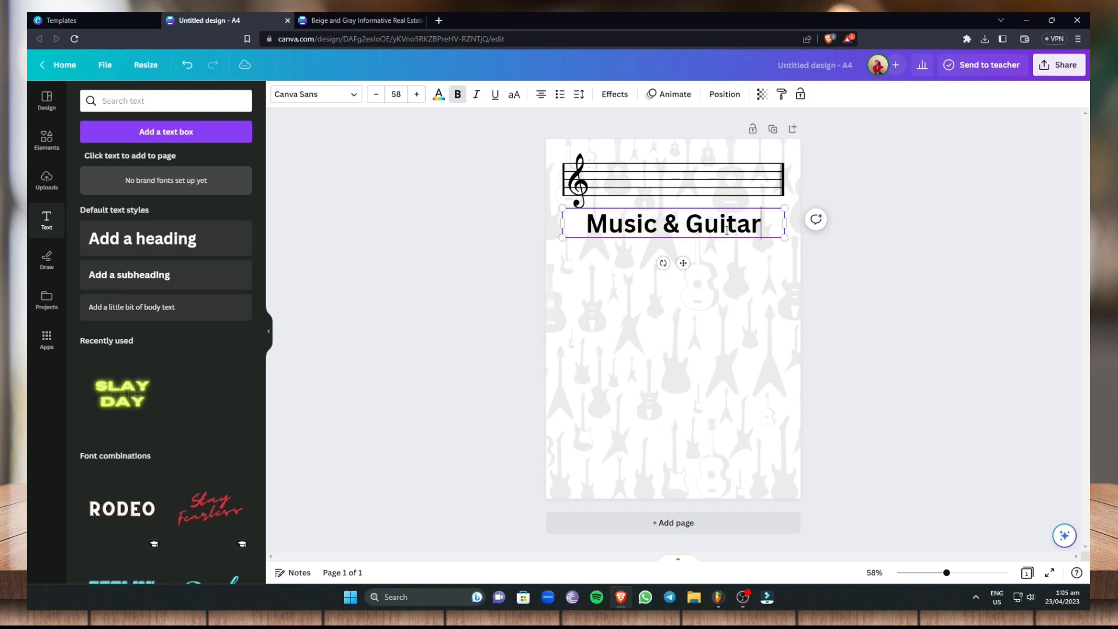
{"action": "left_click", "coordinate": [919, 256]}
{"action": "left_click_drag", "start_coordinate": [703, 230], "coordinate": [710, 185]}
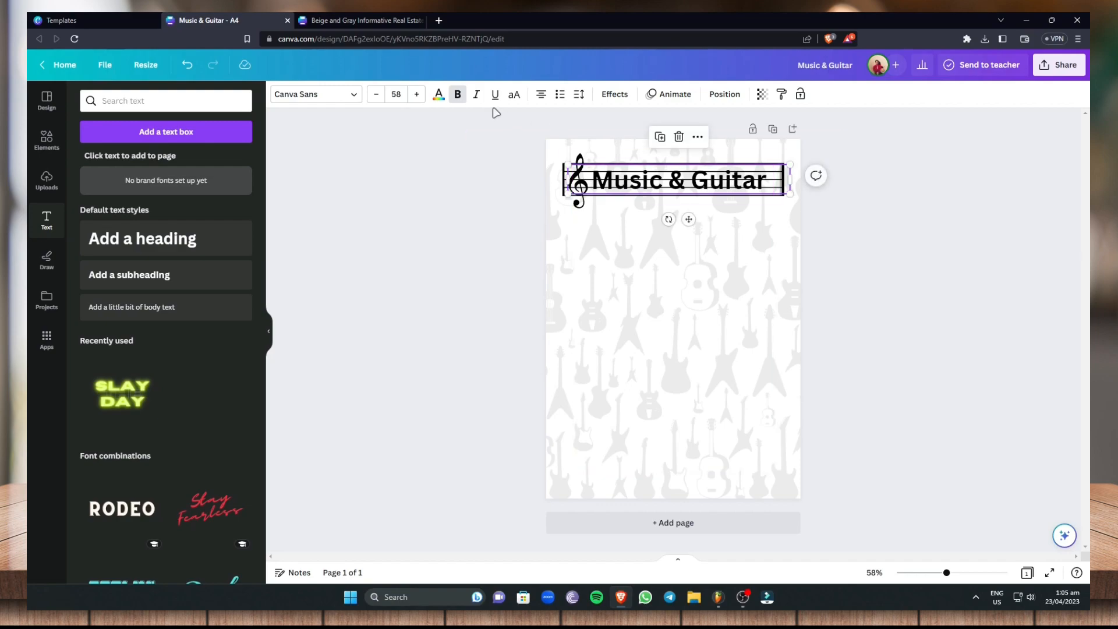
Set the heading's font size to 60 and its font to Telegraf Medium
{"action": "left_click", "coordinate": [699, 179]}
{"action": "left_click_drag", "start_coordinate": [786, 180], "coordinate": [586, 181]}
{"action": "left_click", "coordinate": [417, 95]}
{"action": "left_click", "coordinate": [417, 95]}
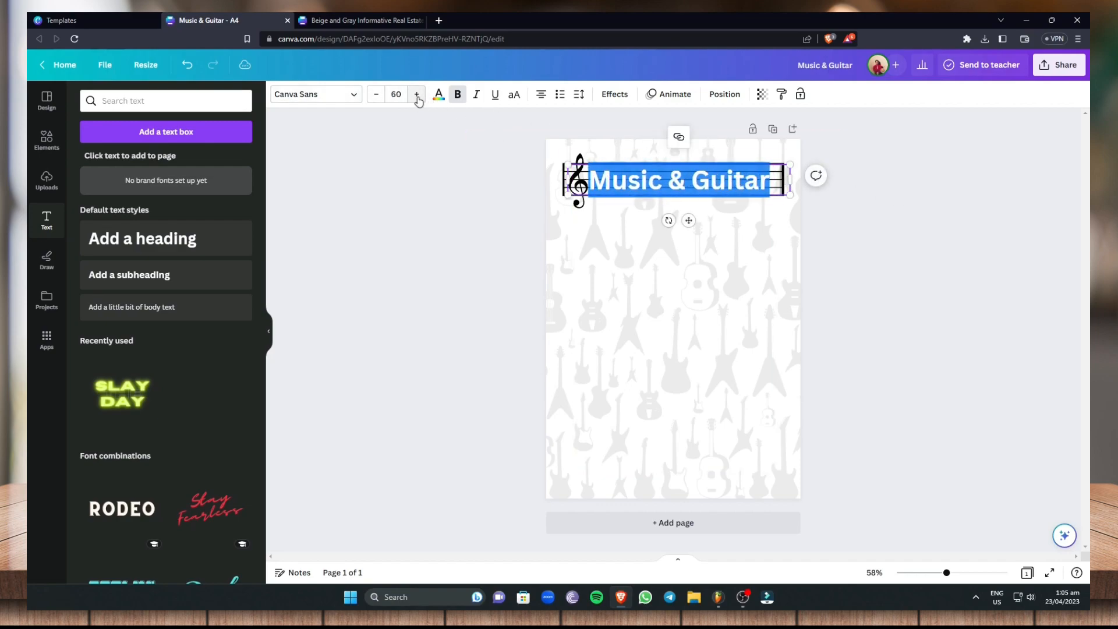
{"action": "left_click", "coordinate": [314, 94]}
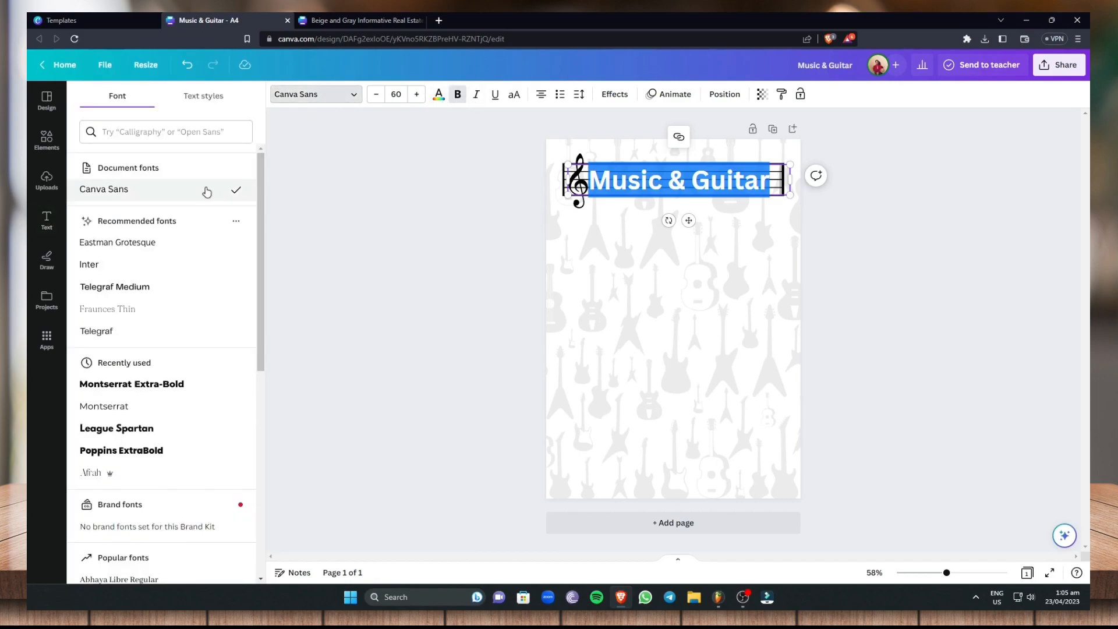
{"action": "left_click", "coordinate": [137, 294]}
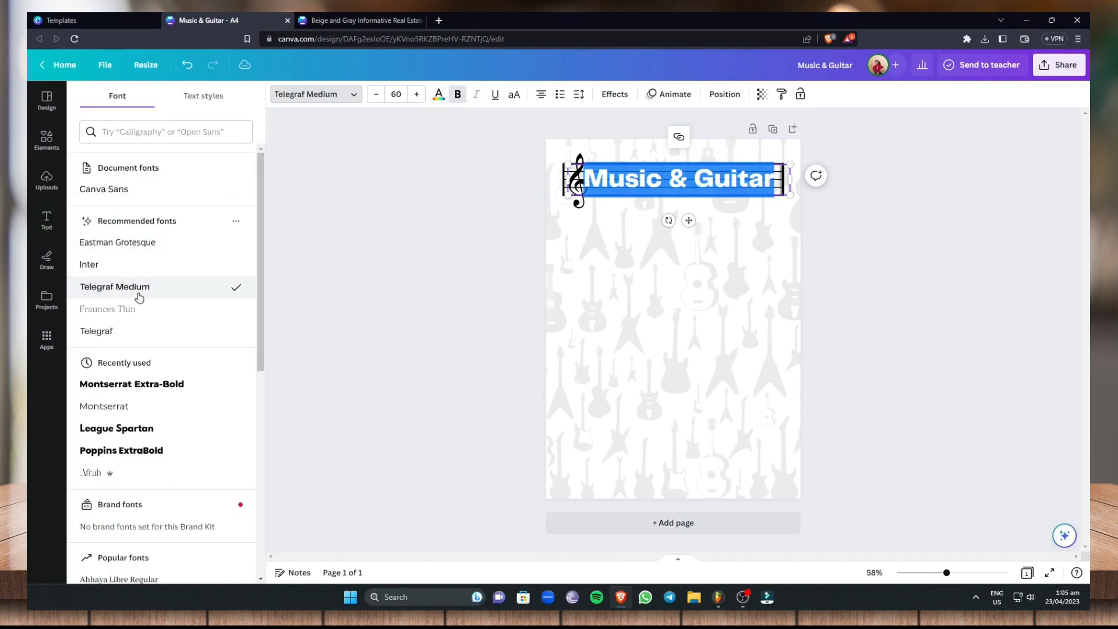
Recolor the heading to orange #FF914D and shift it slightly away from the treble clef
{"action": "left_click", "coordinate": [439, 95]}
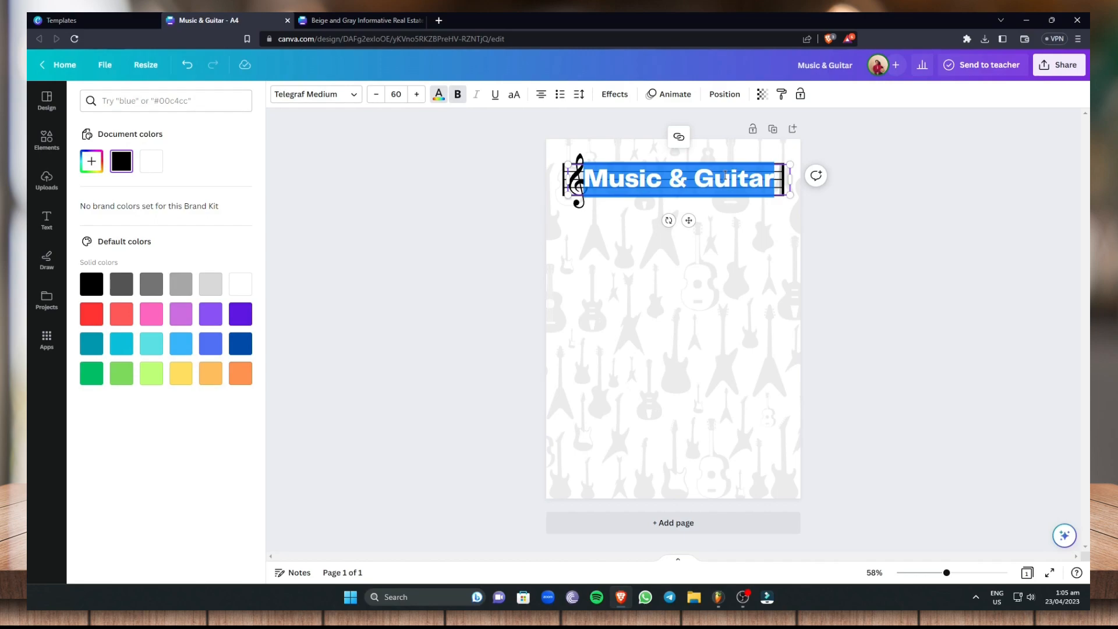
{"action": "left_click", "coordinate": [241, 374]}
{"action": "left_click", "coordinate": [697, 177]}
{"action": "left_click_drag", "start_coordinate": [697, 177], "coordinate": [707, 177]}
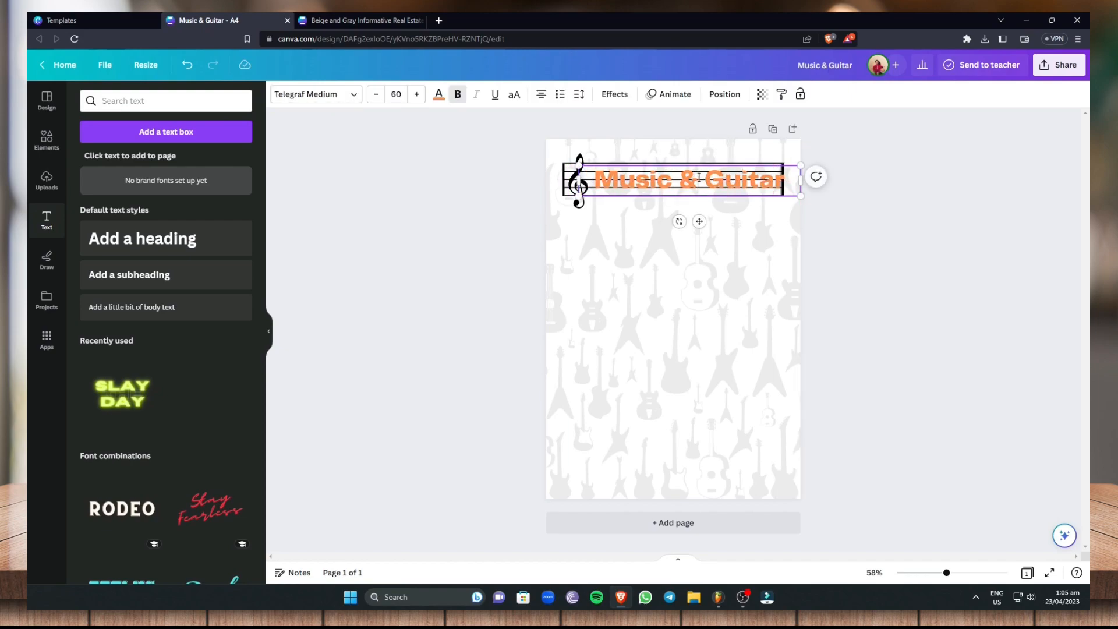
Replace the heading's orange with the custom dark brown #4B250D throughout the design
{"action": "left_click", "coordinate": [438, 95]}
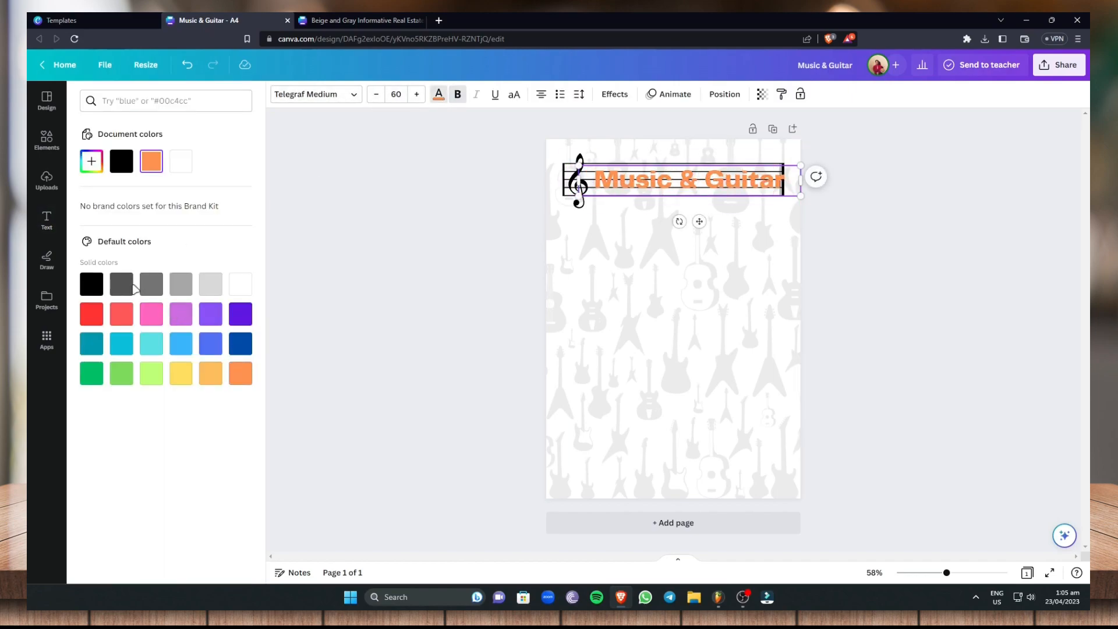
{"action": "left_click", "coordinate": [86, 171]}
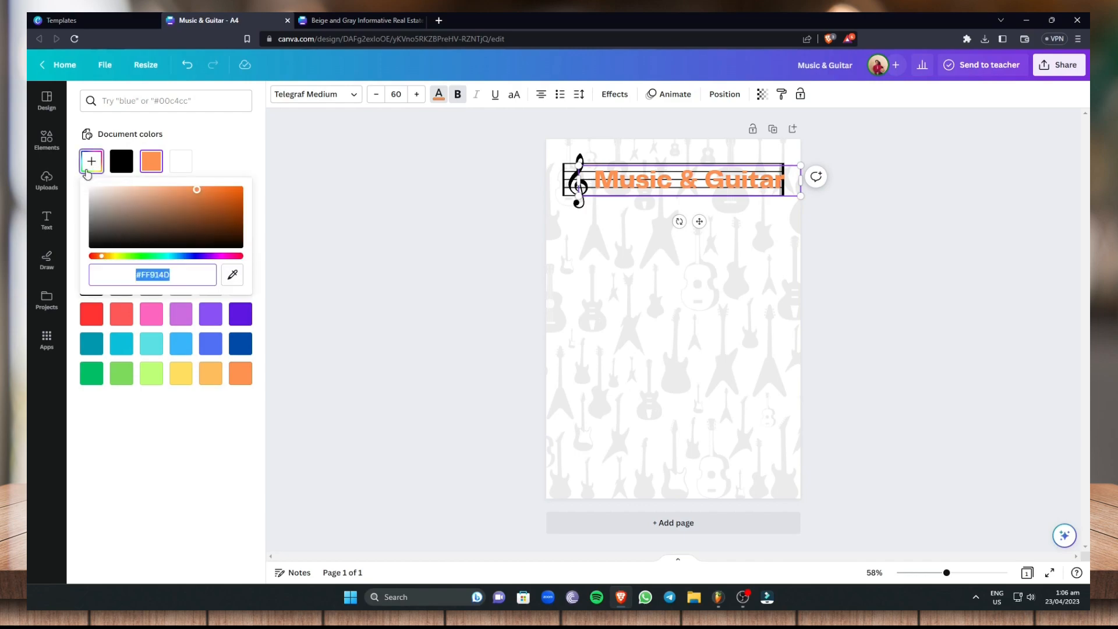
{"action": "left_click", "coordinate": [222, 440]}
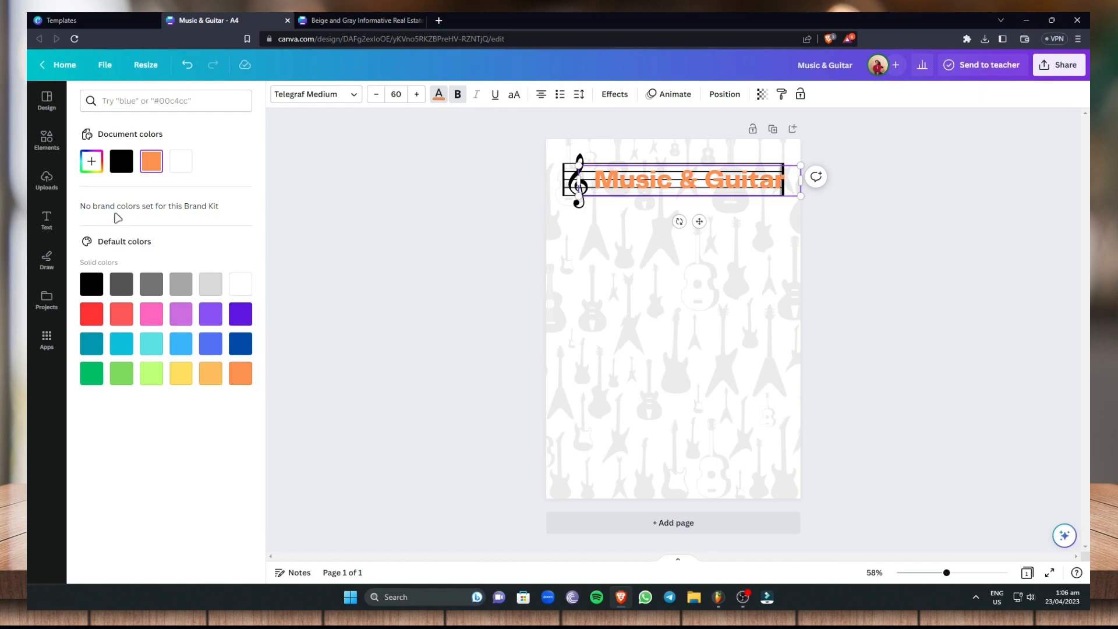
{"action": "left_click", "coordinate": [92, 163]}
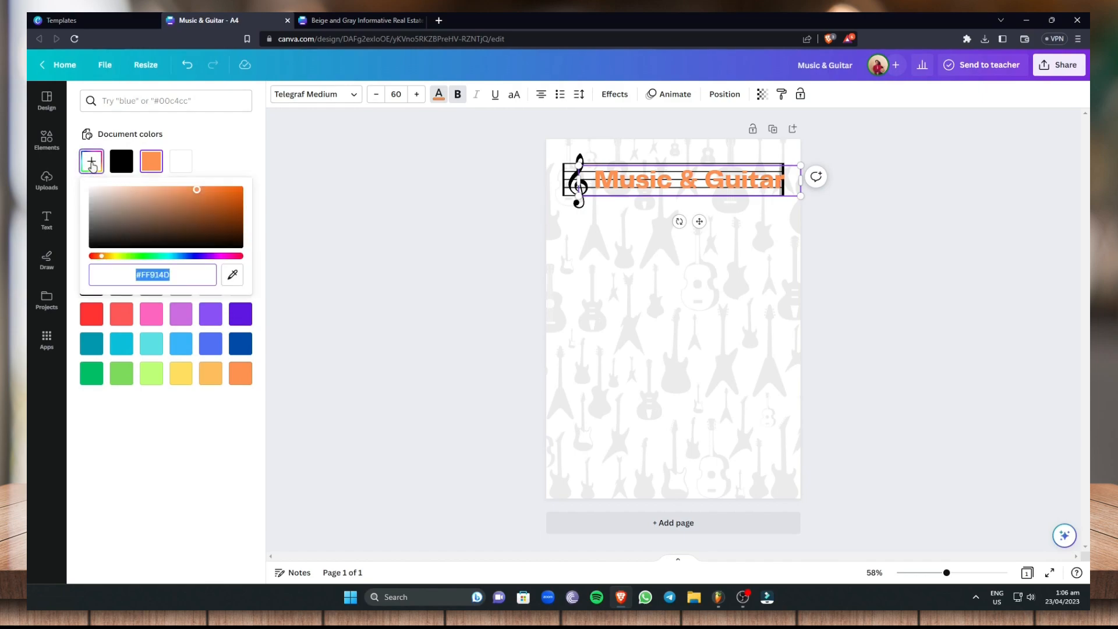
{"action": "left_click_drag", "start_coordinate": [192, 203], "coordinate": [177, 245]}
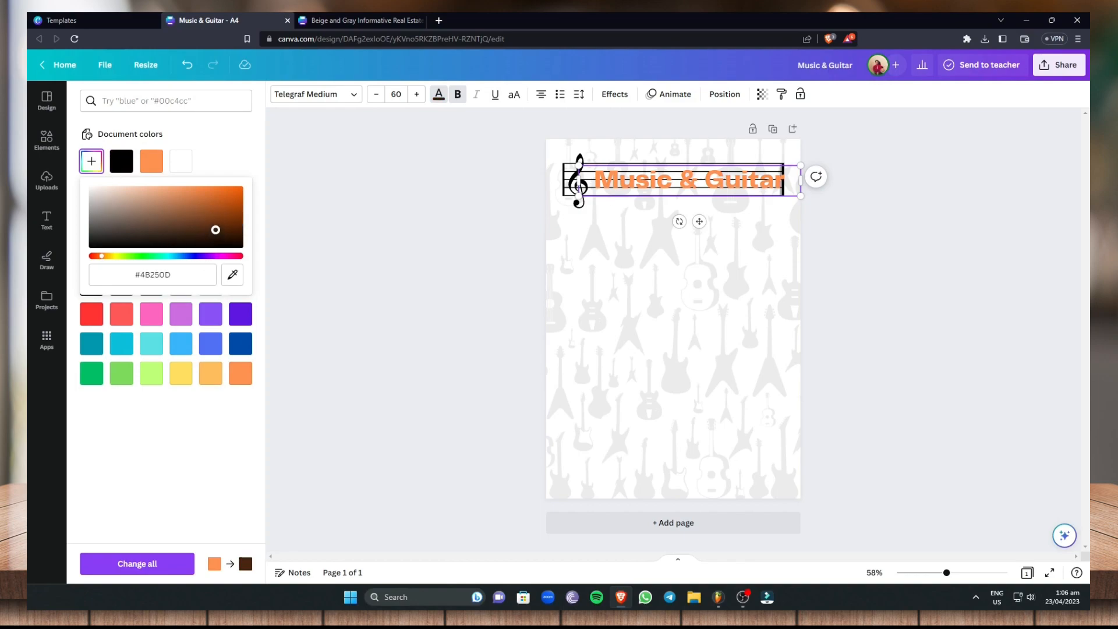
{"action": "left_click", "coordinate": [152, 564]}
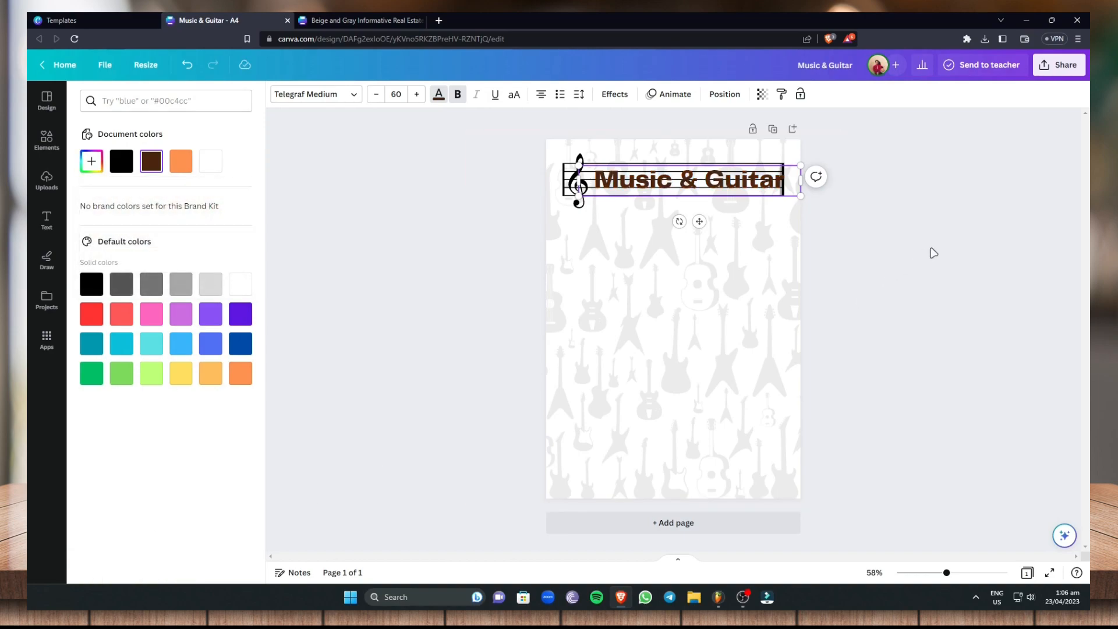
Enlarge the music staff to the full page width and position the heading centrally on its lines
{"action": "left_click", "coordinate": [717, 184]}
{"action": "left_click_drag", "start_coordinate": [628, 177], "coordinate": [621, 173]}
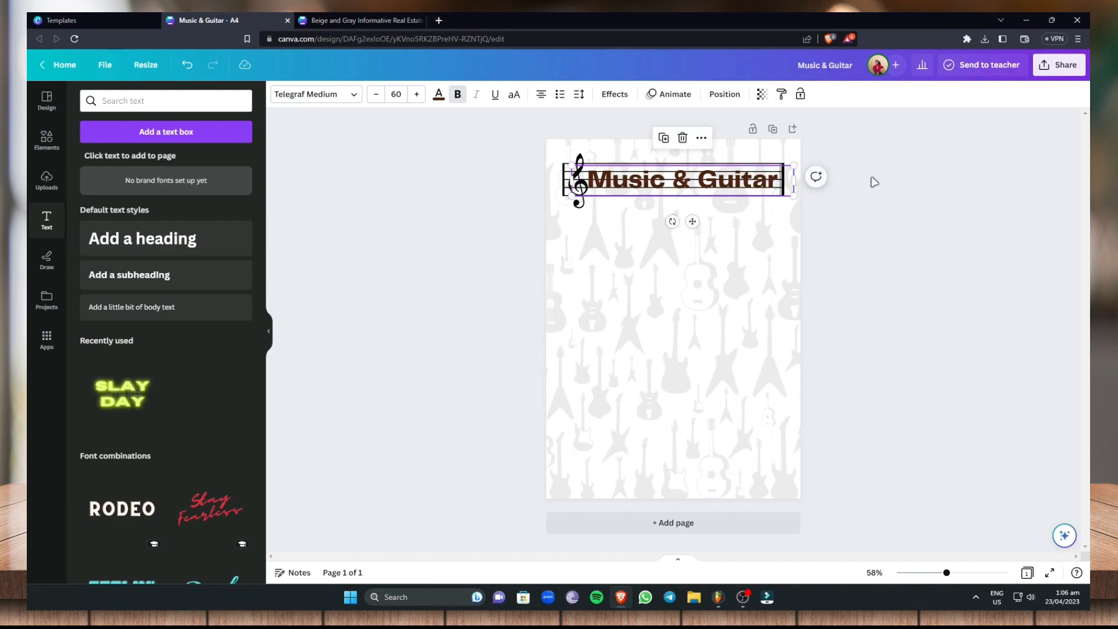
{"action": "left_click", "coordinate": [876, 182]}
{"action": "mouse_move", "coordinate": [702, 182]}
{"action": "left_mouse_down"}
{"action": "mouse_move", "coordinate": [709, 210]}
{"action": "mouse_move", "coordinate": [707, 178]}
{"action": "left_mouse_up"}
{"action": "left_click", "coordinate": [786, 186]}
{"action": "left_click_drag", "start_coordinate": [775, 197], "coordinate": [808, 206]}
{"action": "left_click_drag", "start_coordinate": [752, 175], "coordinate": [723, 182]}
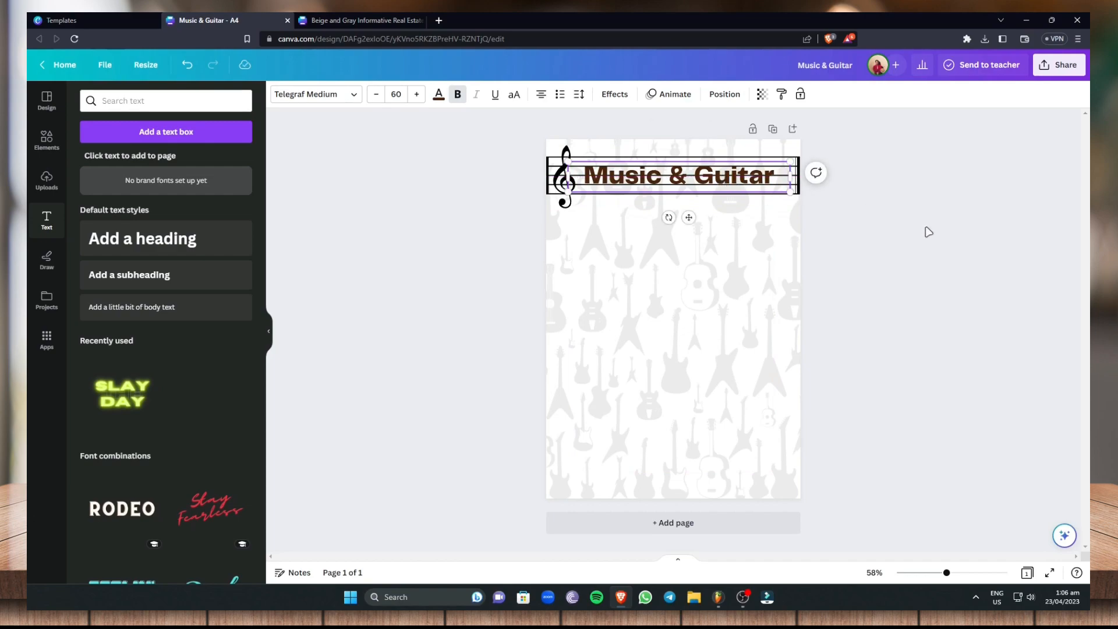
{"action": "left_click", "coordinate": [929, 232]}
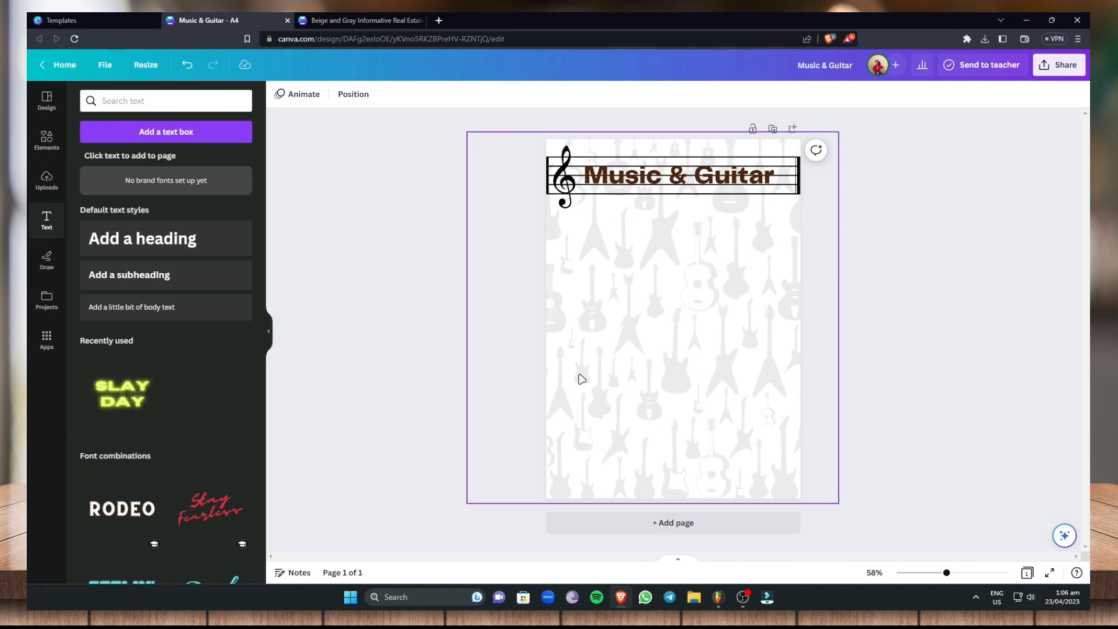
Search all design elements for "shapes"
{"action": "left_click", "coordinate": [50, 144]}
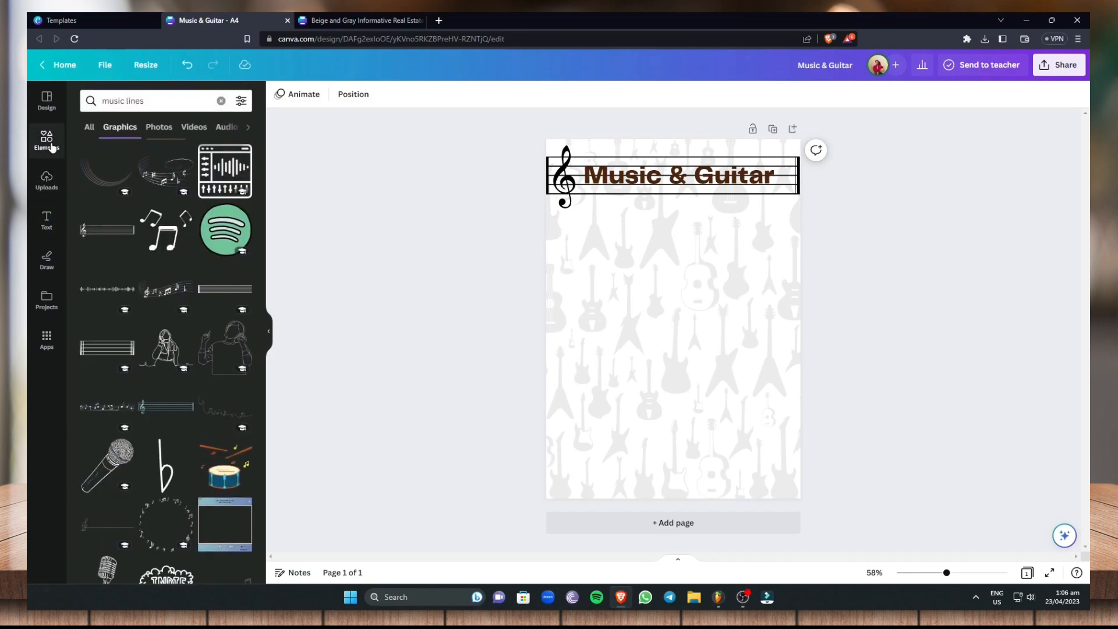
{"action": "left_click", "coordinate": [88, 128]}
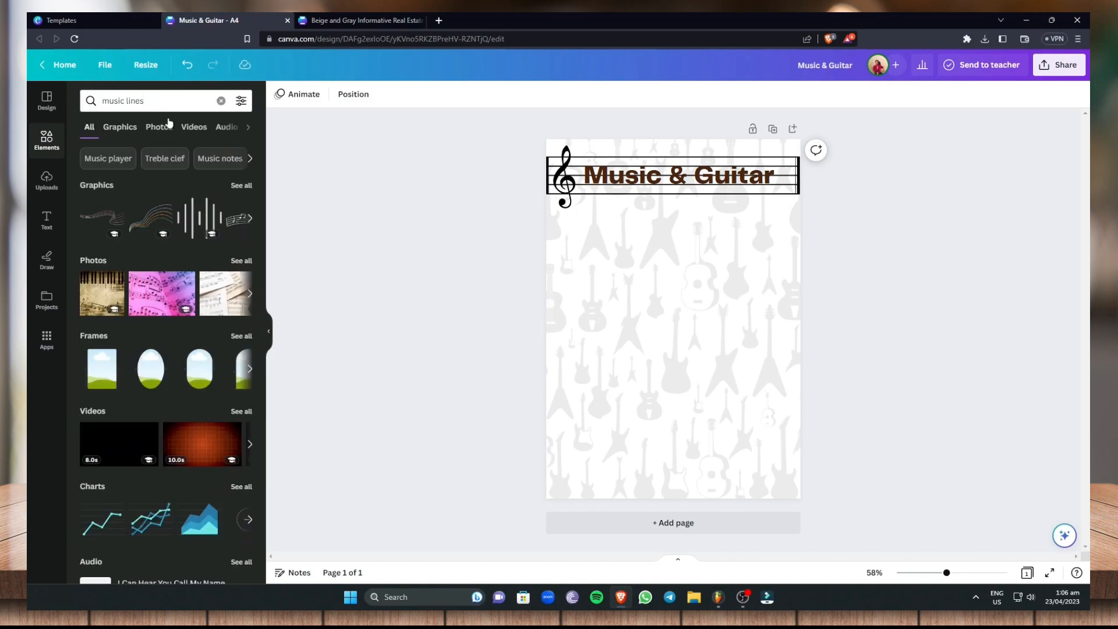
{"action": "left_click_drag", "start_coordinate": [146, 101], "coordinate": [46, 109]}
{"action": "type", "text": "shapes"}
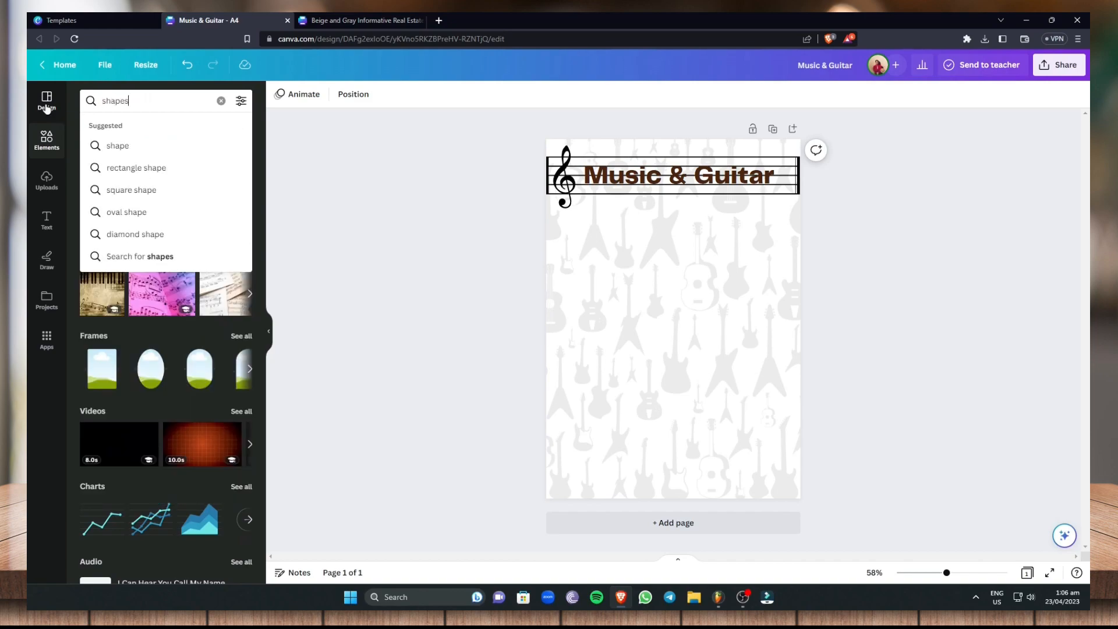
{"action": "key", "text": "Return"}
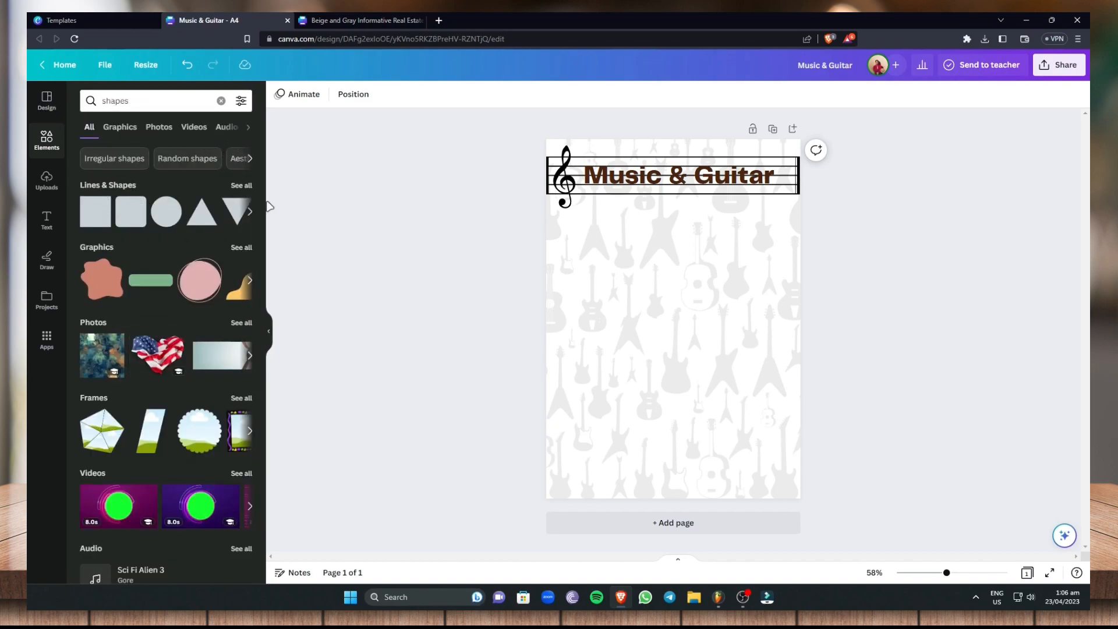
Add a rounded square below the staff in the page's upper-left area, just under half the page width, with transparency 35
{"action": "left_click", "coordinate": [122, 224]}
{"action": "left_click_drag", "start_coordinate": [654, 307], "coordinate": [679, 265]}
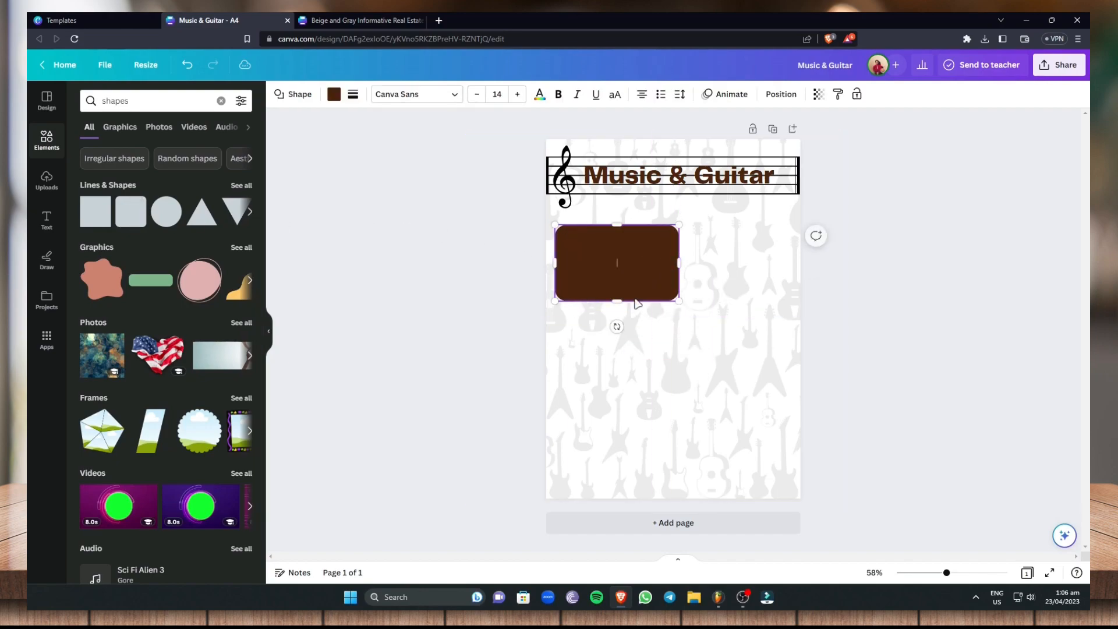
{"action": "left_click_drag", "start_coordinate": [618, 301], "coordinate": [618, 351]}
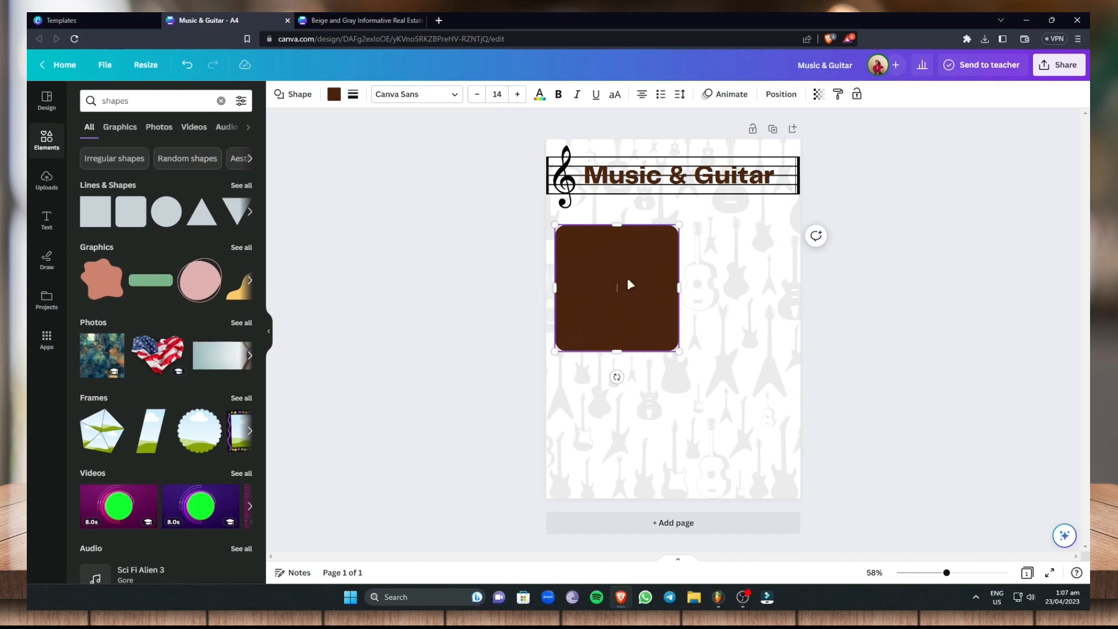
{"action": "left_click_drag", "start_coordinate": [613, 275], "coordinate": [612, 259]}
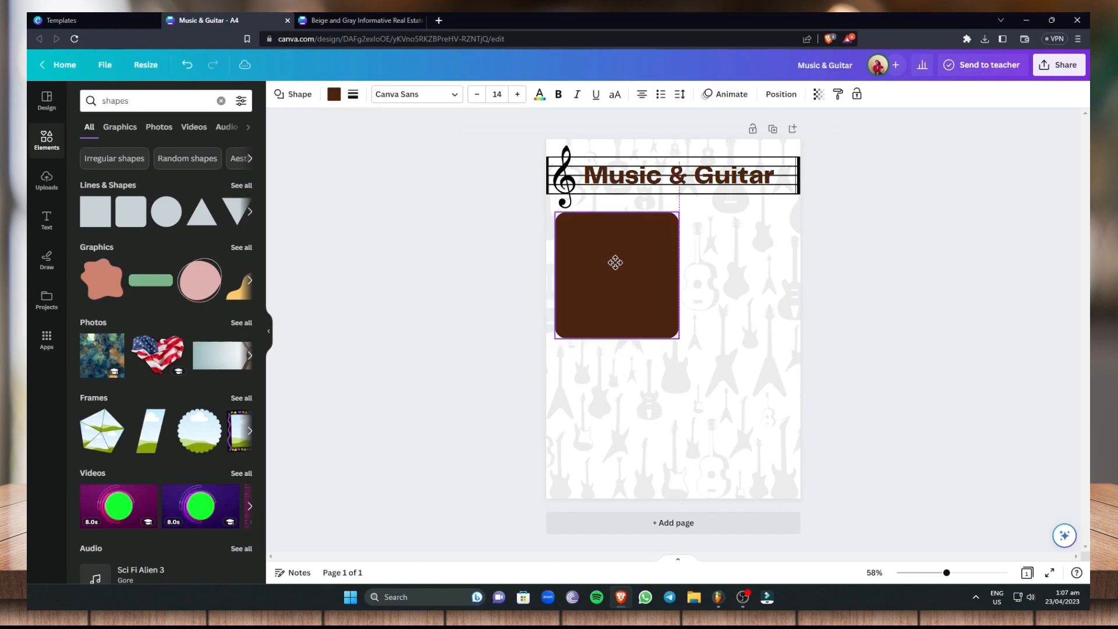
{"action": "left_click_drag", "start_coordinate": [676, 334], "coordinate": [667, 321]}
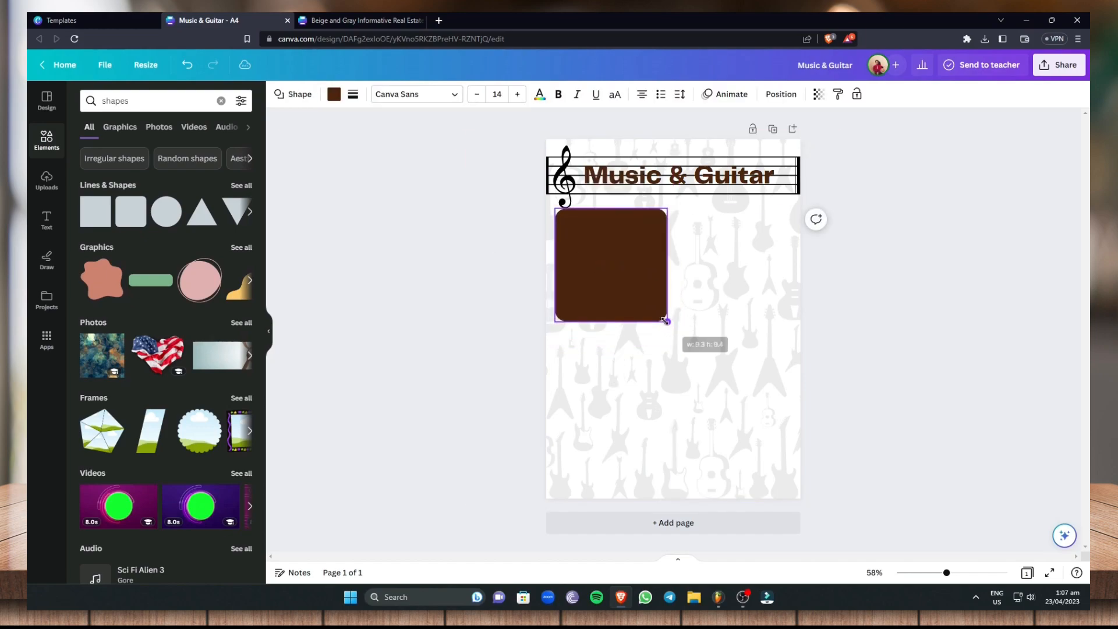
{"action": "left_click", "coordinate": [816, 94]}
{"action": "left_click_drag", "start_coordinate": [814, 139], "coordinate": [767, 140]}
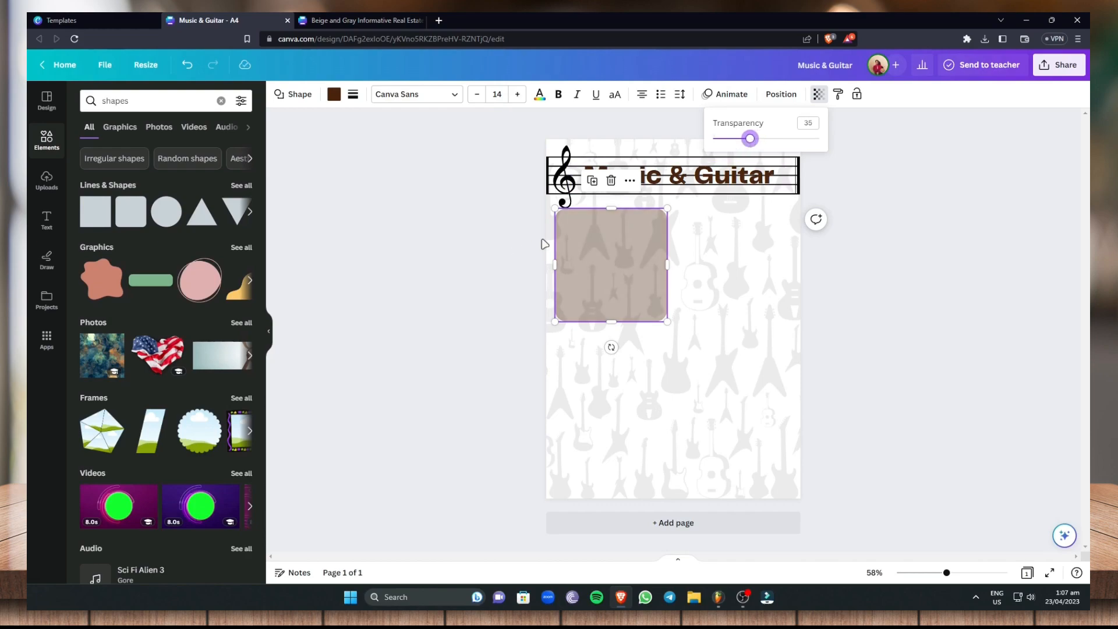
{"action": "left_click", "coordinate": [854, 98]}
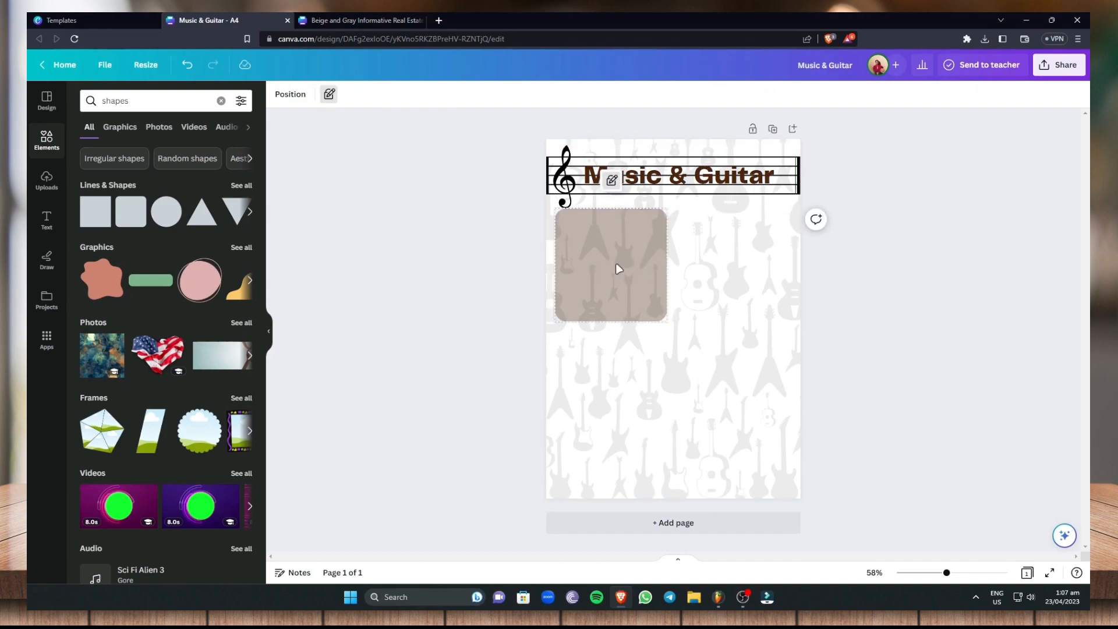
{"action": "left_click", "coordinate": [924, 200]}
{"action": "left_click", "coordinate": [597, 261]}
{"action": "left_click", "coordinate": [329, 95]}
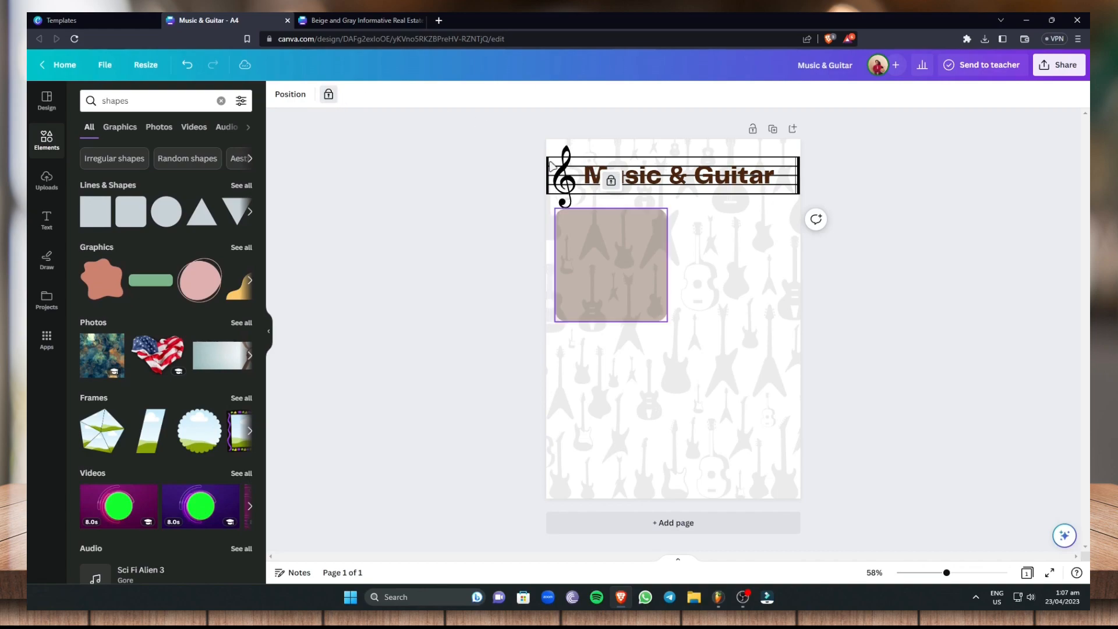
{"action": "left_click", "coordinate": [327, 96]}
Copy the translucent rounded square and paste duplicates of it onto the page
{"action": "right_click", "coordinate": [624, 248]}
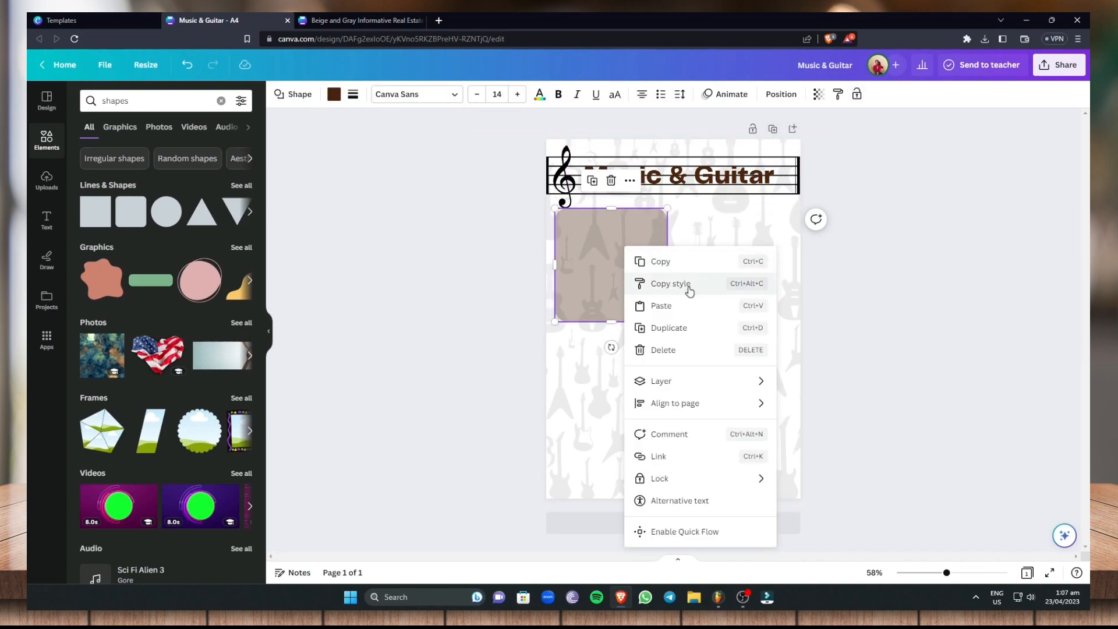
{"action": "left_click", "coordinate": [679, 309]}
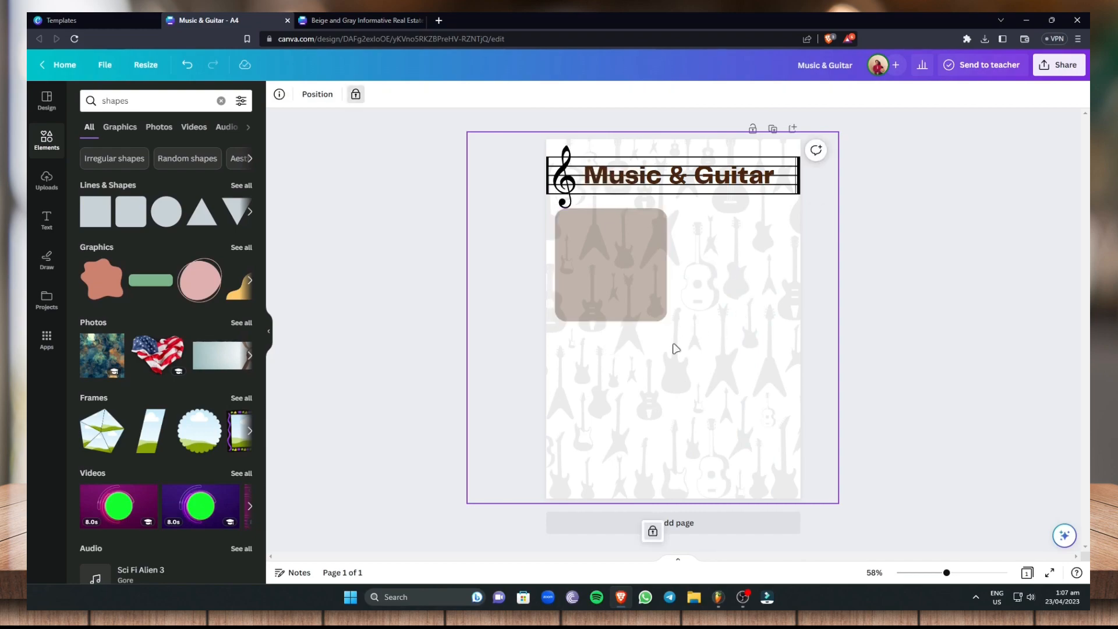
{"action": "left_click", "coordinate": [909, 254]}
{"action": "left_click", "coordinate": [634, 260]}
{"action": "right_click", "coordinate": [635, 260]}
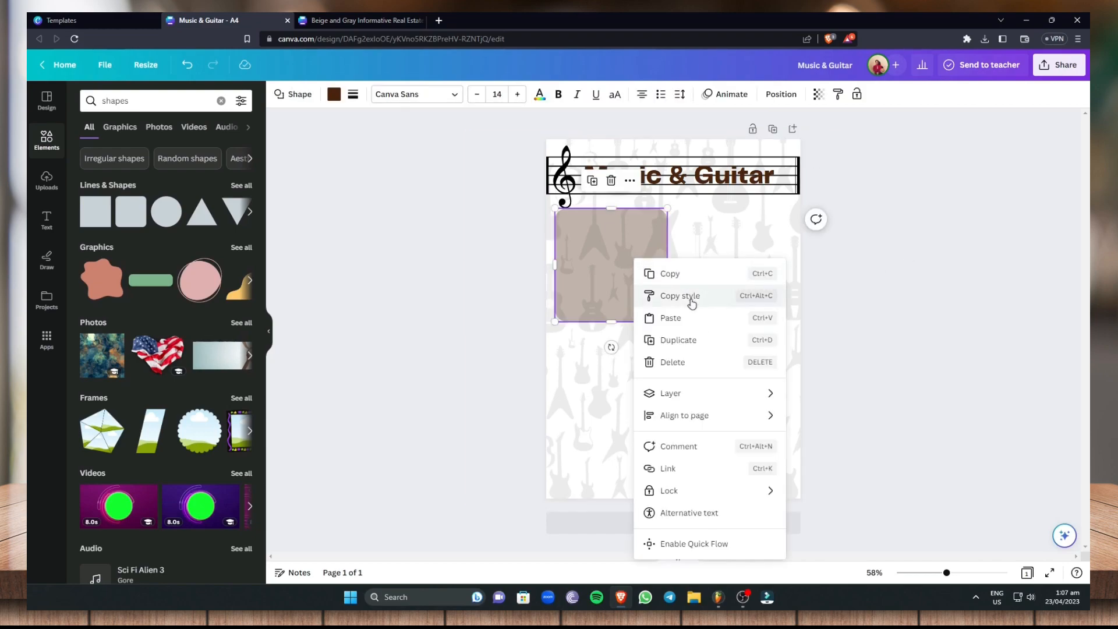
{"action": "left_click", "coordinate": [679, 274]}
{"action": "left_click", "coordinate": [711, 287]}
{"action": "key", "text": "ctrl+v"}
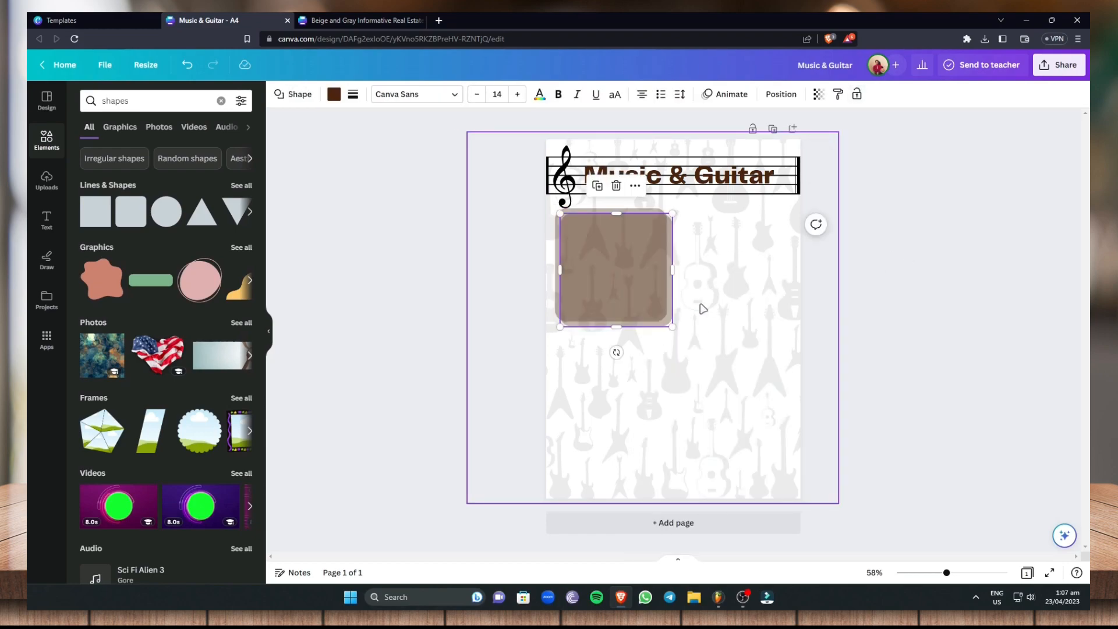
{"action": "key", "text": "ctrl+v"}
Arrange the four rounded squares in an evenly spaced two-by-two grid below the staff
{"action": "left_click_drag", "start_coordinate": [640, 279], "coordinate": [619, 401]}
{"action": "left_click_drag", "start_coordinate": [623, 270], "coordinate": [759, 409]}
{"action": "left_click_drag", "start_coordinate": [653, 390], "coordinate": [643, 378]}
{"action": "left_click_drag", "start_coordinate": [750, 396], "coordinate": [740, 375]}
{"action": "left_click", "coordinate": [929, 337]}
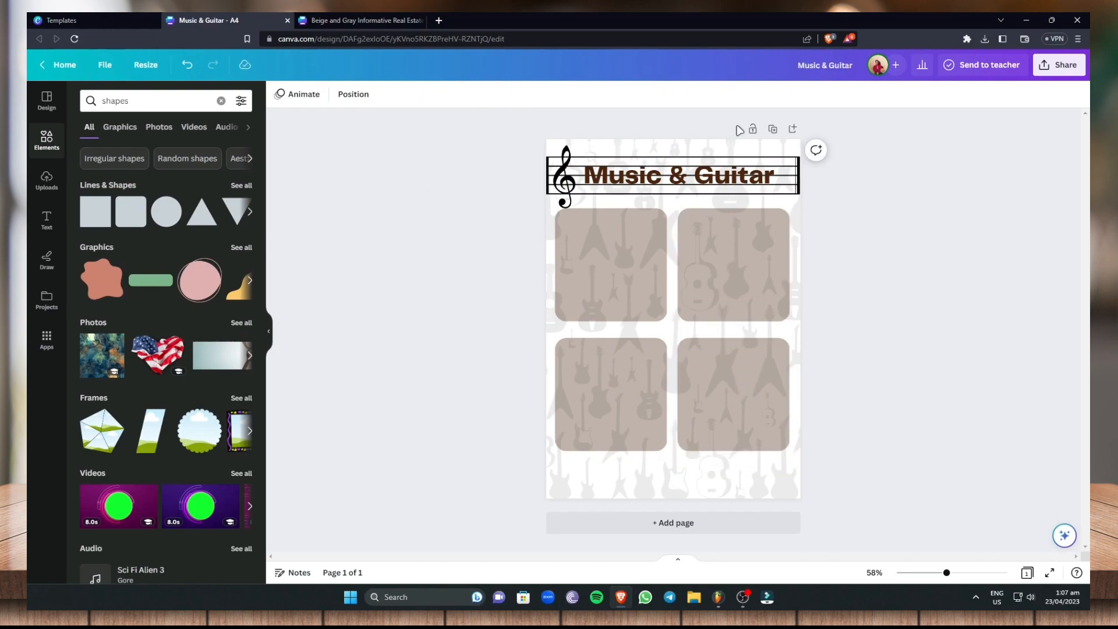
Search the web in a new browser tab for "music and guitar" and look through the results for newsletter content
{"action": "left_click", "coordinate": [440, 20]}
{"action": "type", "text": "mu"}
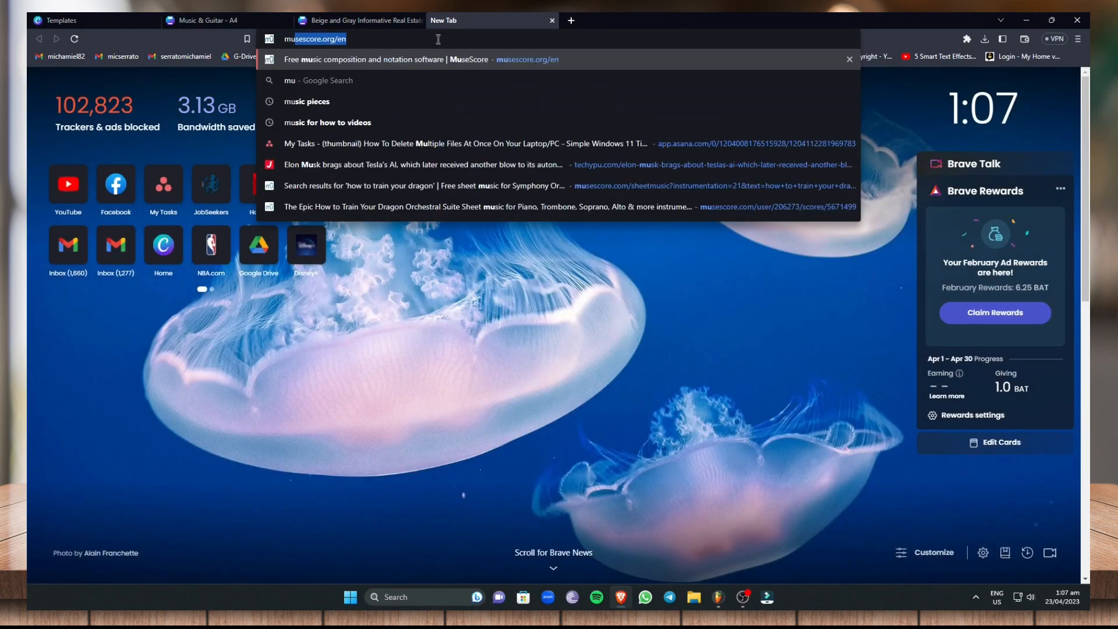
{"action": "type", "text": "sic and guitar"}
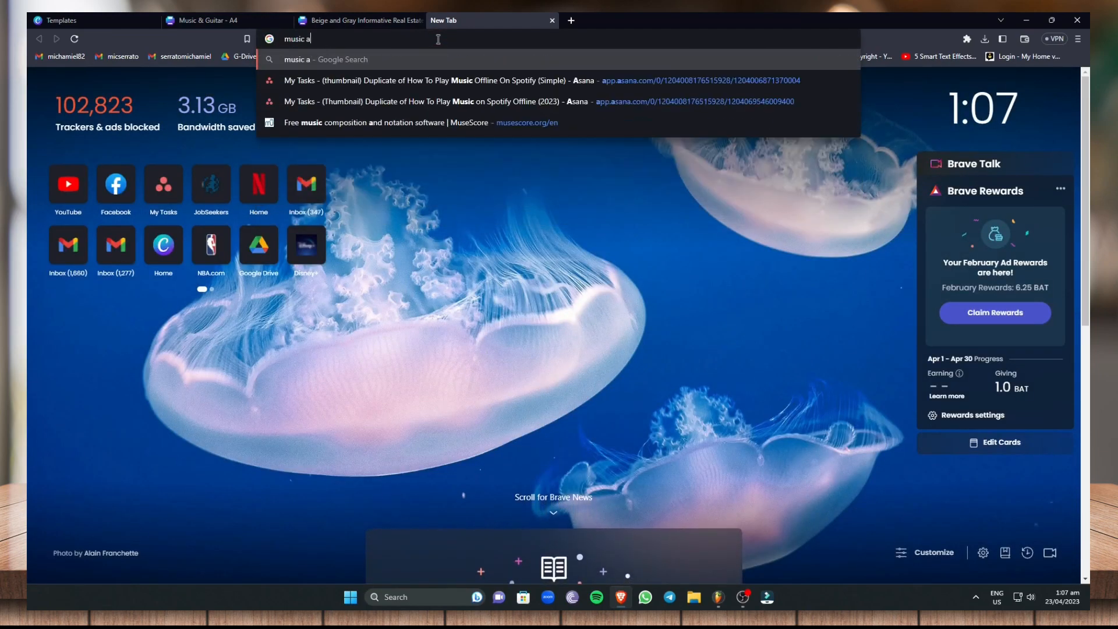
{"action": "key", "text": "Return"}
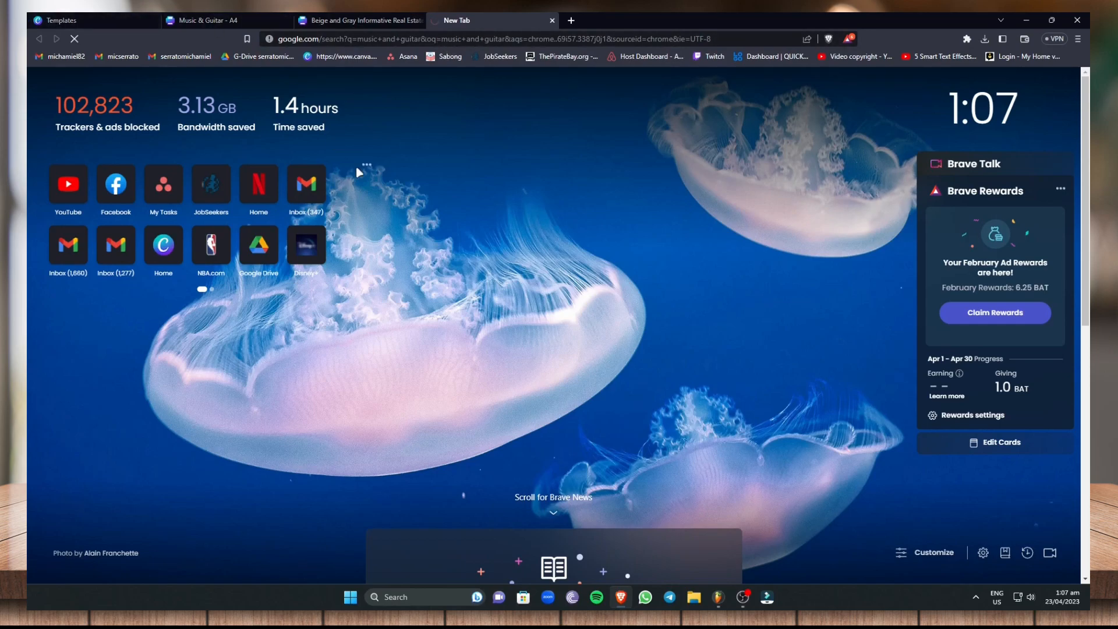
{"action": "scroll", "coordinate": [336, 305], "scroll_direction": "down", "scroll_amount": 4}
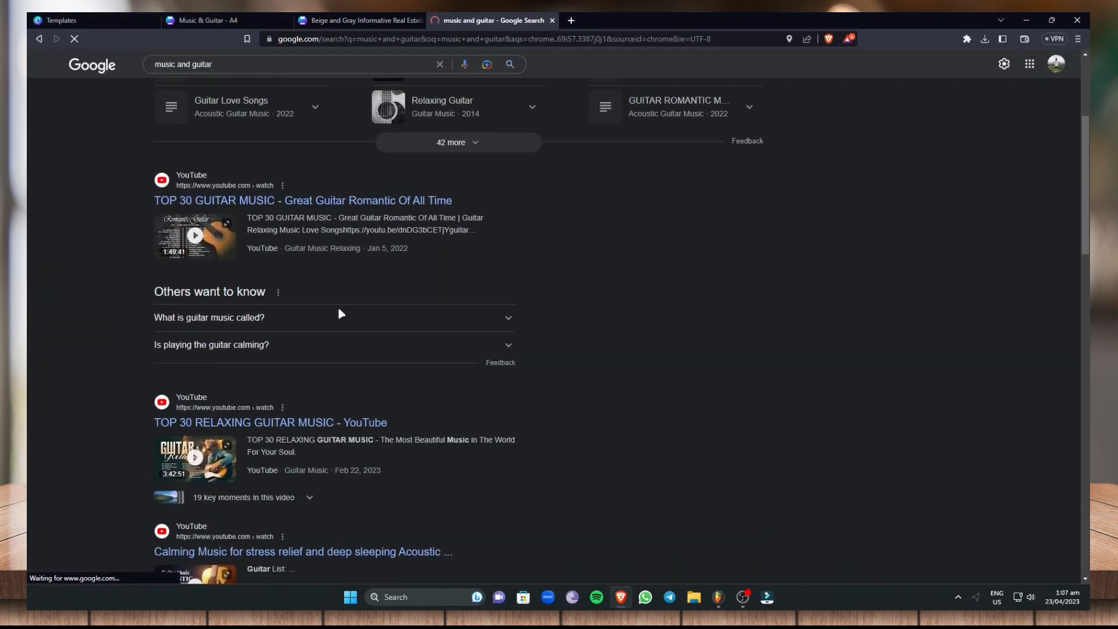
{"action": "scroll", "coordinate": [336, 305], "scroll_direction": "down", "scroll_amount": 15}
{"action": "scroll", "coordinate": [352, 392], "scroll_direction": "down", "scroll_amount": 3}
{"action": "scroll", "coordinate": [332, 380], "scroll_direction": "up", "scroll_amount": 10}
Refine the web search to "music and guitar news letter" and examine Acoustic Guitar's Newsletter page
{"action": "left_click", "coordinate": [280, 60]}
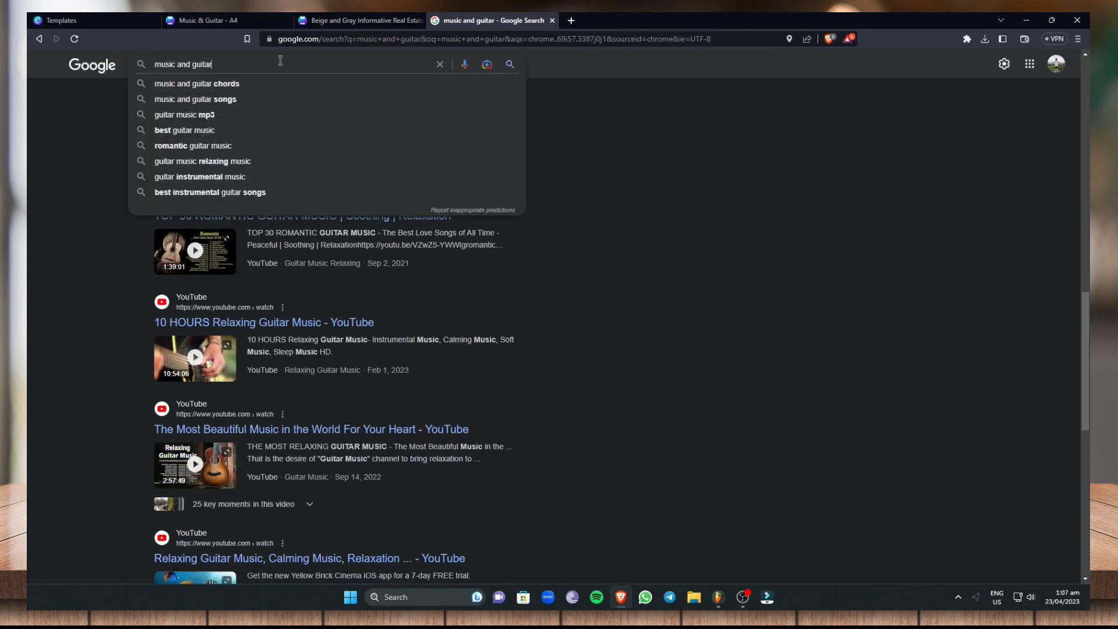
{"action": "type", "text": "news letter"}
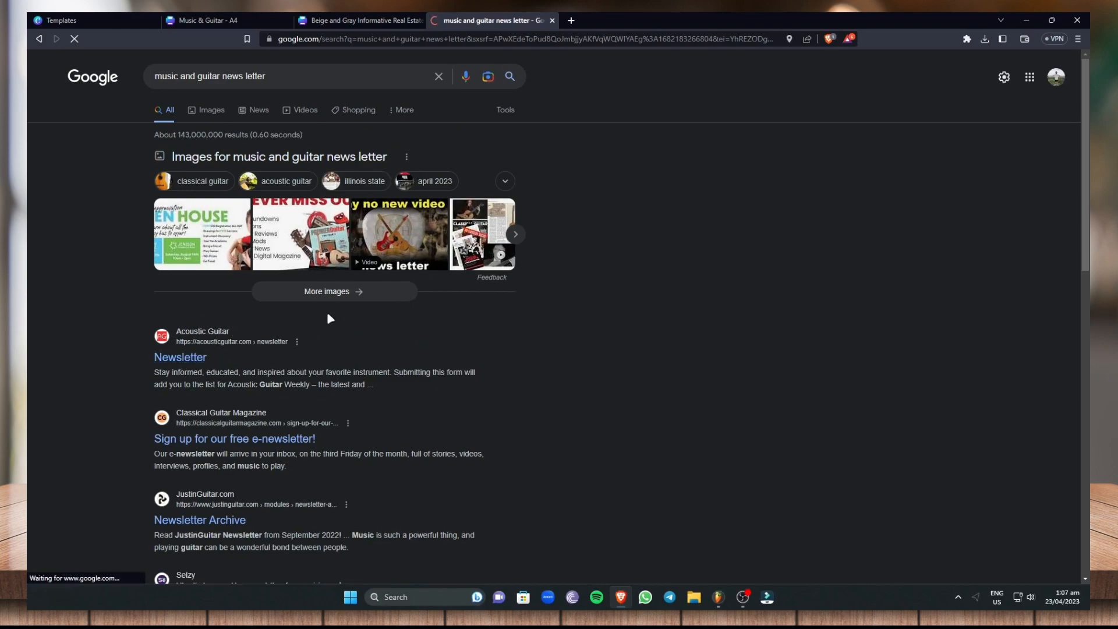
{"action": "scroll", "coordinate": [362, 316], "scroll_direction": "down", "scroll_amount": 7}
{"action": "scroll", "coordinate": [362, 315], "scroll_direction": "up", "scroll_amount": 8}
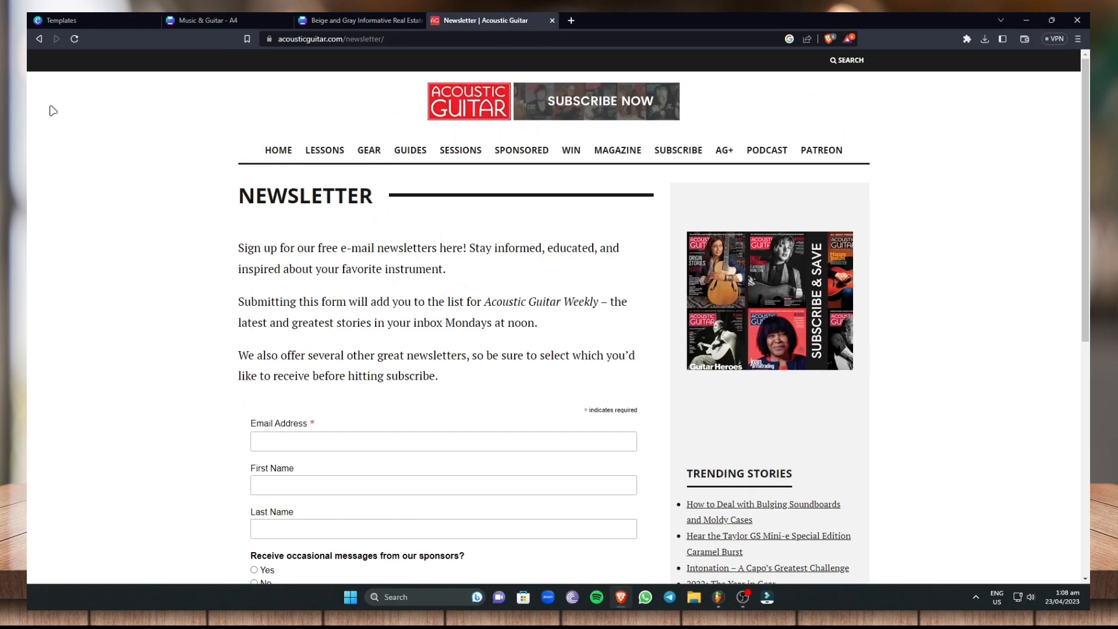
Return to the search results, open the JustinGuitar Newsletter Archive and open its article "NEWS + How are you doing? :)"
{"action": "left_click", "coordinate": [39, 39]}
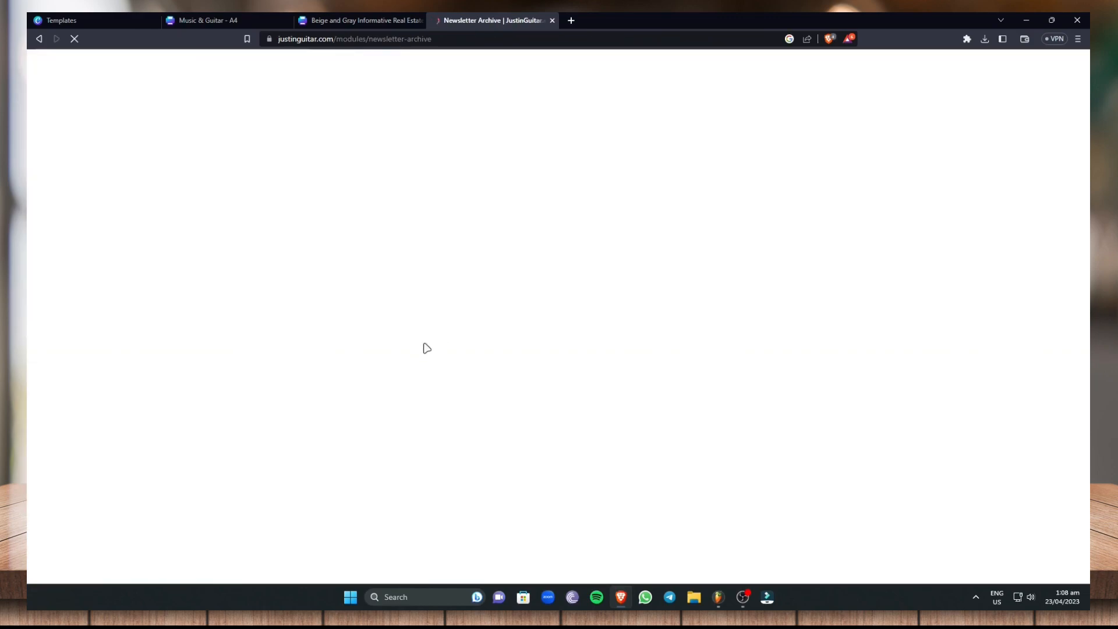
{"action": "scroll", "coordinate": [546, 325], "scroll_direction": "down", "scroll_amount": 4}
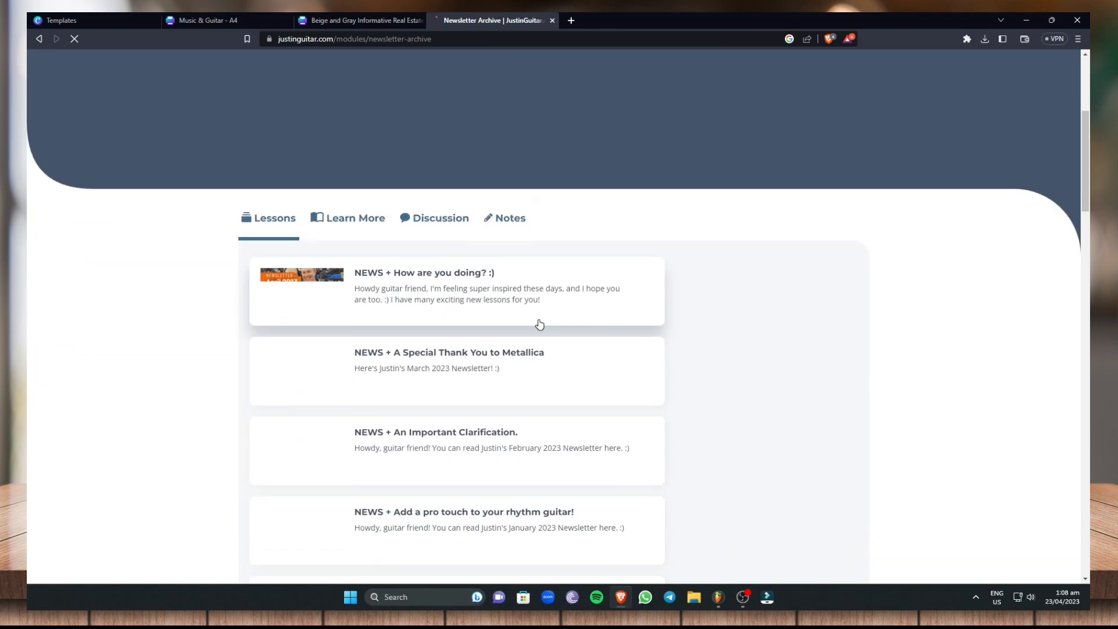
{"action": "left_click", "coordinate": [425, 295]}
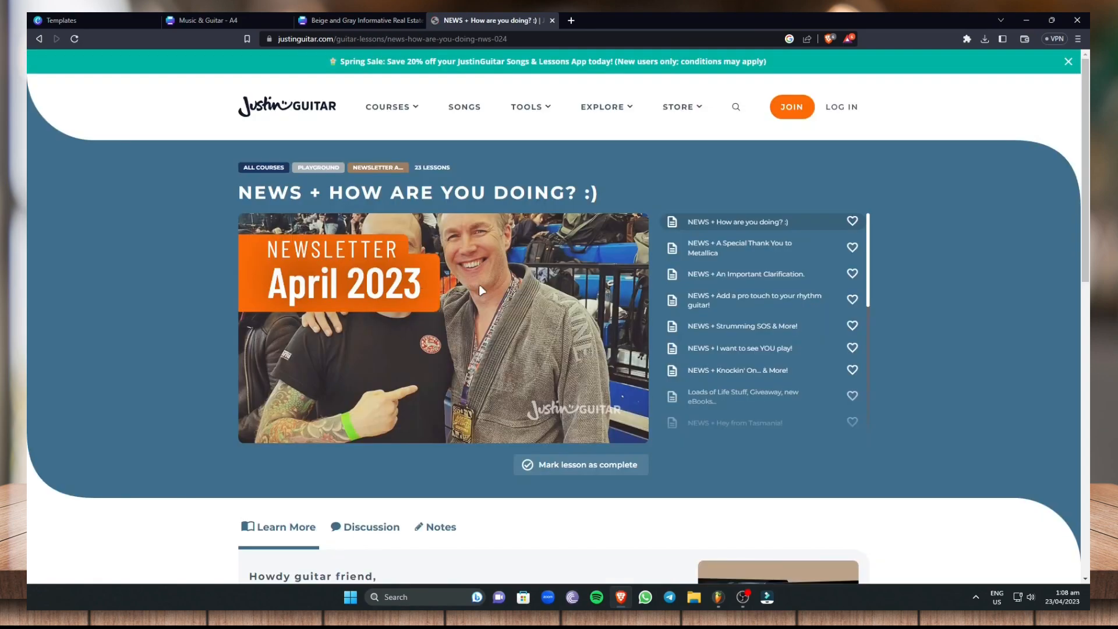
Copy the article's opening paragraph starting "How are you doing?" and return to the Music & Guitar design
{"action": "scroll", "coordinate": [489, 305], "scroll_direction": "down", "scroll_amount": 5}
{"action": "left_click_drag", "start_coordinate": [249, 263], "coordinate": [457, 304]}
{"action": "key", "text": "ctrl+c"}
{"action": "right_click", "coordinate": [369, 276]}
{"action": "left_click", "coordinate": [406, 290]}
{"action": "left_click", "coordinate": [367, 20]}
{"action": "left_click", "coordinate": [201, 21]}
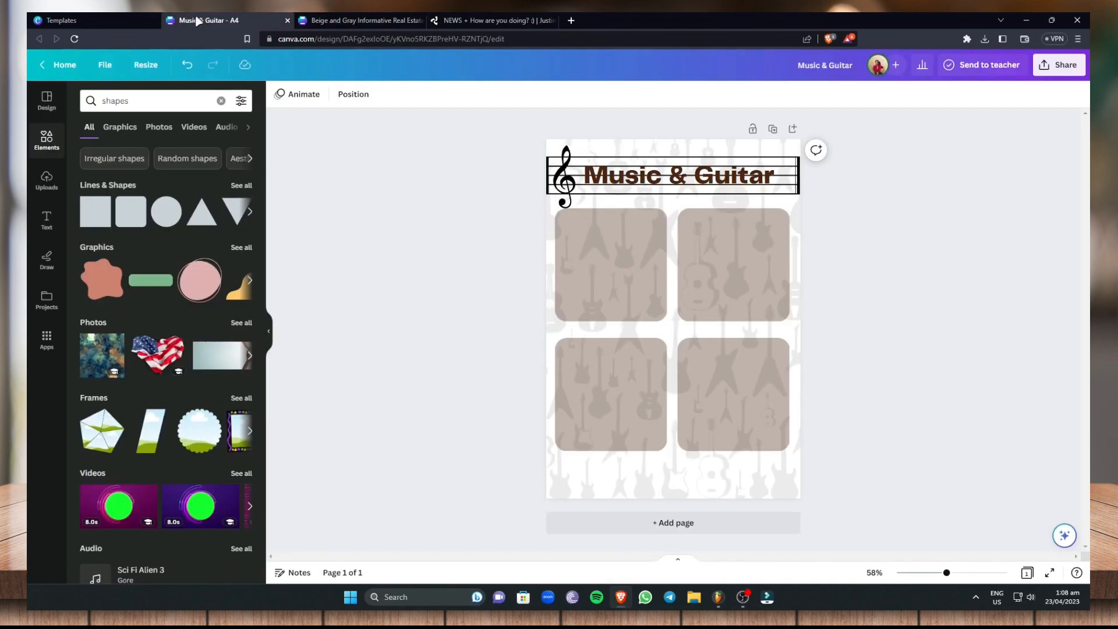
Add a text box to the page and replace its placeholder text with the copied paragraph
{"action": "left_click", "coordinate": [574, 246]}
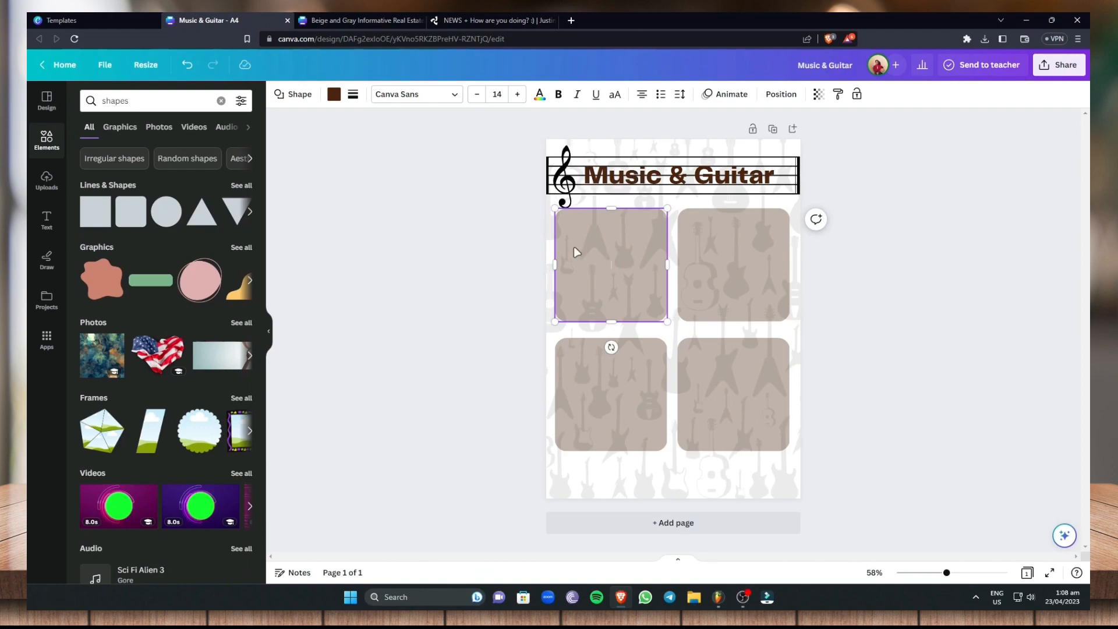
{"action": "left_click", "coordinate": [43, 222]}
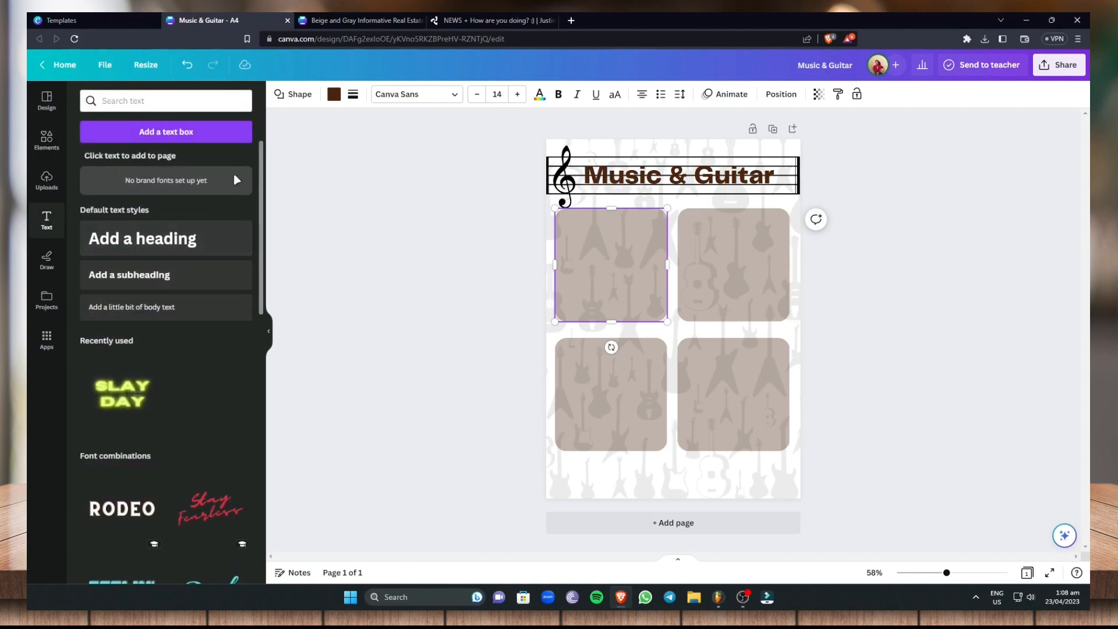
{"action": "left_click", "coordinate": [186, 132]}
{"action": "right_click", "coordinate": [637, 324]}
{"action": "key", "text": "Escape"}
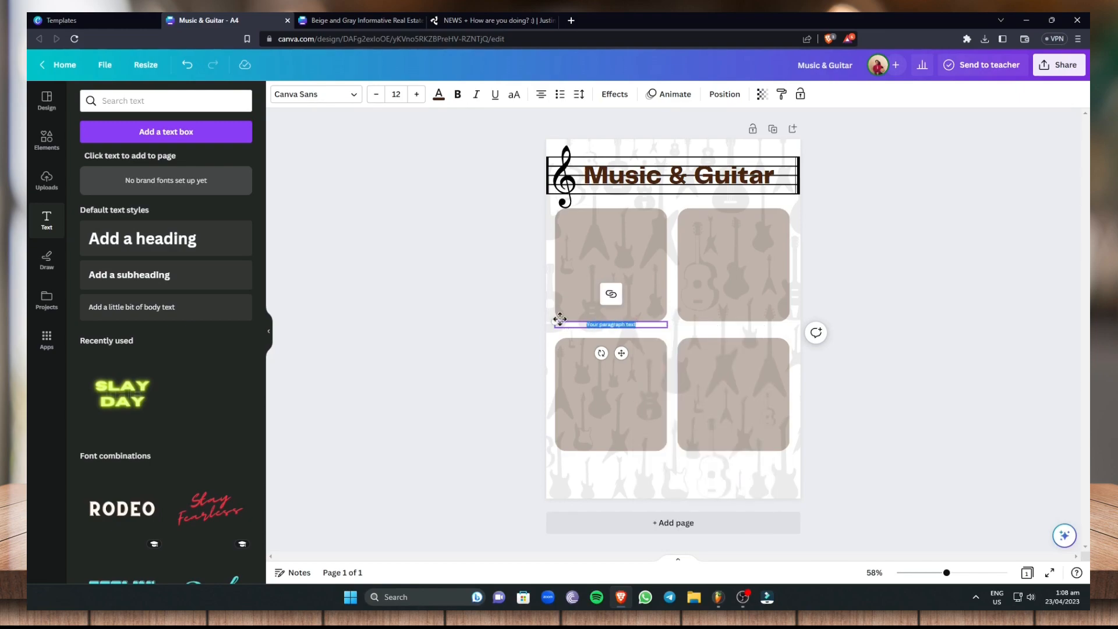
{"action": "right_click", "coordinate": [613, 326]}
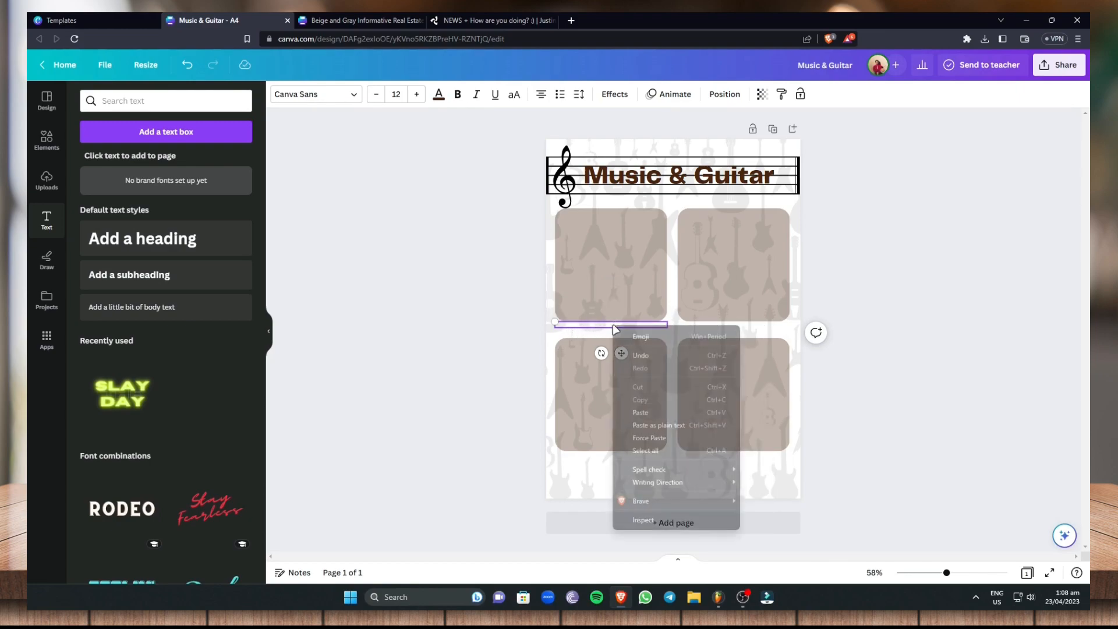
{"action": "left_click", "coordinate": [663, 401]}
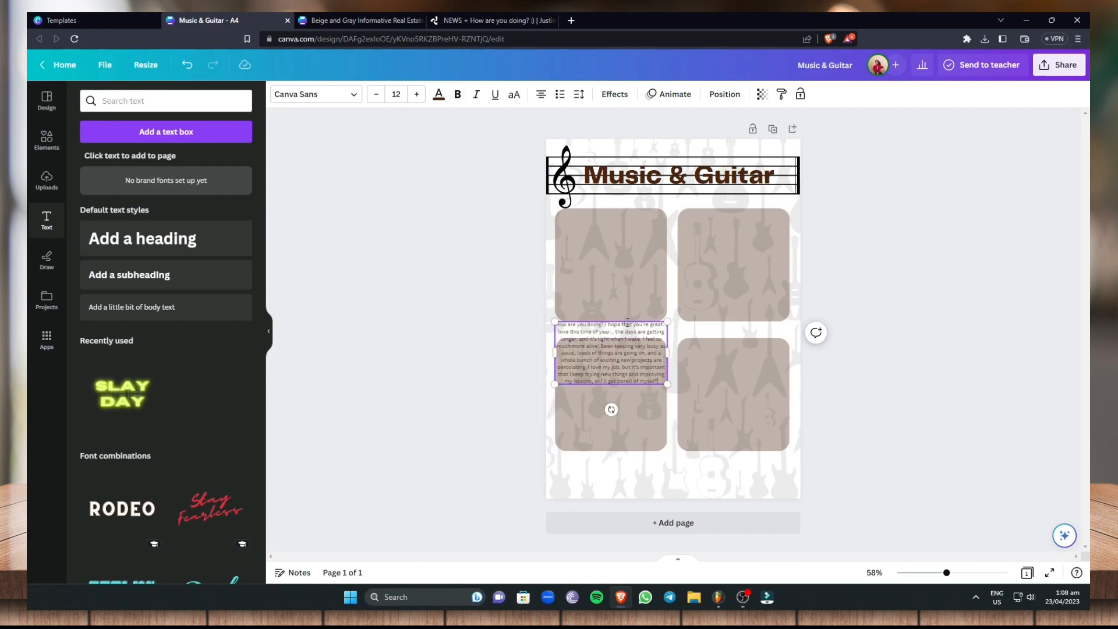
Move the pasted paragraph into the upper-left rounded square, scale it down to fit, and set its font size to 15.2
{"action": "left_click_drag", "start_coordinate": [629, 321], "coordinate": [626, 219]}
{"action": "left_click_drag", "start_coordinate": [667, 282], "coordinate": [629, 241]}
{"action": "left_click_drag", "start_coordinate": [613, 309], "coordinate": [557, 228]}
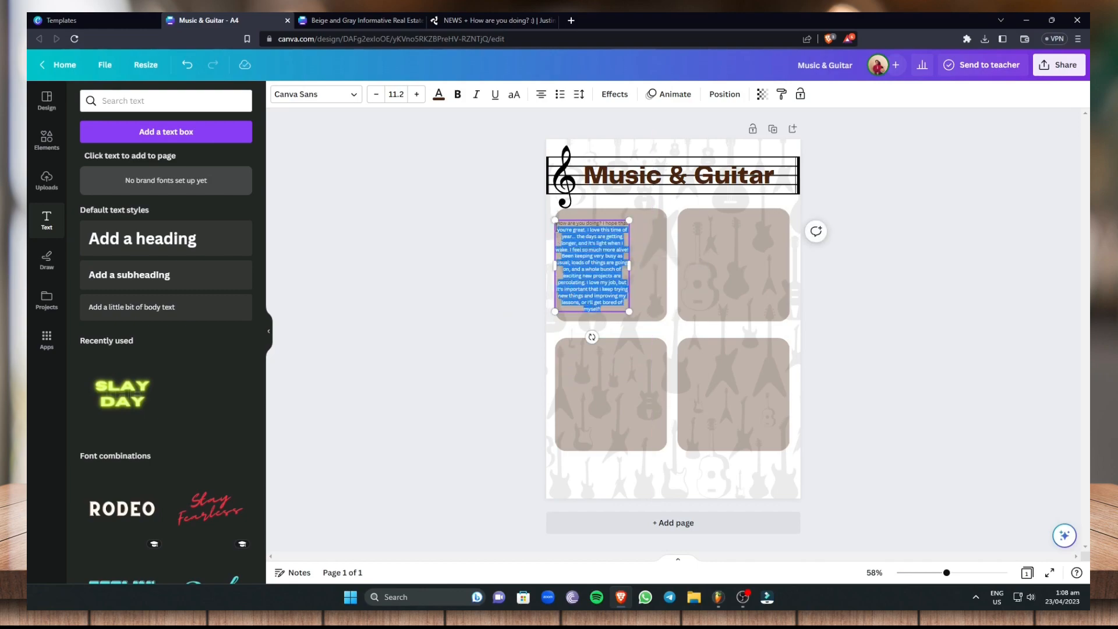
{"action": "left_click", "coordinate": [416, 94]}
{"action": "left_click", "coordinate": [416, 94]}
{"action": "left_click", "coordinate": [416, 94]}
{"action": "left_click", "coordinate": [415, 95]}
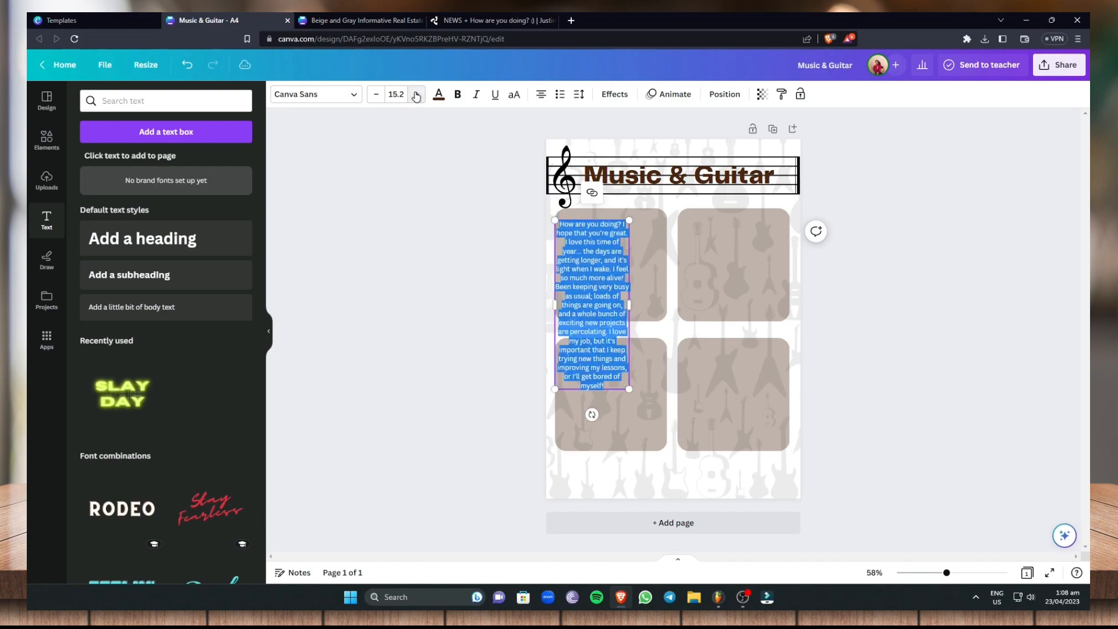
Widen the paragraph to nearly the full width of the upper-left rounded square and centre it inside
{"action": "left_click_drag", "start_coordinate": [629, 304], "coordinate": [661, 294]}
{"action": "left_click", "coordinate": [883, 306]}
{"action": "left_click", "coordinate": [624, 263]}
{"action": "left_click_drag", "start_coordinate": [619, 219], "coordinate": [619, 211]}
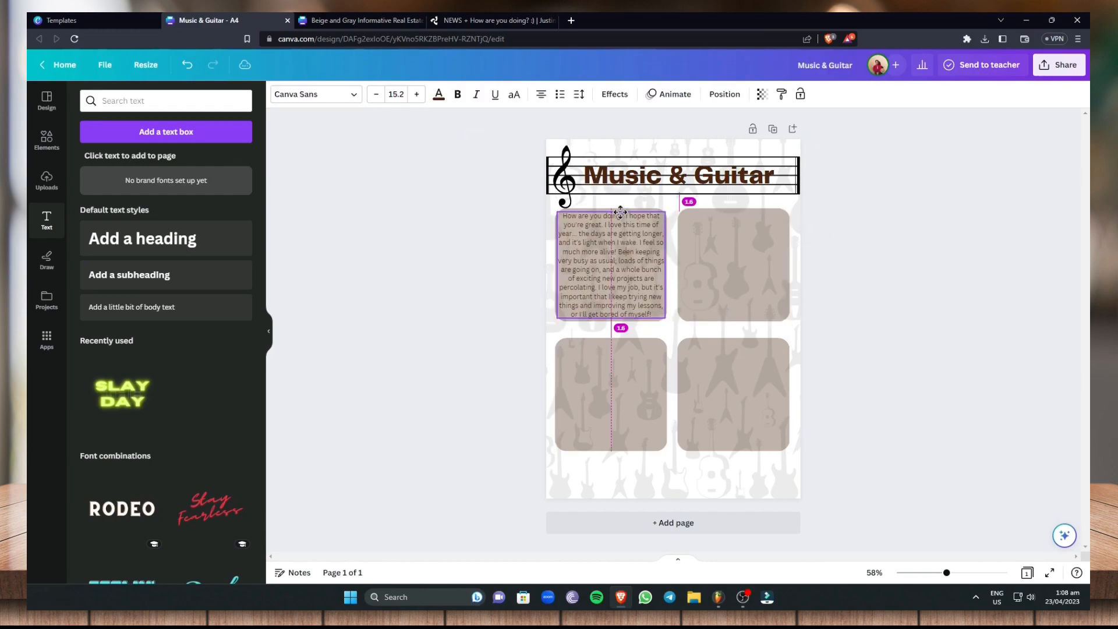
{"action": "left_click", "coordinate": [931, 261]}
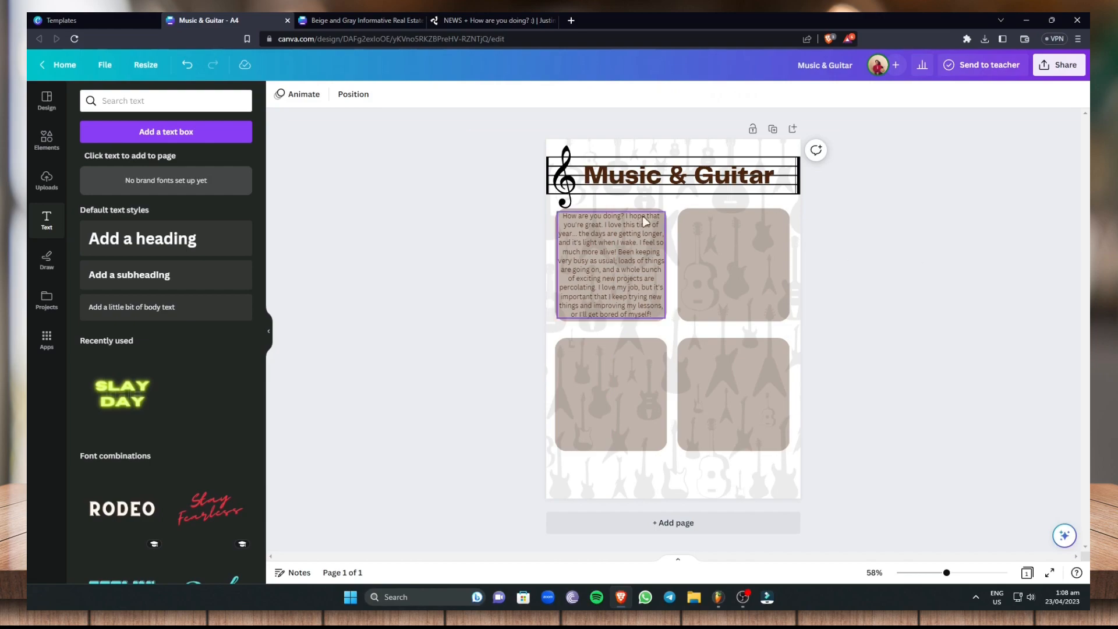
Copy the article paragraph starting "You might notice that a few of the new songs" and return to the Music & Guitar design
{"action": "left_click", "coordinate": [501, 21]}
{"action": "left_click_drag", "start_coordinate": [590, 353], "coordinate": [230, 320]}
{"action": "right_click", "coordinate": [286, 331]}
{"action": "left_click", "coordinate": [306, 339]}
{"action": "left_click", "coordinate": [384, 21]}
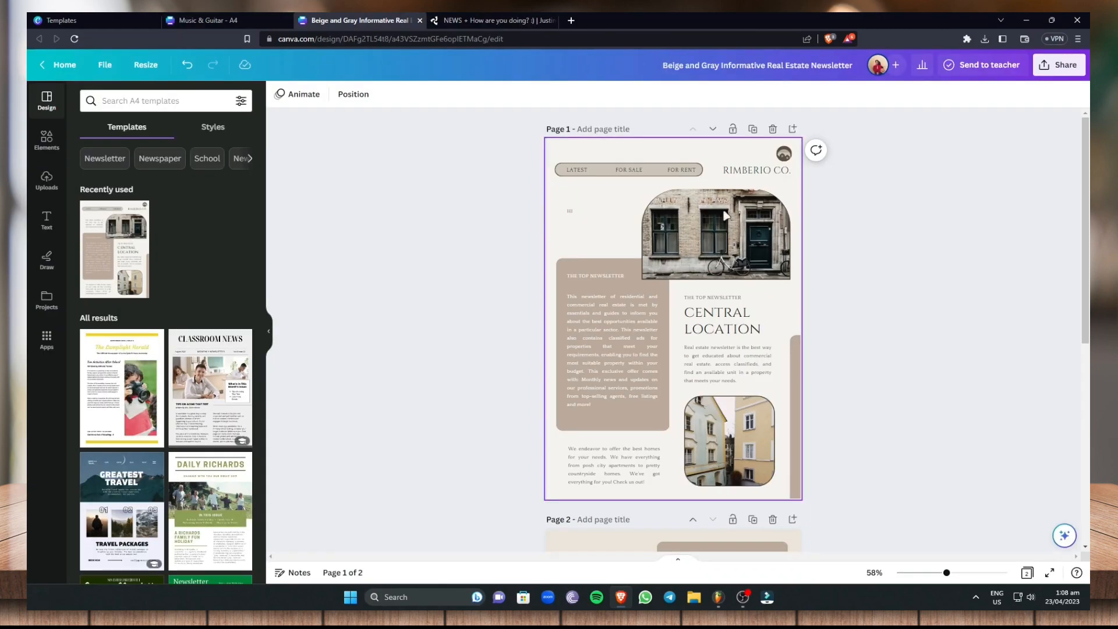
{"action": "left_click", "coordinate": [217, 19]}
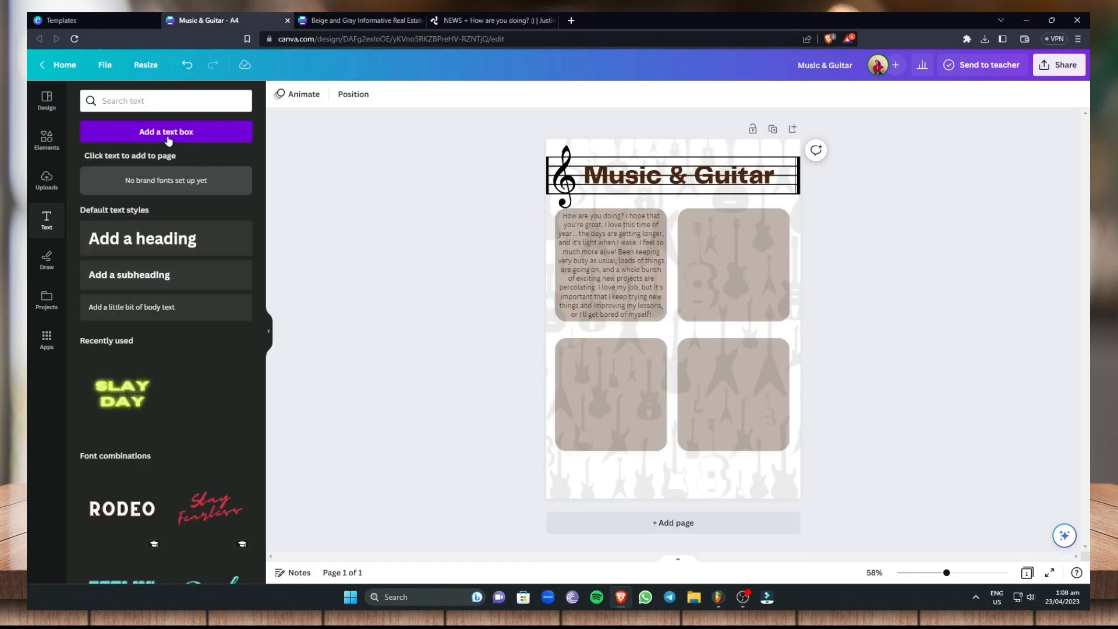
Add a second text box near the upper-right rounded square, enlarge it to font size 55.6, and paste the copied paragraph into it
{"action": "left_click", "coordinate": [149, 132]}
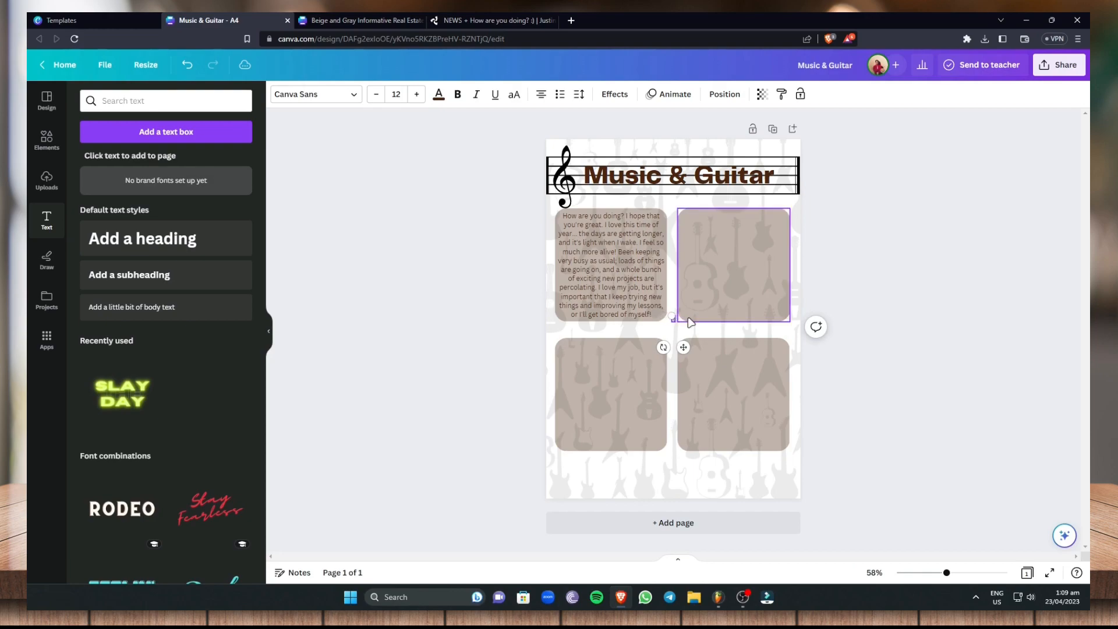
{"action": "left_click_drag", "start_coordinate": [672, 315], "coordinate": [703, 307]}
{"action": "right_click", "coordinate": [693, 312]}
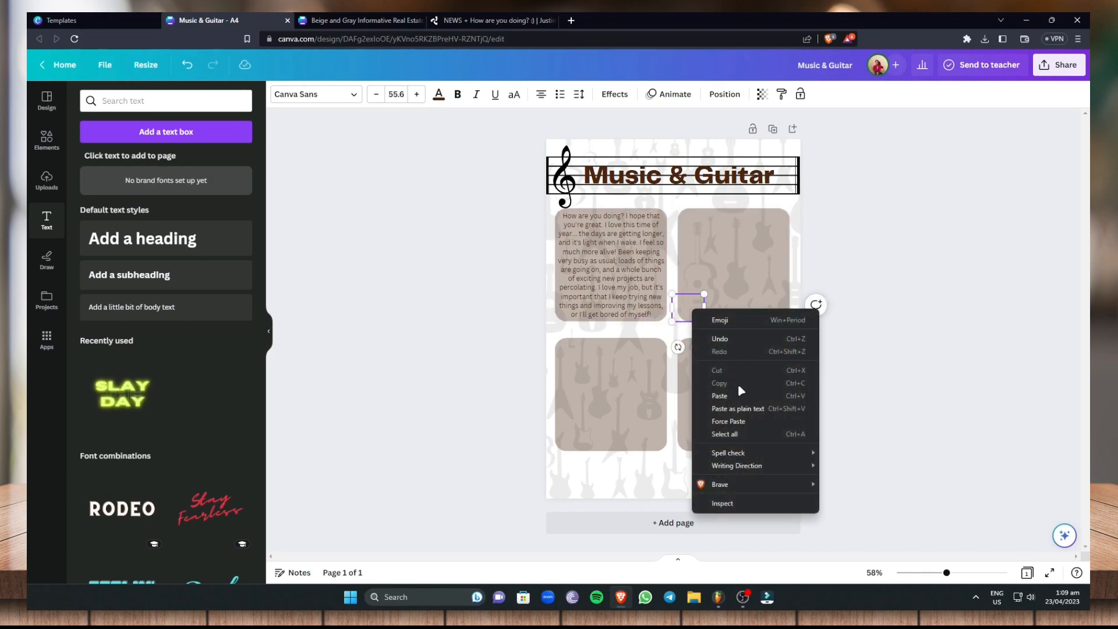
{"action": "left_click", "coordinate": [720, 395]}
{"action": "left_click", "coordinate": [706, 482]}
{"action": "left_click", "coordinate": [697, 478]}
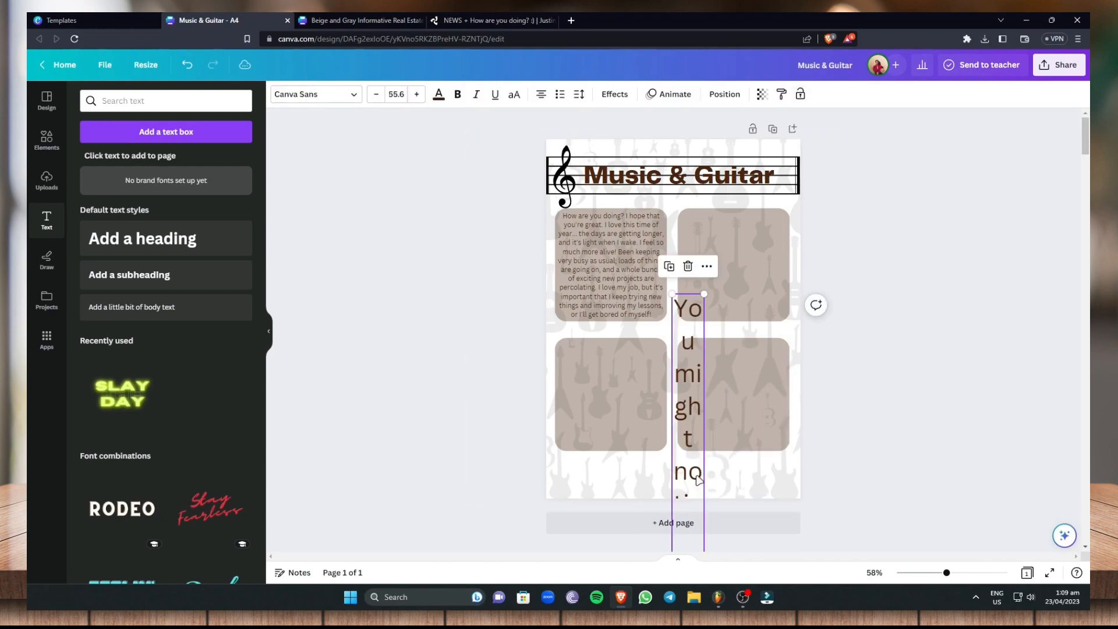
Widen the oversized pasted paragraph to about the page's width and move it over the page
{"action": "left_click_drag", "start_coordinate": [692, 395], "coordinate": [668, 299]}
{"action": "left_click_drag", "start_coordinate": [682, 350], "coordinate": [911, 351]}
{"action": "left_click_drag", "start_coordinate": [846, 467], "coordinate": [840, 400]}
{"action": "left_click_drag", "start_coordinate": [735, 390], "coordinate": [646, 371]}
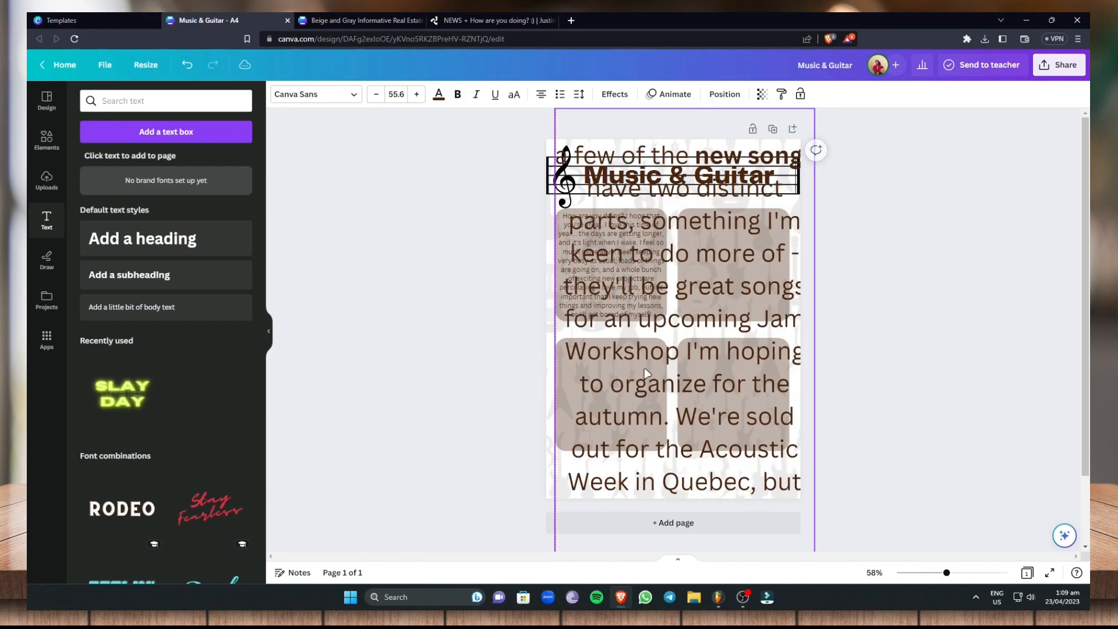
{"action": "left_click_drag", "start_coordinate": [803, 497], "coordinate": [798, 441]}
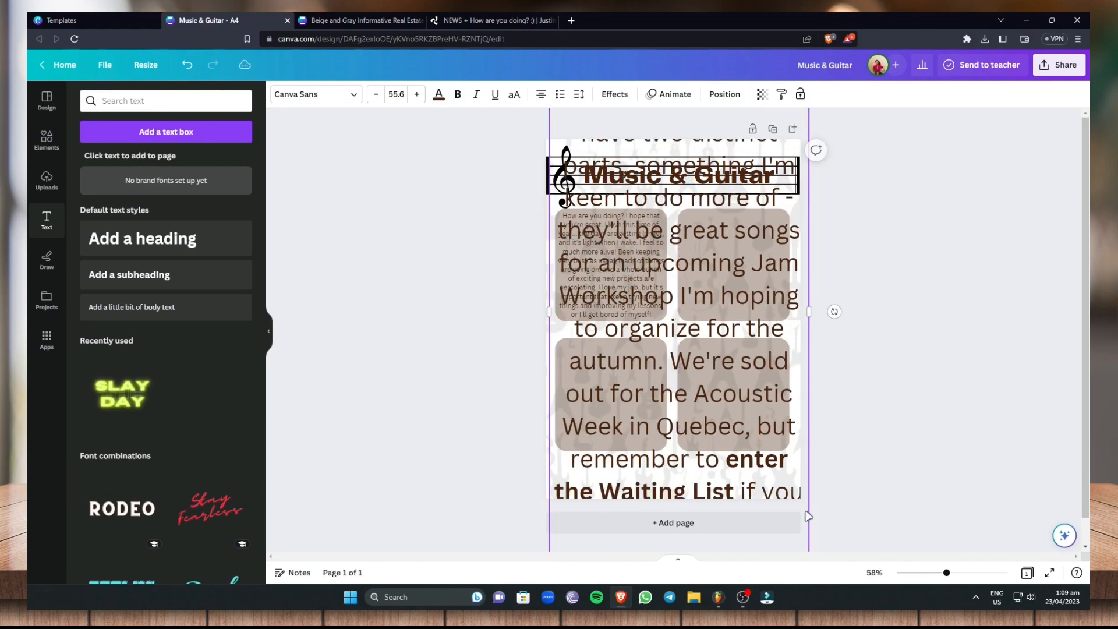
{"action": "left_click", "coordinate": [778, 487]}
Reduce the second paragraph's font size to 22.6
{"action": "left_click", "coordinate": [376, 95]}
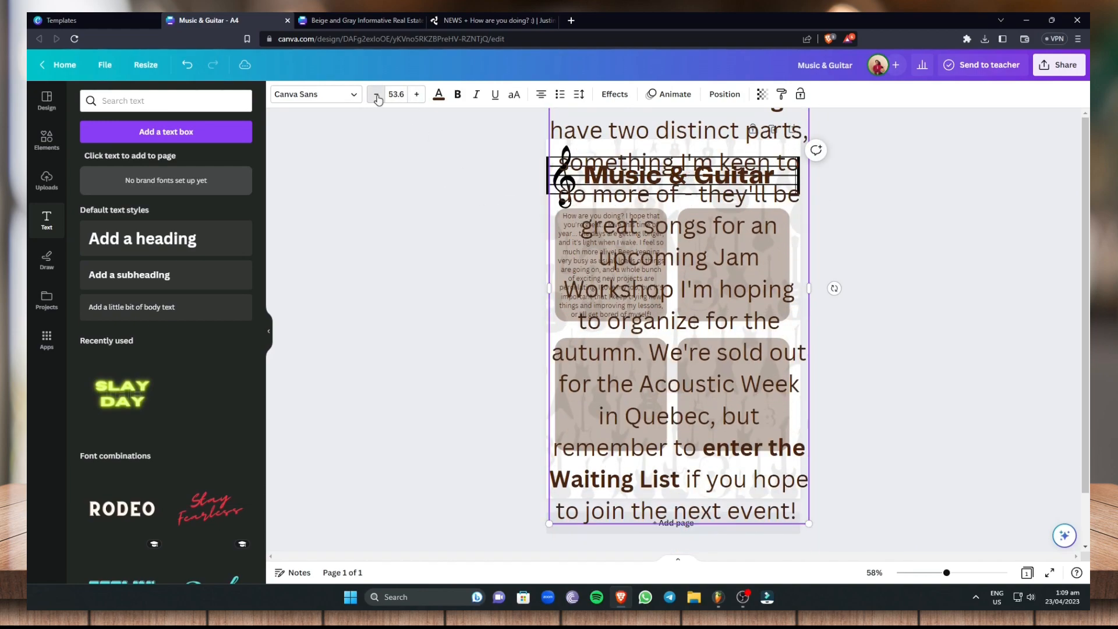
{"action": "left_click", "coordinate": [377, 94]}
{"action": "left_click", "coordinate": [377, 95]}
{"action": "left_click", "coordinate": [376, 95]}
{"action": "left_click", "coordinate": [377, 95]}
{"action": "left_click", "coordinate": [376, 95]}
{"action": "left_click", "coordinate": [376, 95]}
{"action": "left_click", "coordinate": [377, 95]}
{"action": "left_click", "coordinate": [377, 95]}
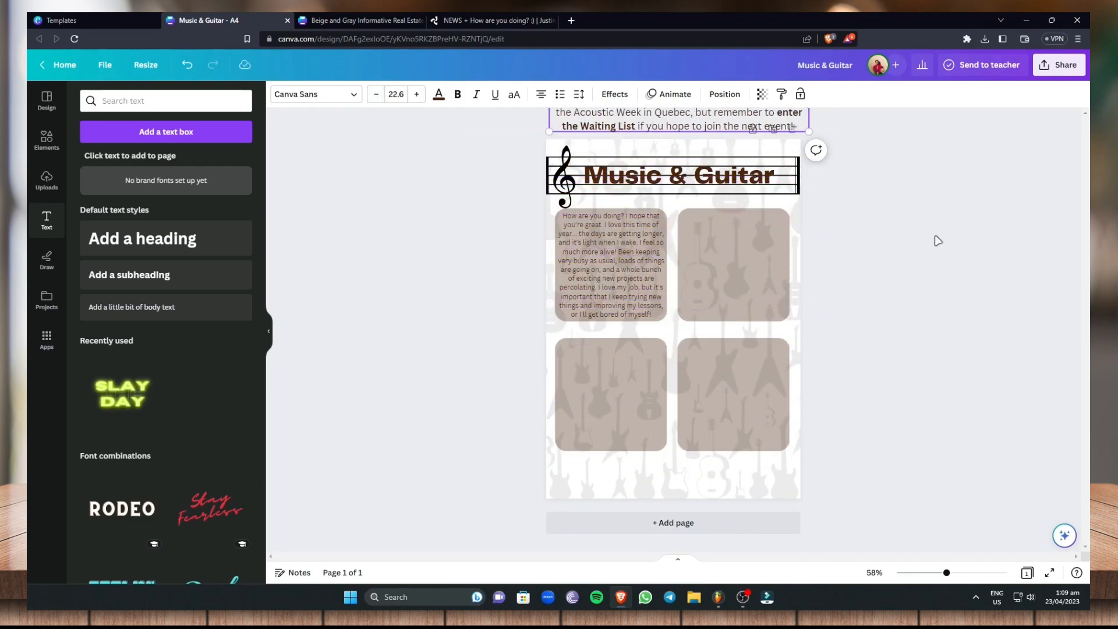
{"action": "left_click", "coordinate": [924, 250]}
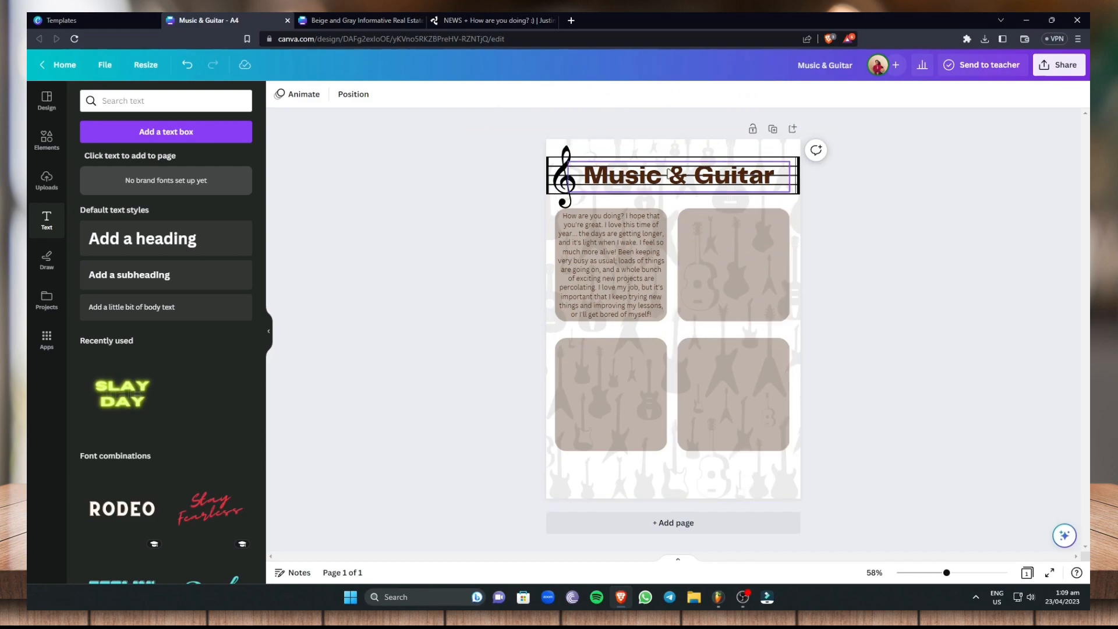
Recover the off-page paragraph by undoing, scale it down to font size 14.1, and place it inside the upper-right rounded square
{"action": "left_click", "coordinate": [188, 70]}
{"action": "left_click_drag", "start_coordinate": [577, 145], "coordinate": [643, 273]}
{"action": "left_click_drag", "start_coordinate": [875, 318], "coordinate": [695, 221]}
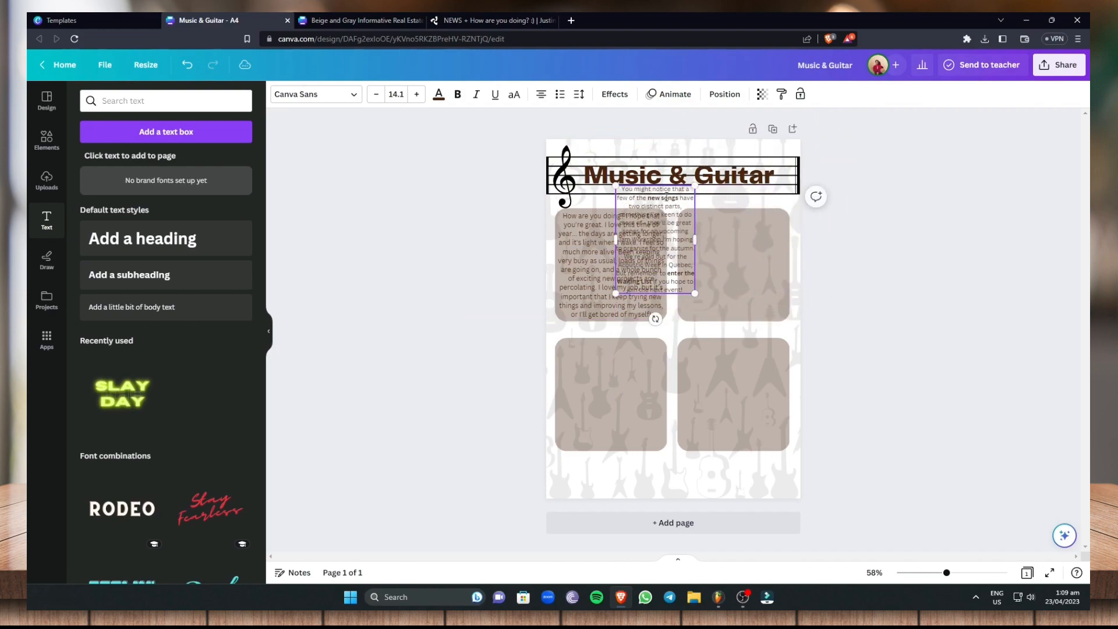
{"action": "left_click_drag", "start_coordinate": [657, 185], "coordinate": [738, 211]}
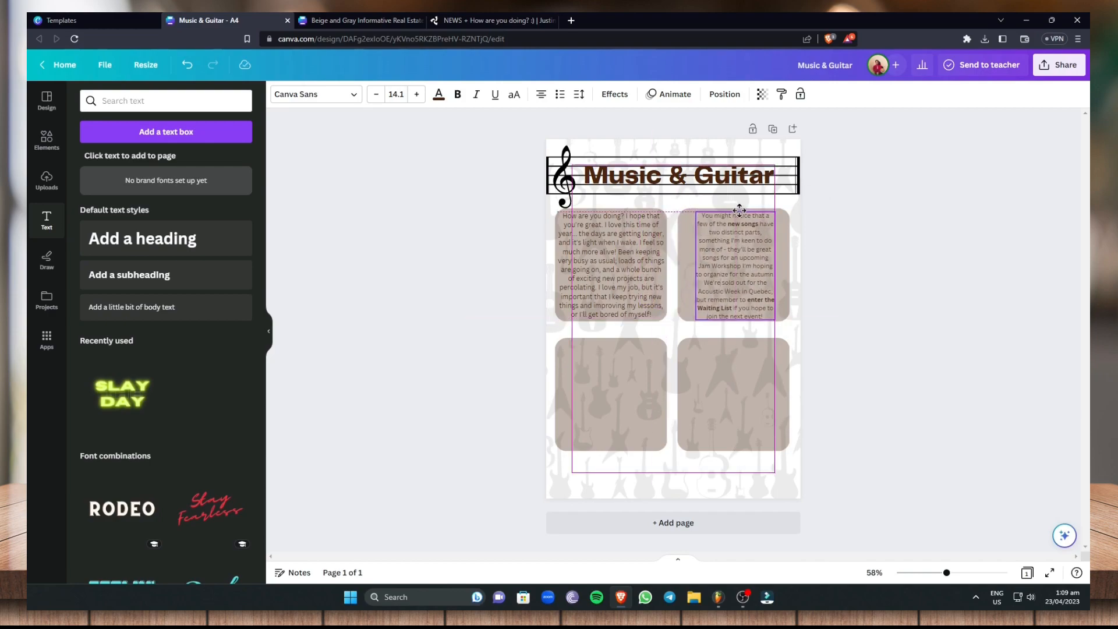
View the sharing and download options for the design
{"action": "left_click", "coordinate": [632, 399]}
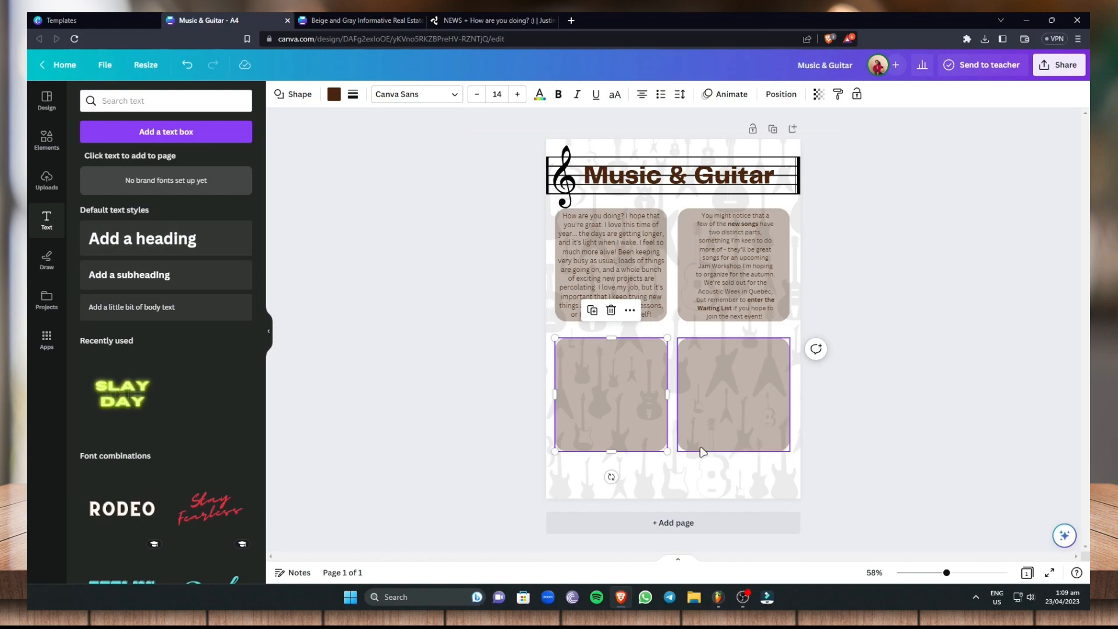
{"action": "left_click", "coordinate": [1057, 64]}
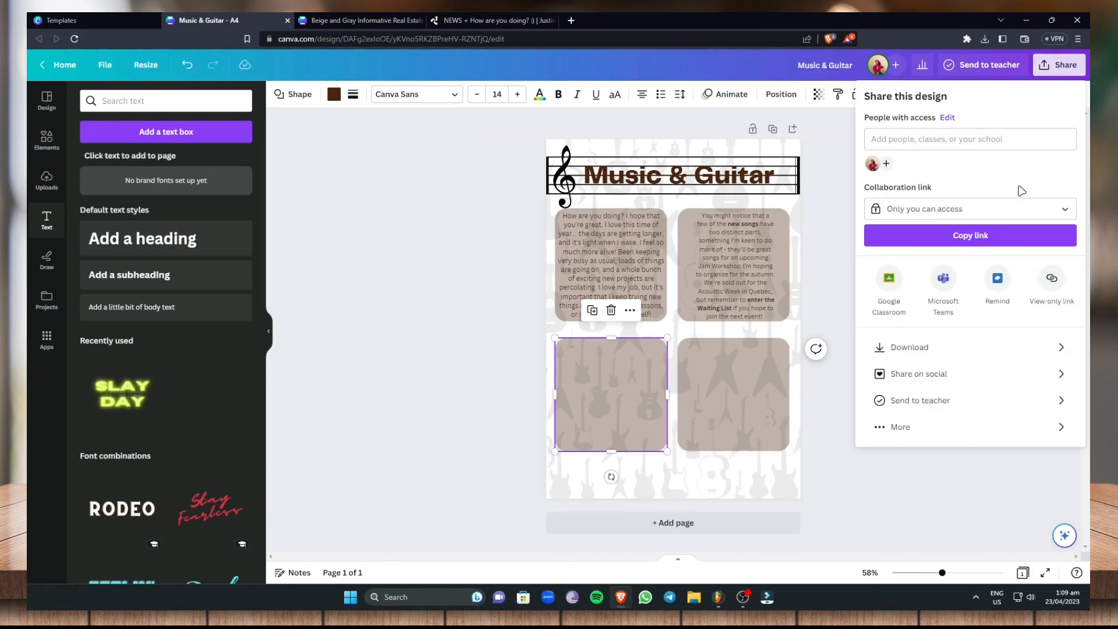
{"action": "left_click", "coordinate": [381, 302]}
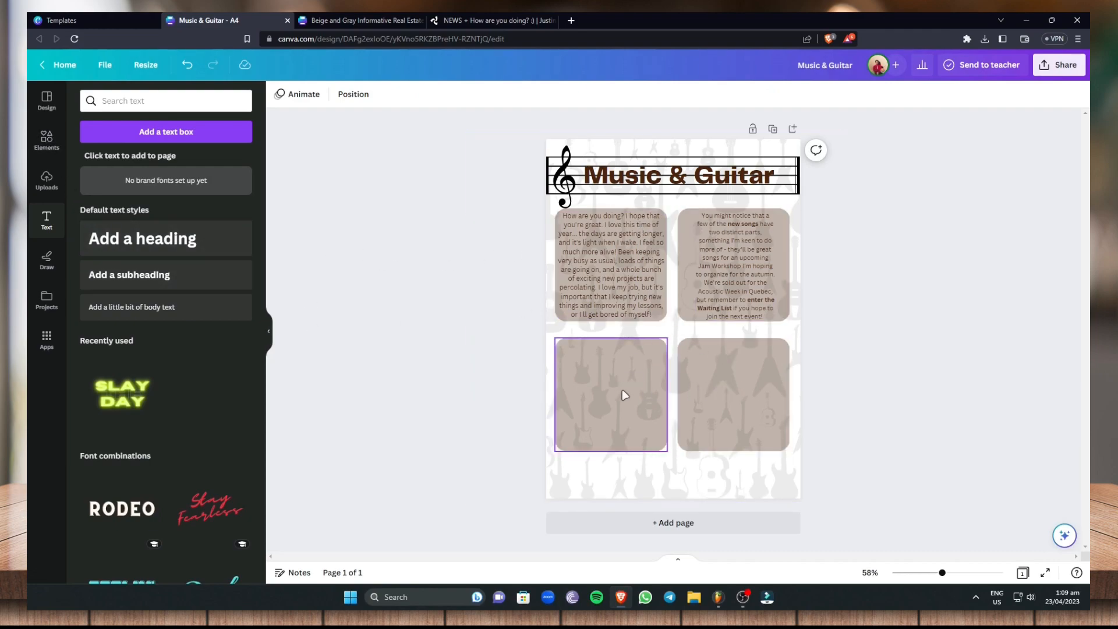
Search the elements for "guitar" and place the first acoustic guitar graphic inside the lower-left rounded square
{"action": "left_click", "coordinate": [48, 141]}
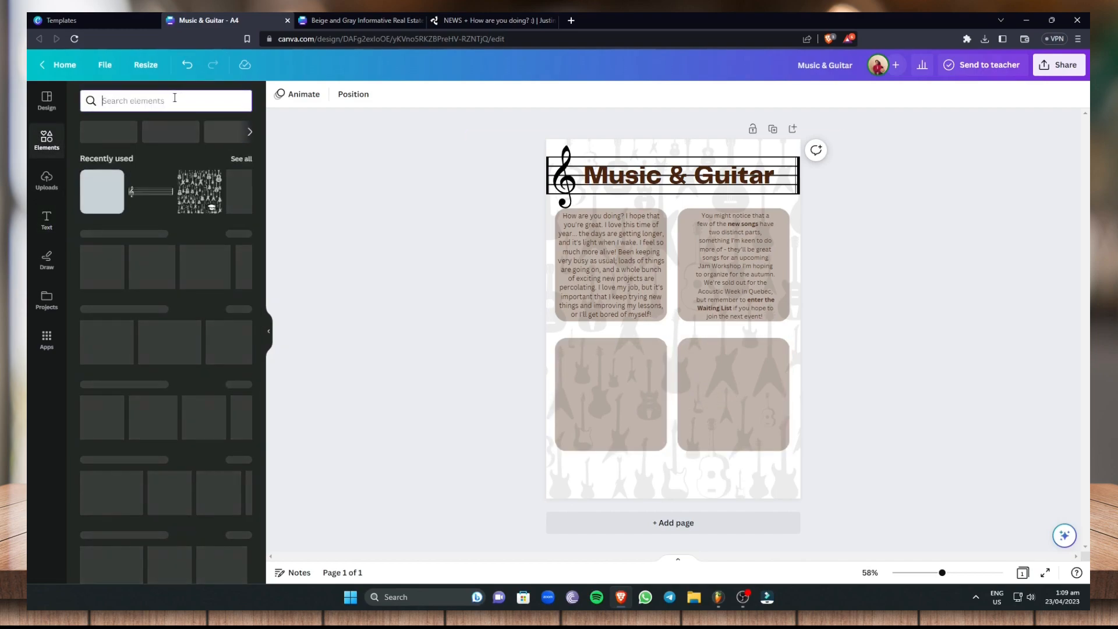
{"action": "type", "text": "guitar"}
{"action": "key", "text": "Return"}
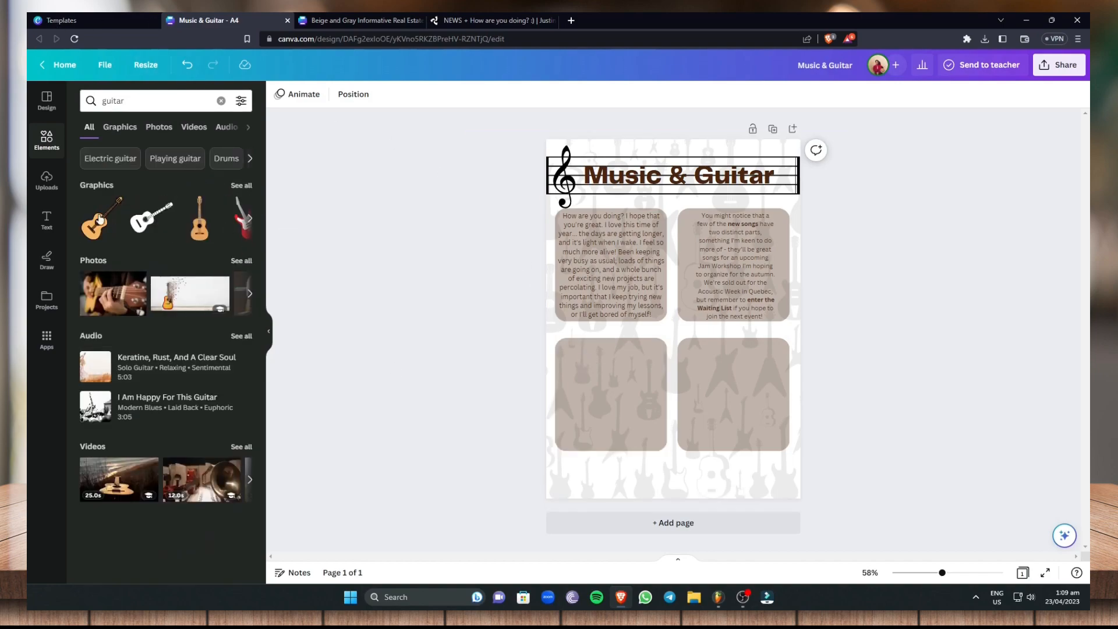
{"action": "left_click", "coordinate": [99, 221]}
{"action": "left_click_drag", "start_coordinate": [670, 326], "coordinate": [604, 412]}
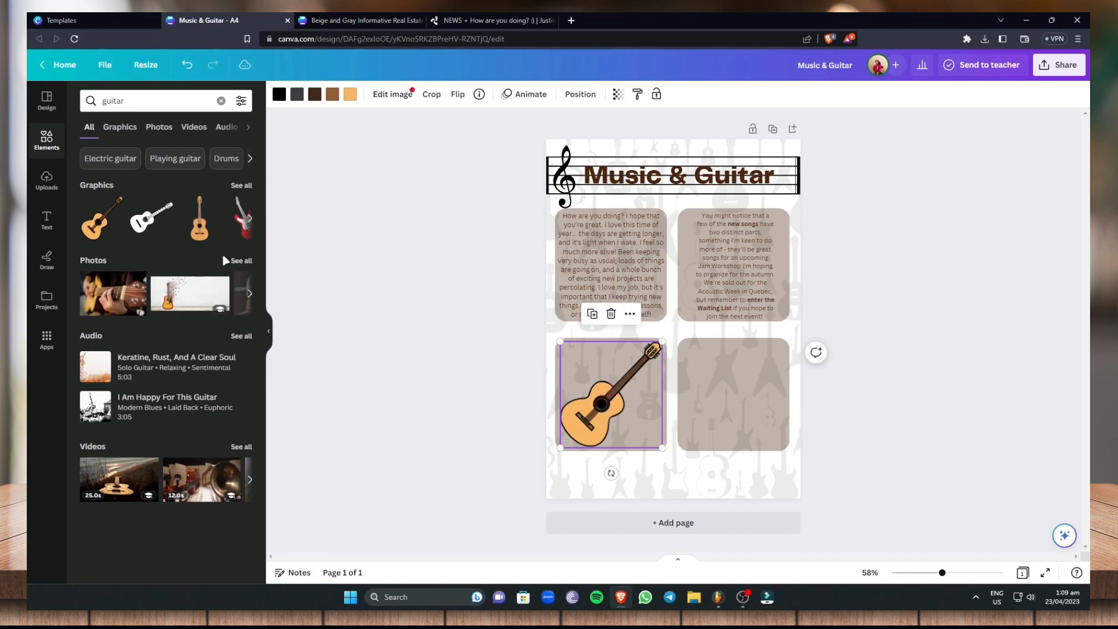
Add the yellow acoustic guitar from the full graphics results and scale it down to fit inside the lower-right rounded square
{"action": "left_click", "coordinate": [231, 186]}
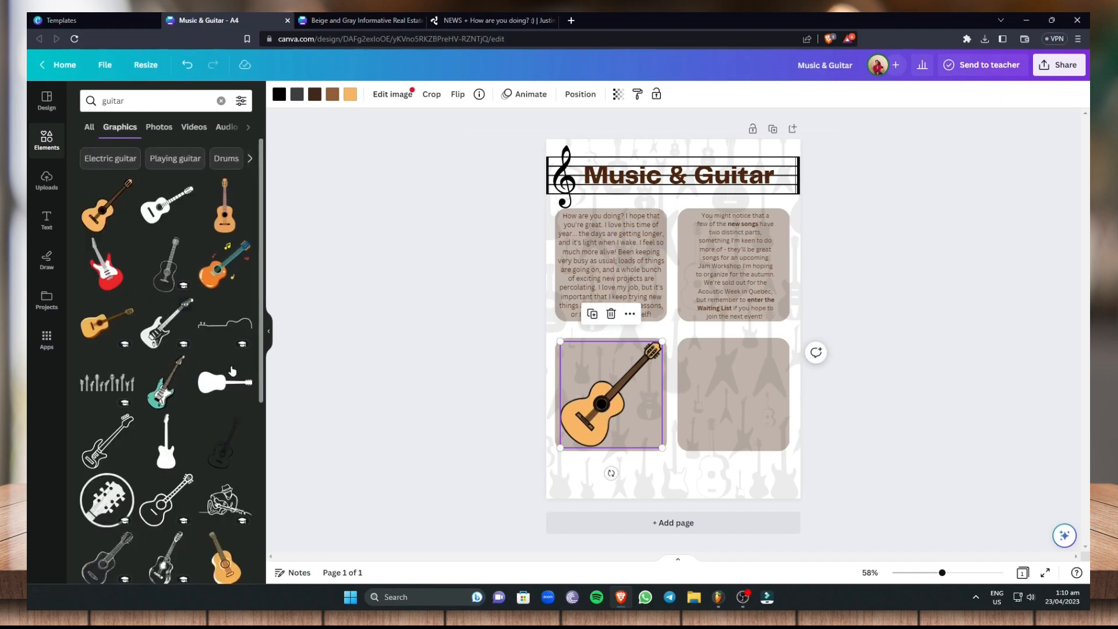
{"action": "scroll", "coordinate": [187, 391], "scroll_direction": "down", "scroll_amount": 2}
{"action": "left_click", "coordinate": [219, 162]}
{"action": "left_click_drag", "start_coordinate": [682, 344], "coordinate": [745, 419]}
{"action": "left_click_drag", "start_coordinate": [789, 464], "coordinate": [730, 410]}
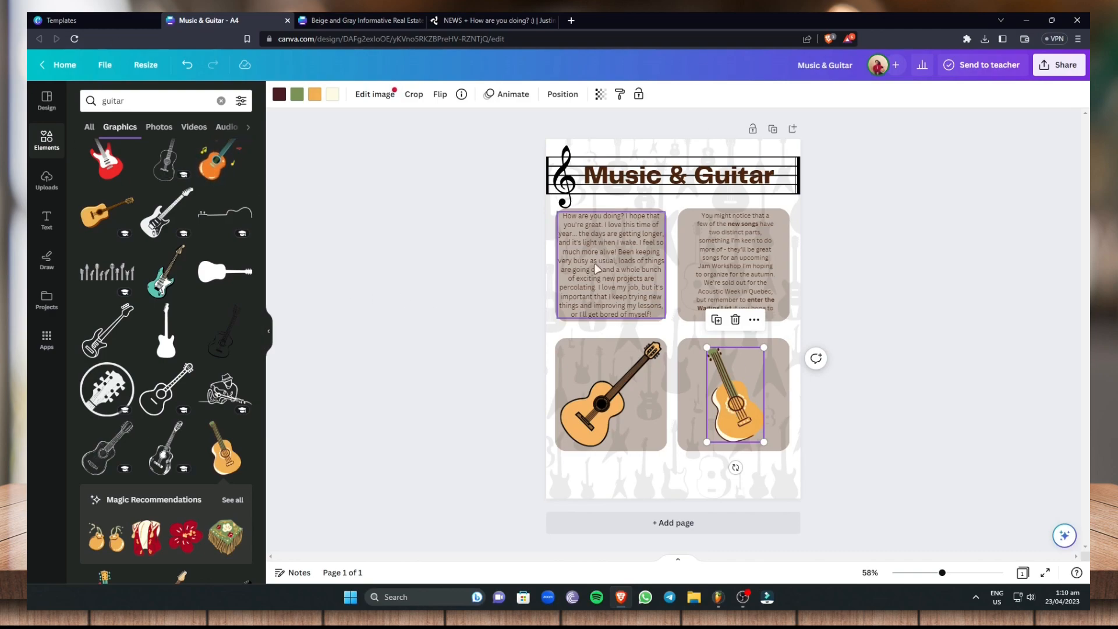
Add a blank second page after the newsletter page and compare it with page 1
{"action": "left_click", "coordinate": [698, 523]}
{"action": "scroll", "coordinate": [998, 345], "scroll_direction": "up", "scroll_amount": 6}
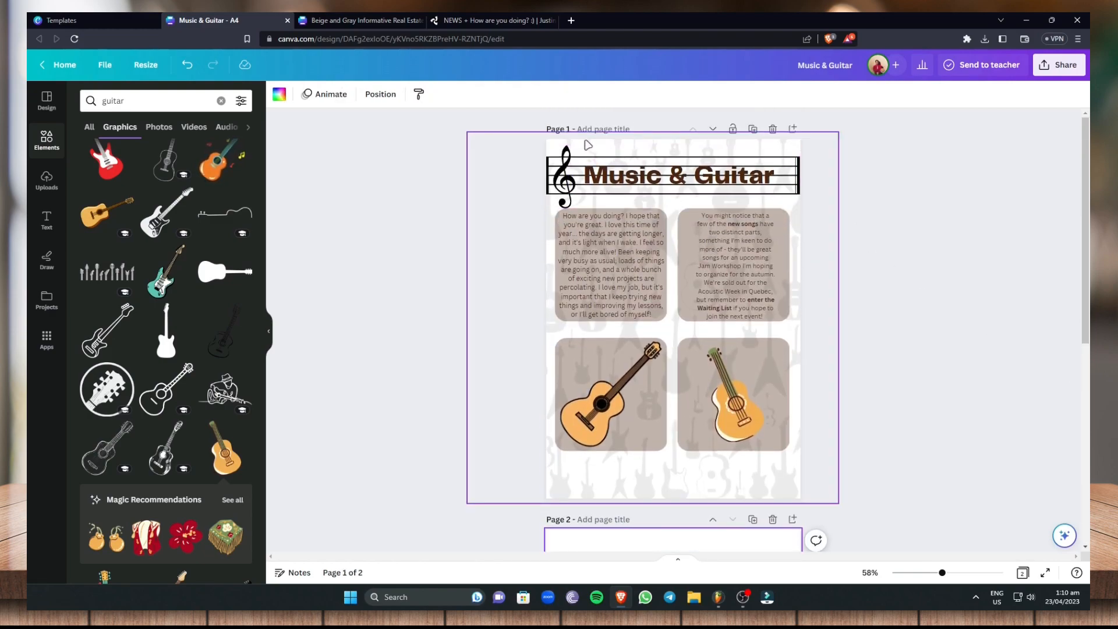
{"action": "scroll", "coordinate": [737, 482], "scroll_direction": "down", "scroll_amount": 2}
{"action": "scroll", "coordinate": [722, 442], "scroll_direction": "up", "scroll_amount": 2}
{"action": "scroll", "coordinate": [681, 376], "scroll_direction": "down", "scroll_amount": 5}
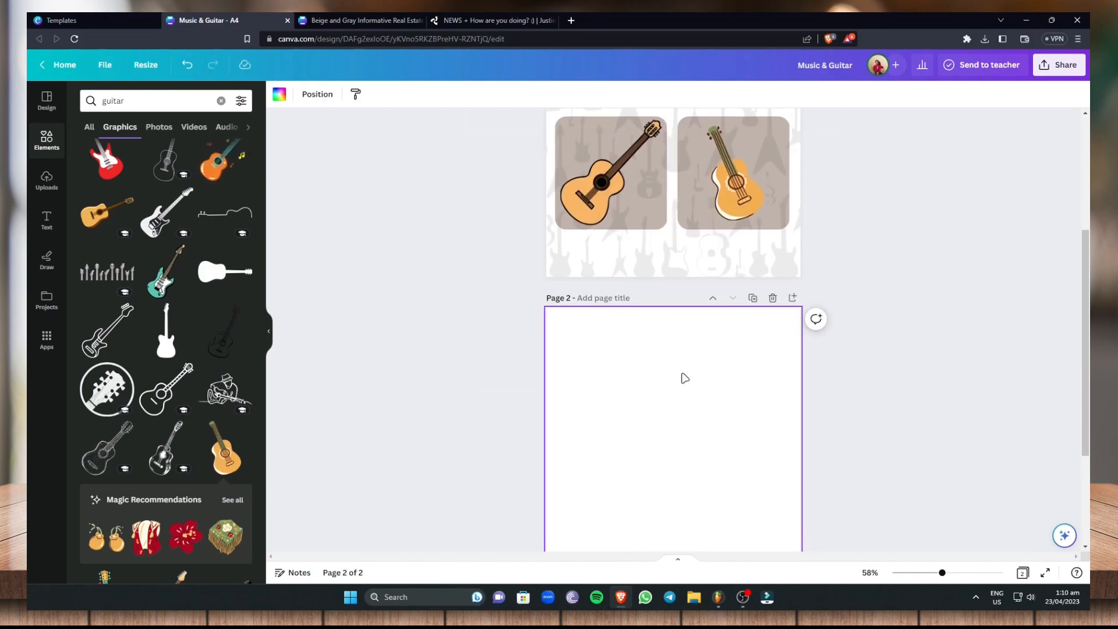
{"action": "scroll", "coordinate": [899, 291], "scroll_direction": "up", "scroll_amount": 3}
{"action": "scroll", "coordinate": [899, 291], "scroll_direction": "up", "scroll_amount": 1}
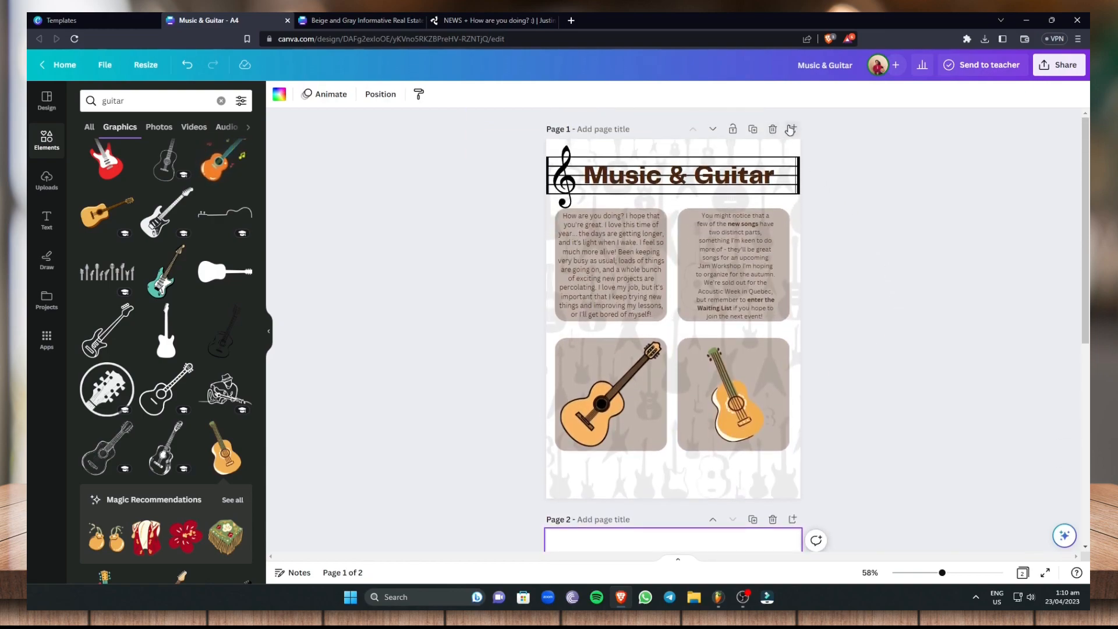
Duplicate page 1 and delete both guitar graphics from the copy
{"action": "left_click", "coordinate": [753, 128]}
{"action": "scroll", "coordinate": [877, 359], "scroll_direction": "down", "scroll_amount": 1}
{"action": "scroll", "coordinate": [644, 375], "scroll_direction": "up", "scroll_amount": 2}
{"action": "left_click", "coordinate": [649, 457]}
{"action": "key", "text": "Delete"}
{"action": "left_click", "coordinate": [721, 454]}
{"action": "key", "text": "Delete"}
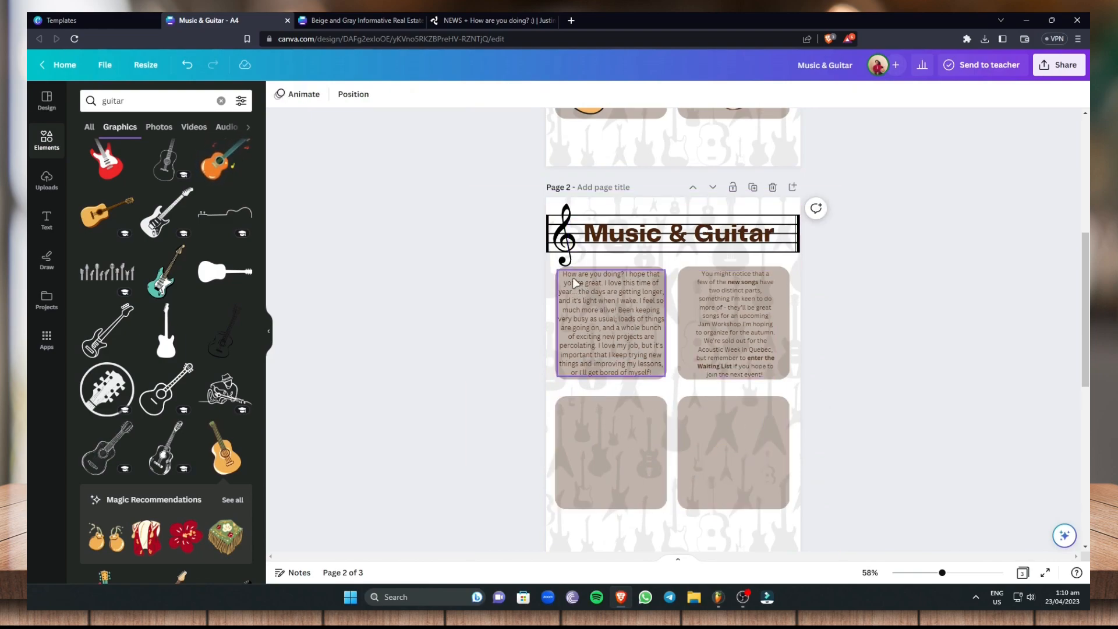
Review all the pages of the newsletter and browse the available A4 newsletter templates
{"action": "scroll", "coordinate": [729, 460], "scroll_direction": "down", "scroll_amount": 5}
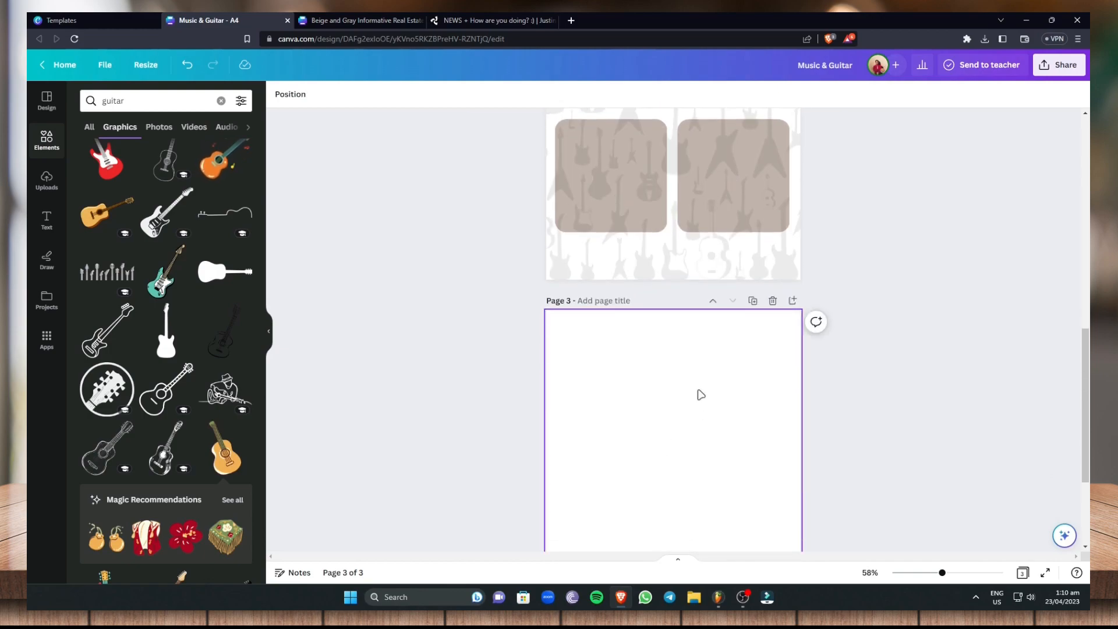
{"action": "scroll", "coordinate": [701, 402], "scroll_direction": "up", "scroll_amount": 3}
{"action": "scroll", "coordinate": [670, 350], "scroll_direction": "up", "scroll_amount": 1}
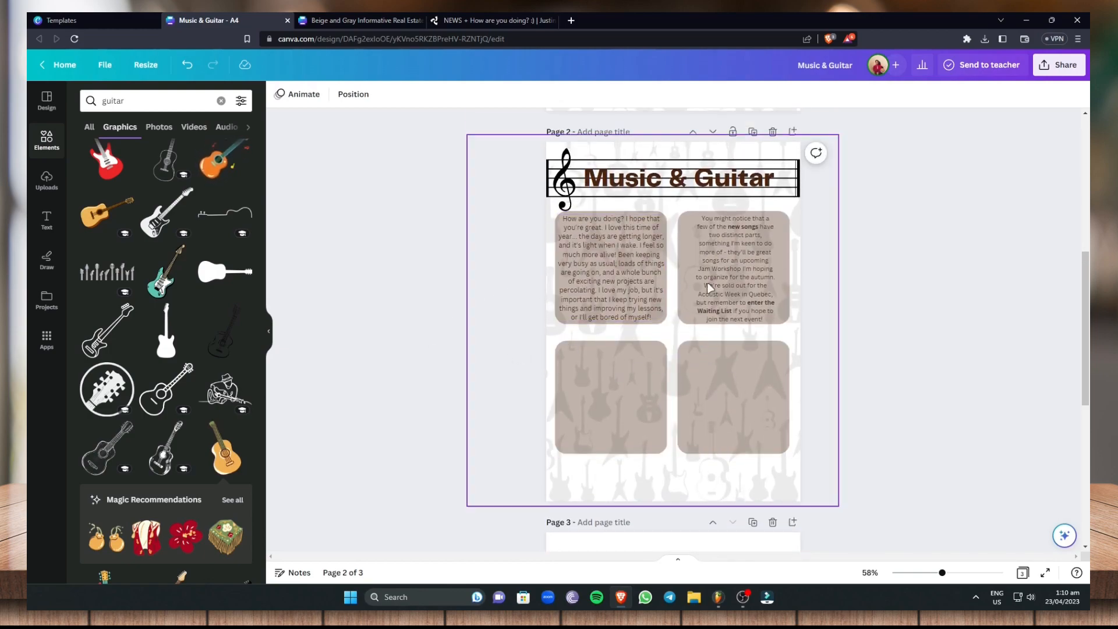
{"action": "scroll", "coordinate": [682, 280], "scroll_direction": "up", "scroll_amount": 4}
{"action": "scroll", "coordinate": [539, 252], "scroll_direction": "up", "scroll_amount": 3}
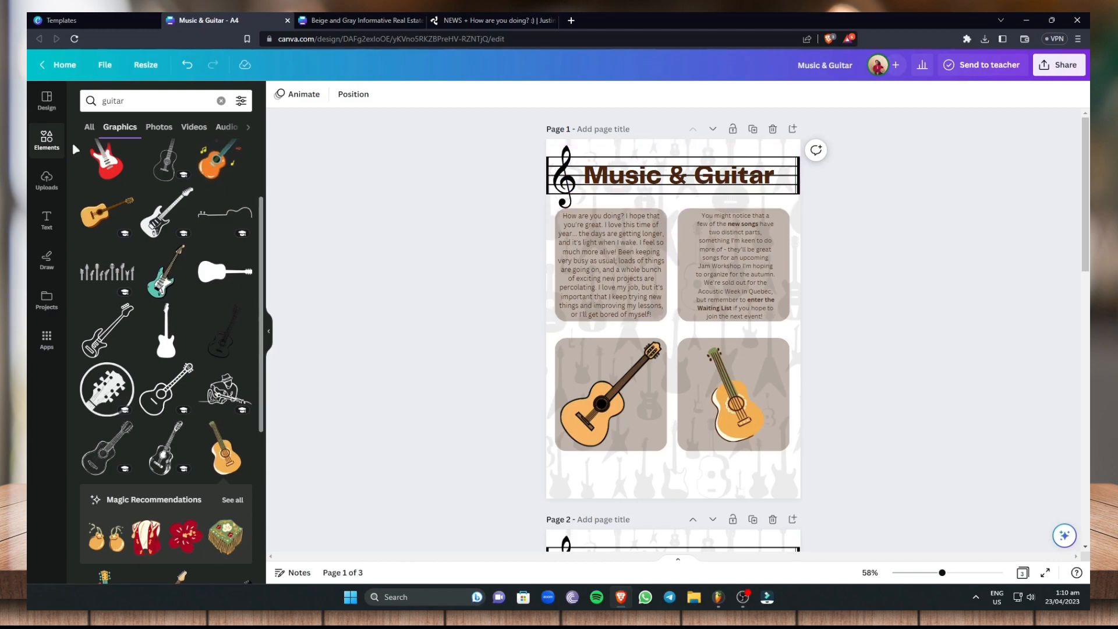
{"action": "left_click", "coordinate": [48, 110]}
{"action": "scroll", "coordinate": [213, 236], "scroll_direction": "down", "scroll_amount": 5}
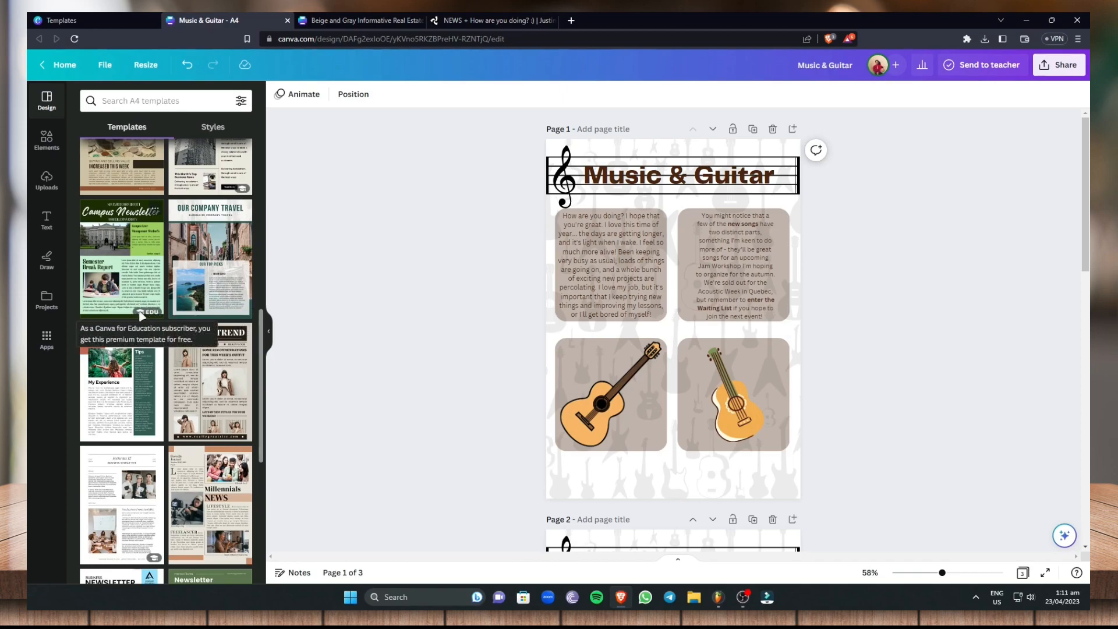
{"action": "scroll", "coordinate": [147, 315], "scroll_direction": "down", "scroll_amount": 10}
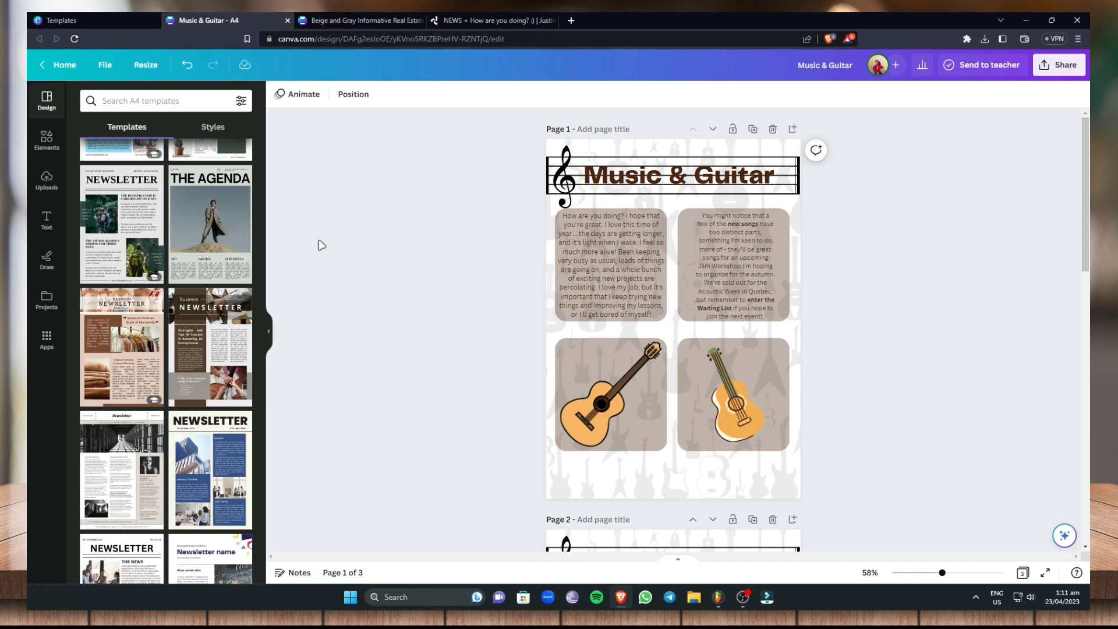
Bring up the download settings, try PDF Print as the file type, and set it back to PDF Standard
{"action": "left_click", "coordinate": [1057, 66]}
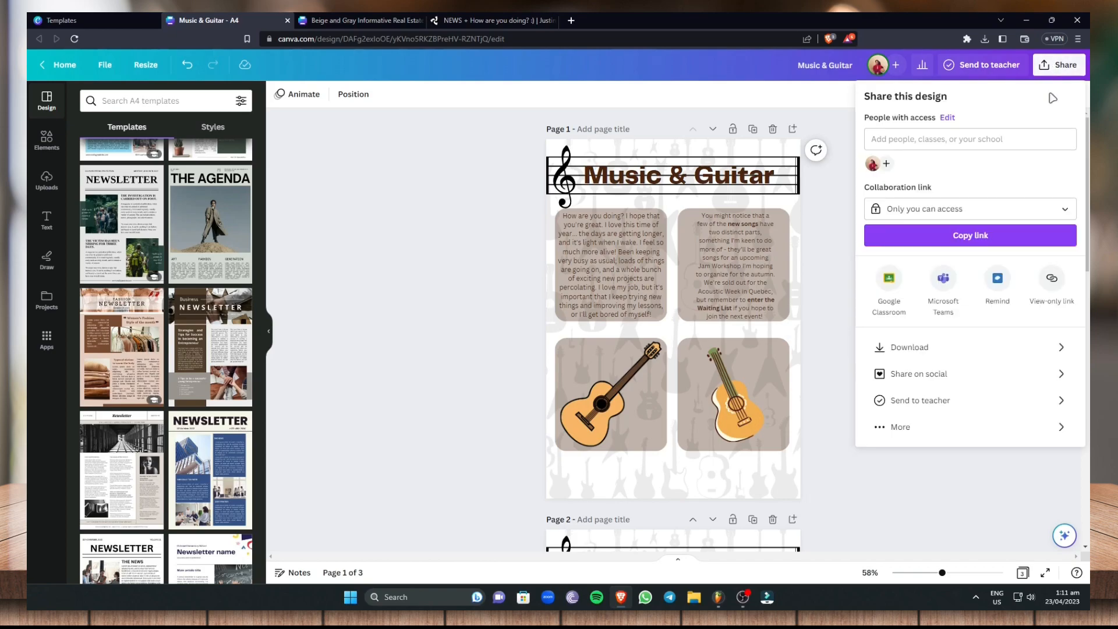
{"action": "left_click", "coordinate": [930, 355]}
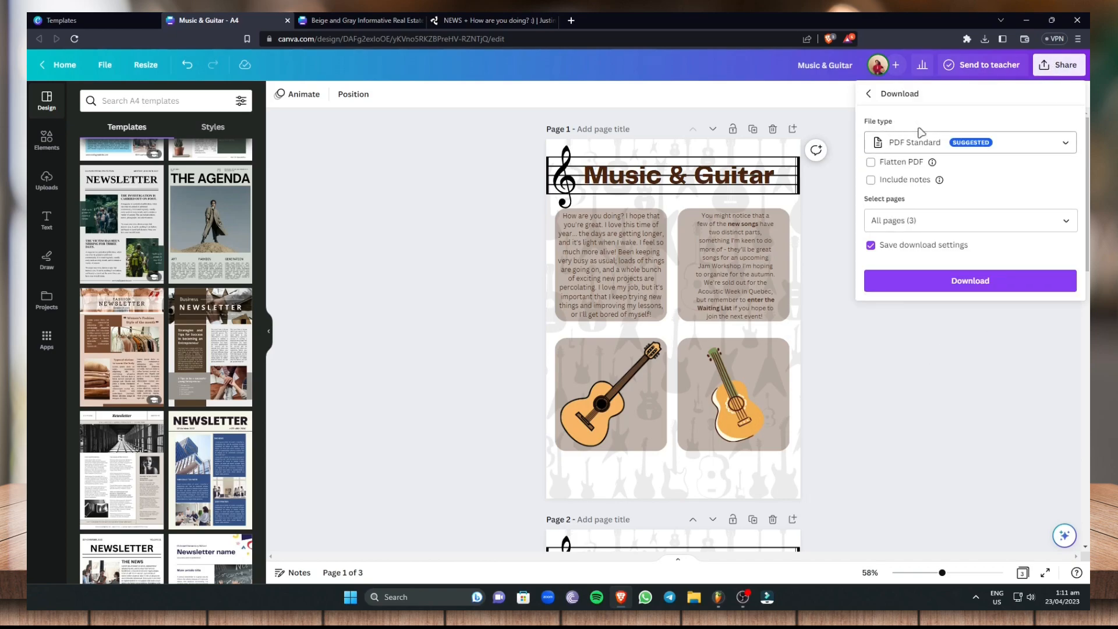
{"action": "left_click", "coordinate": [1049, 144]}
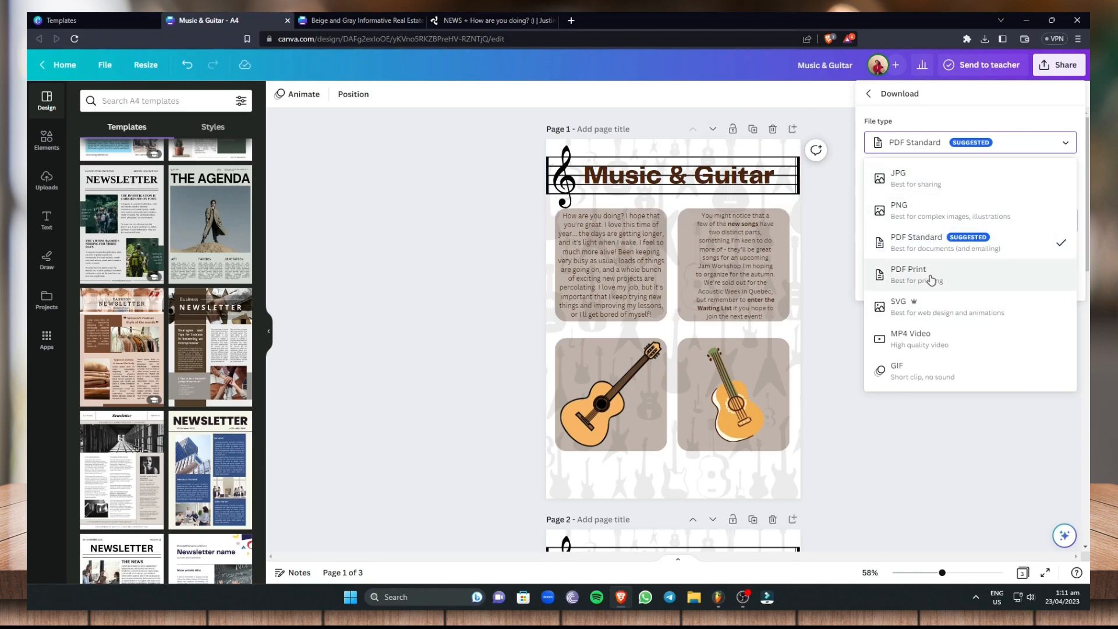
{"action": "left_click", "coordinate": [927, 285]}
{"action": "left_click", "coordinate": [978, 147]}
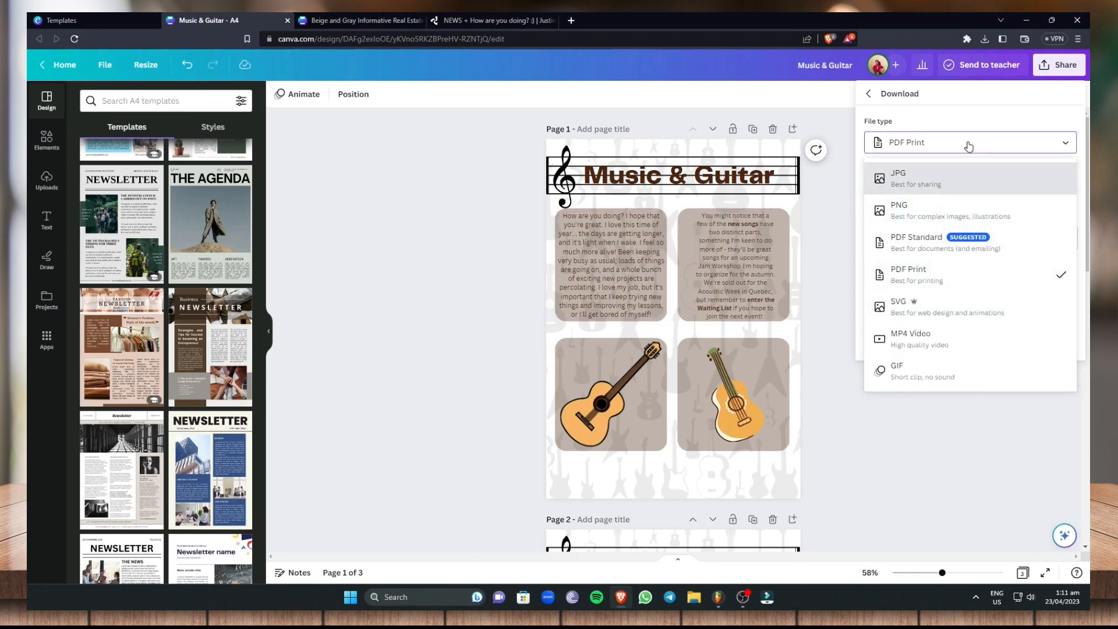
{"action": "left_click", "coordinate": [967, 251]}
Limit the download to page 1 by excluding the other pages
{"action": "scroll", "coordinate": [756, 406], "scroll_direction": "down", "scroll_amount": 5}
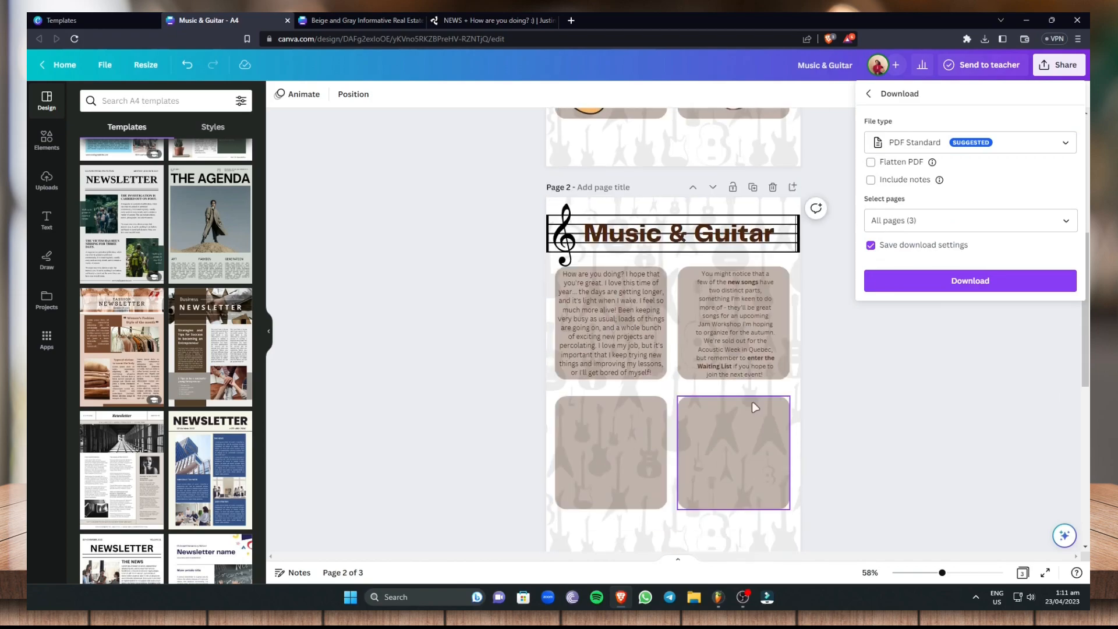
{"action": "scroll", "coordinate": [756, 407], "scroll_direction": "down", "scroll_amount": 1}
{"action": "left_click", "coordinate": [935, 221]}
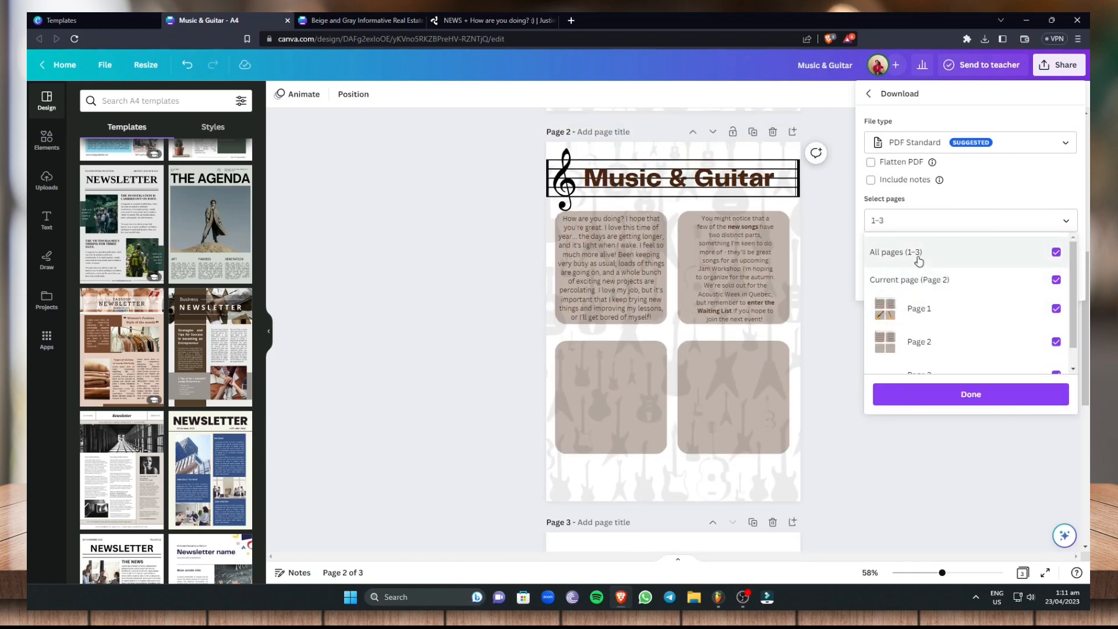
{"action": "key", "text": "BackSpace"}
{"action": "key", "text": "BackSpace"}
{"action": "left_click", "coordinate": [1002, 394]}
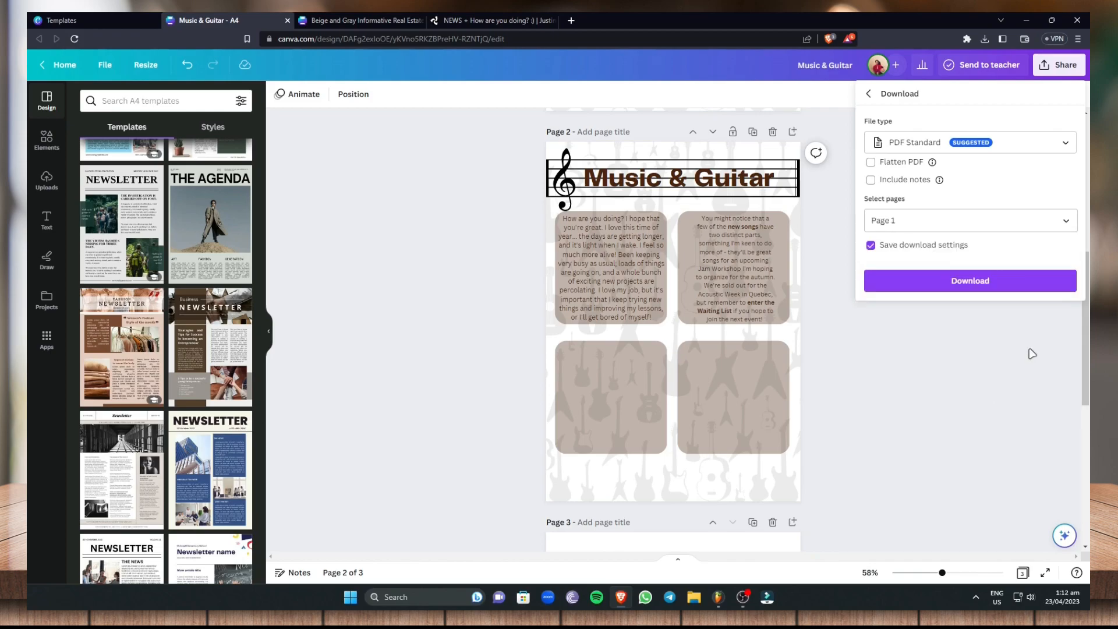
Download the design and save it to the Desktop as Music & Guitar.pdf
{"action": "left_click", "coordinate": [972, 282]}
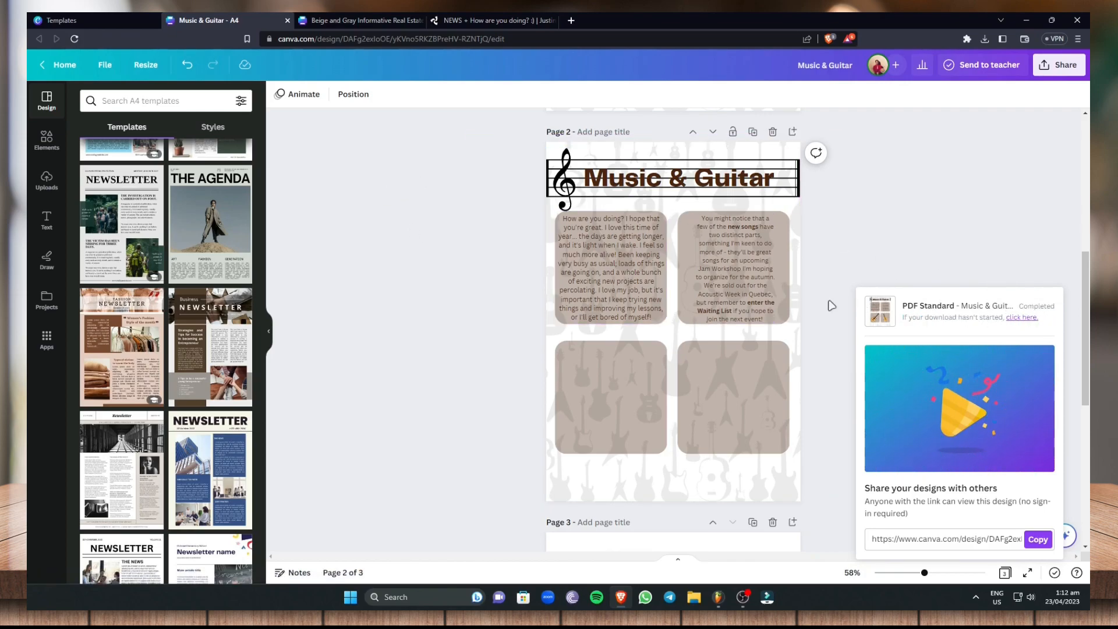
{"action": "left_click", "coordinate": [1022, 318]}
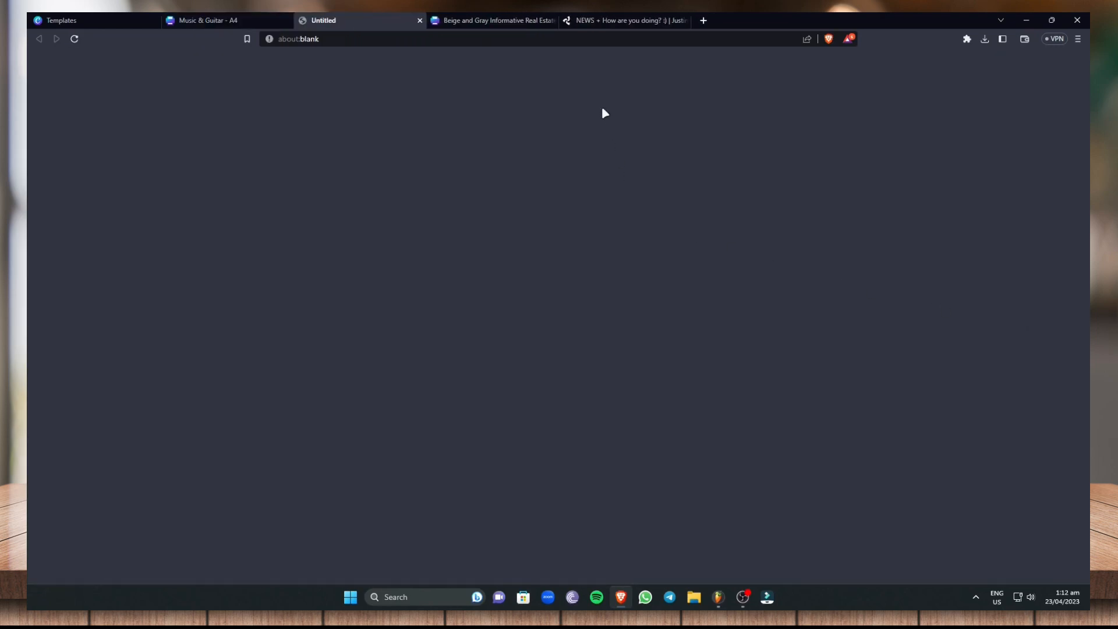
{"action": "left_click", "coordinate": [250, 21]}
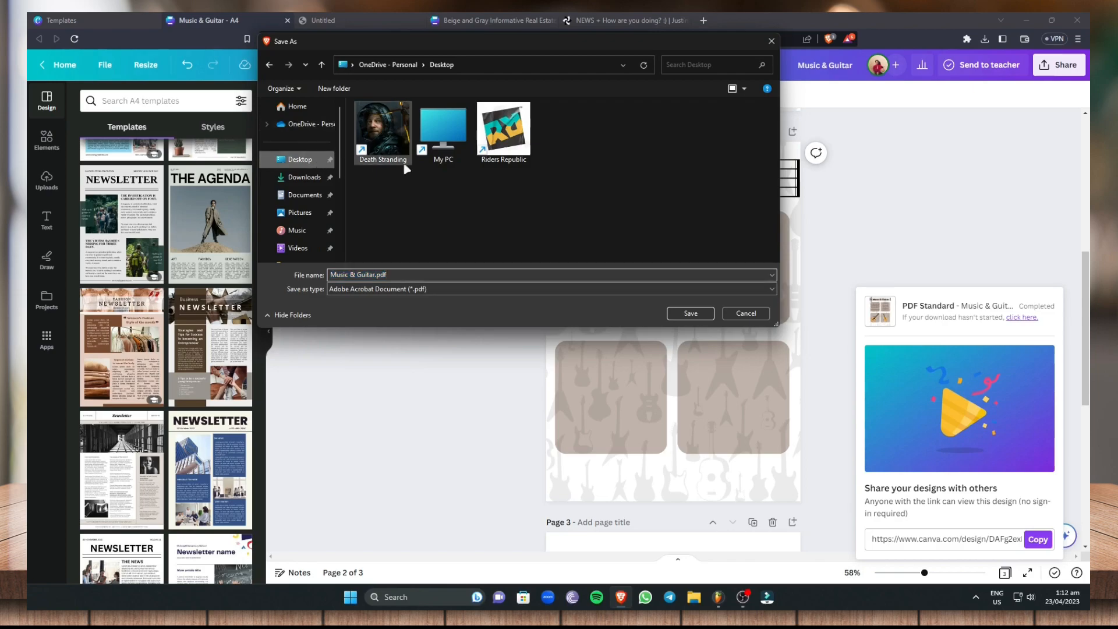
{"action": "left_click", "coordinate": [691, 313]}
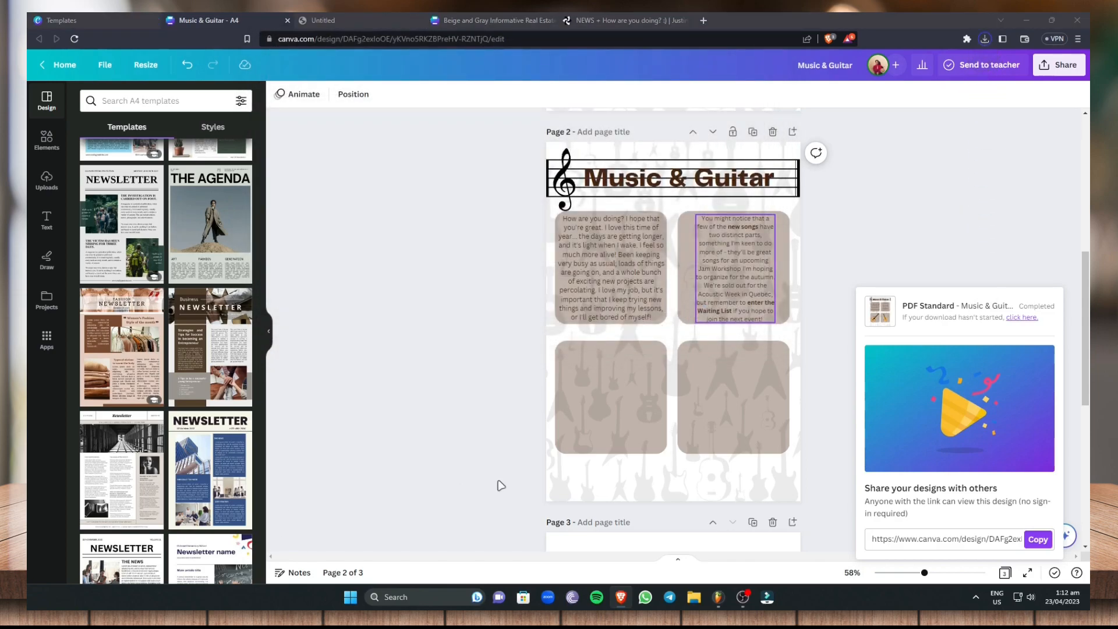
{"action": "left_click", "coordinate": [730, 319]}
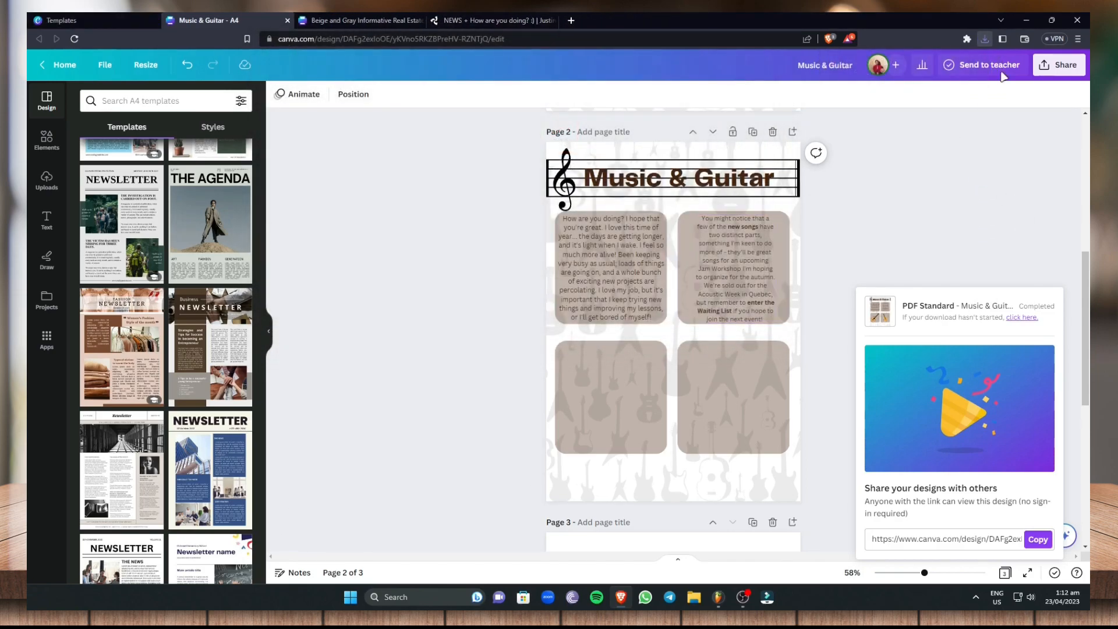
Go to the Windows desktop, show its icons, and move Music & Guitar.pdf to an empty area of the desktop
{"action": "left_click", "coordinate": [1026, 19]}
{"action": "right_click", "coordinate": [610, 147]}
{"action": "mouse_move", "coordinate": [711, 161]}
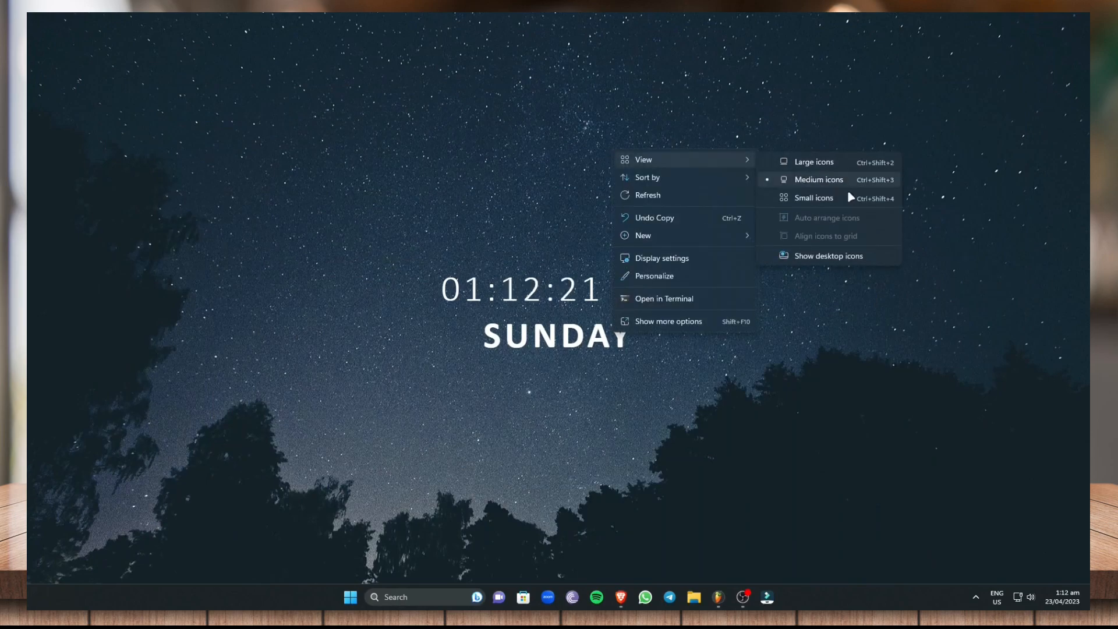
{"action": "left_click", "coordinate": [835, 258]}
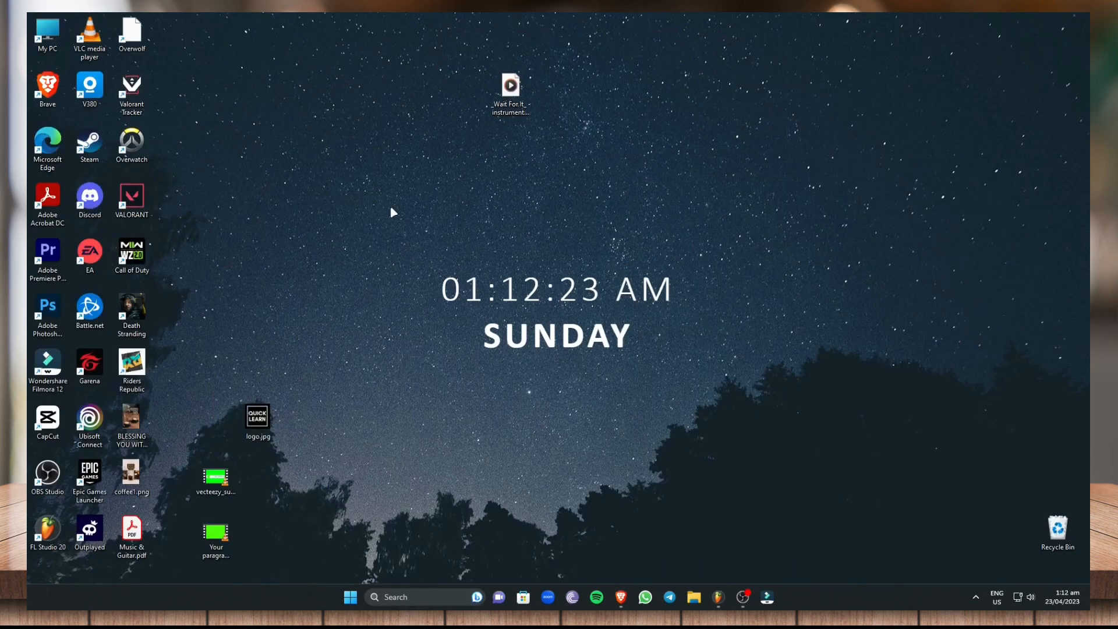
{"action": "left_click_drag", "start_coordinate": [132, 532], "coordinate": [788, 288]}
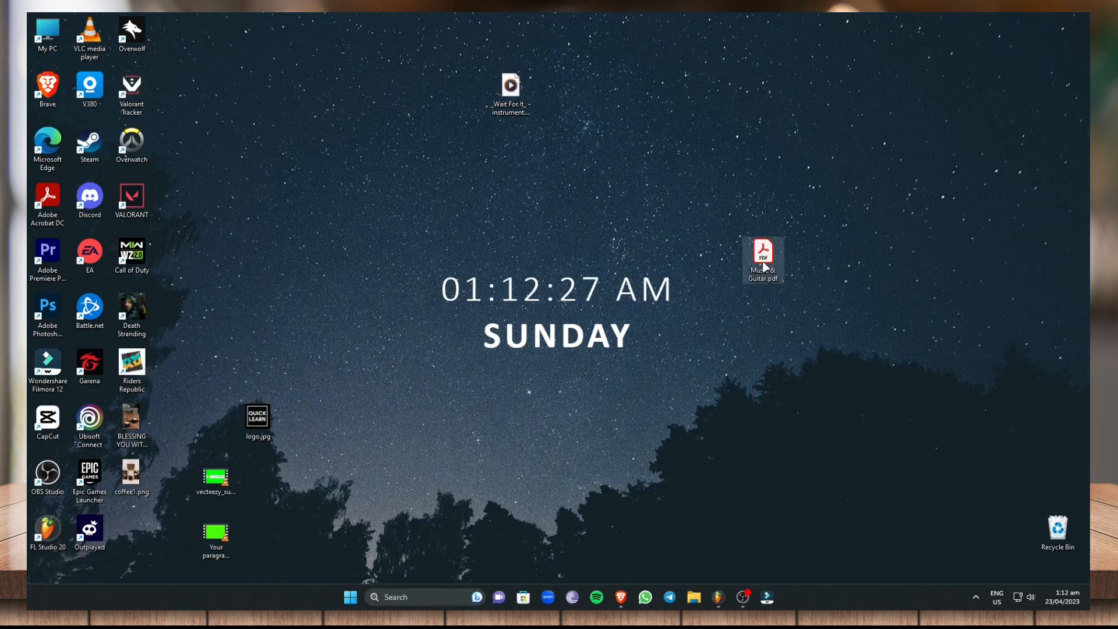
Open Music & Guitar.pdf in Adobe Acrobat, inspect the exported page, and return to the Canva design in the browser
{"action": "double_click", "coordinate": [763, 265]}
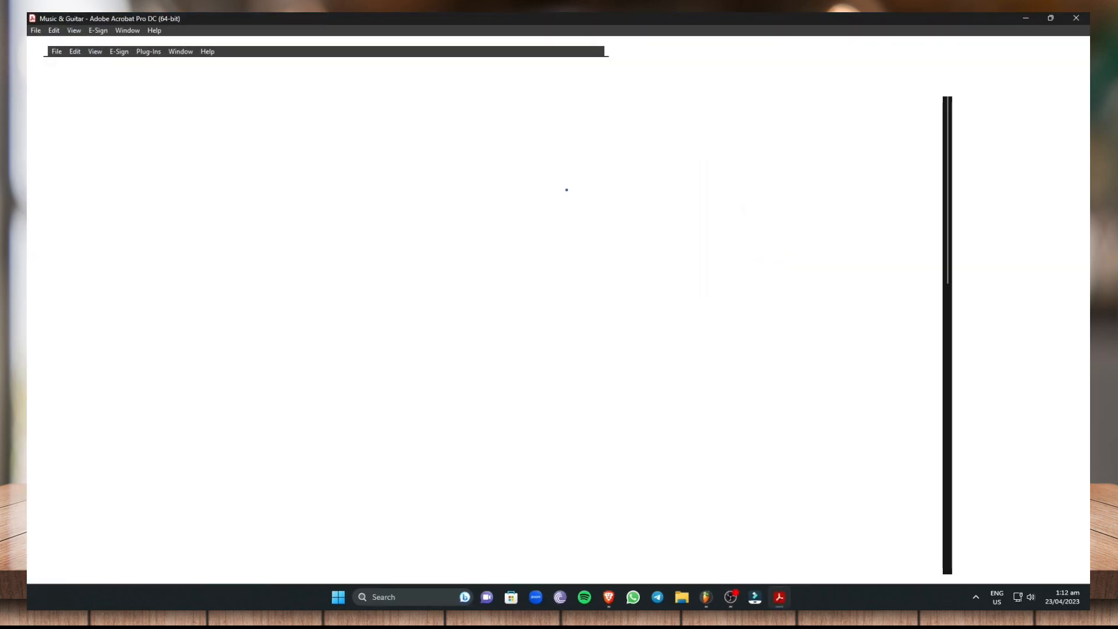
{"action": "scroll", "coordinate": [669, 287], "scroll_direction": "down", "scroll_amount": 2}
{"action": "scroll", "coordinate": [668, 288], "scroll_direction": "down", "scroll_amount": 7}
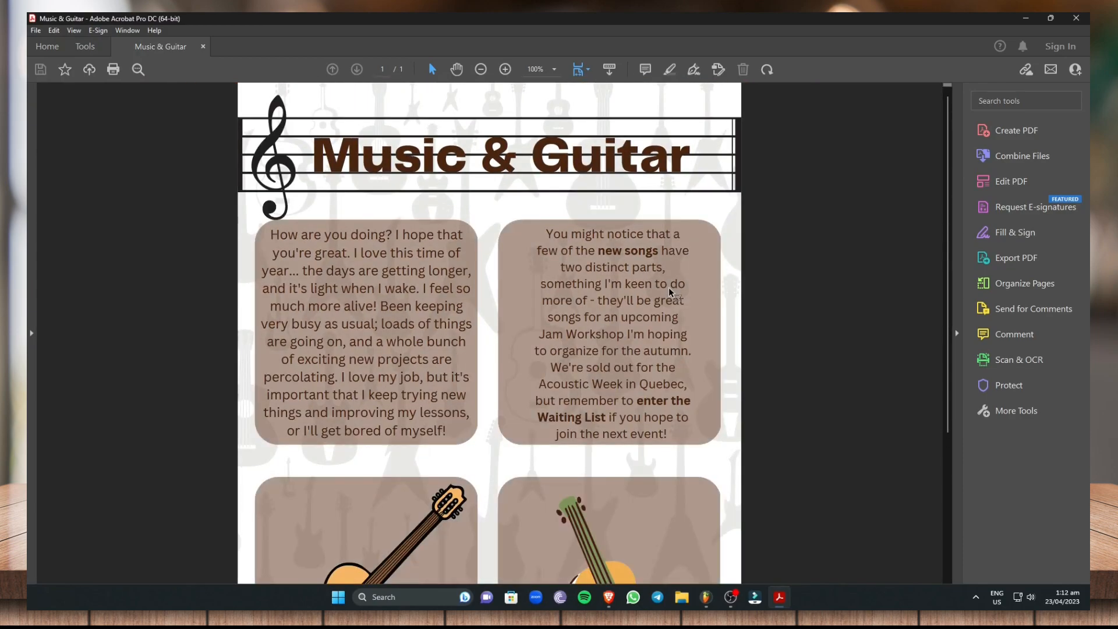
{"action": "scroll", "coordinate": [669, 288], "scroll_direction": "up", "scroll_amount": 2}
{"action": "scroll", "coordinate": [668, 288], "scroll_direction": "down", "scroll_amount": 1}
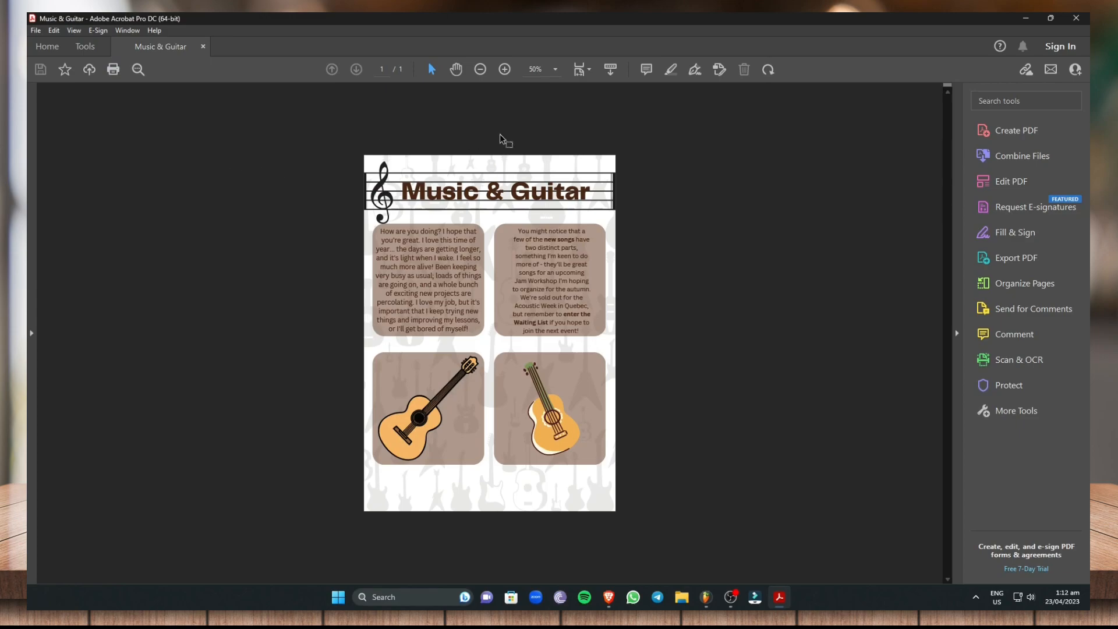
{"action": "left_click", "coordinate": [608, 597]}
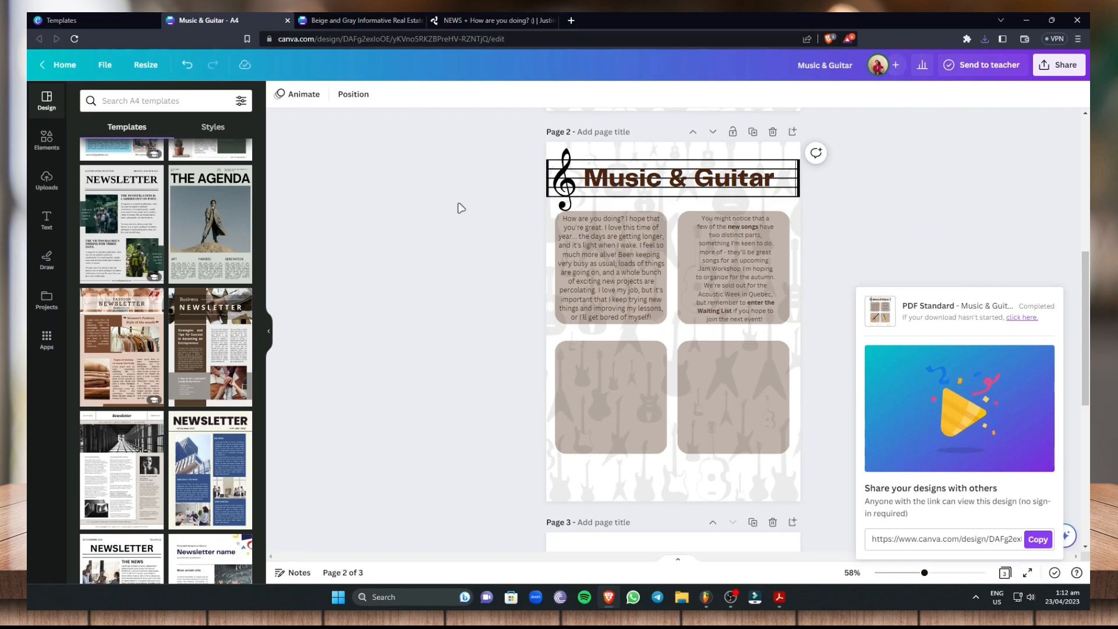
{"action": "scroll", "coordinate": [373, 292], "scroll_direction": "down", "scroll_amount": 3}
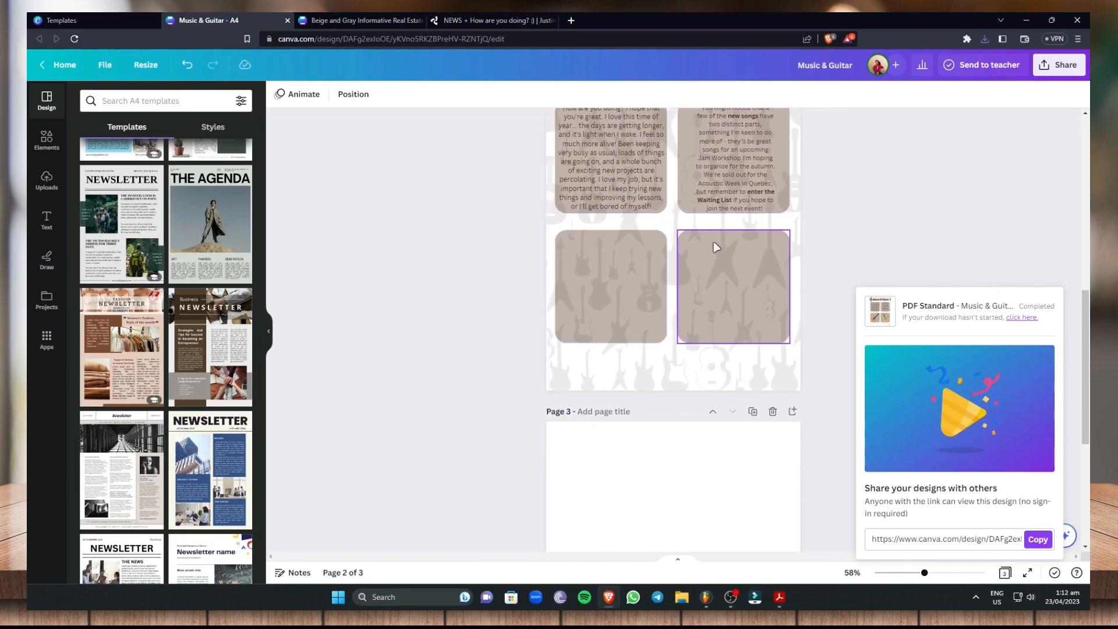